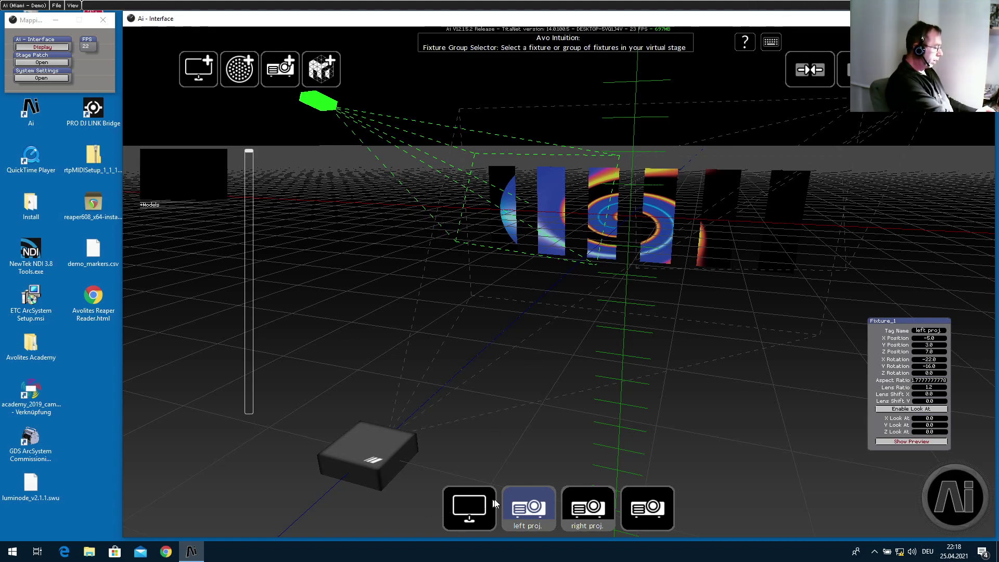
Switch the first screen fixture's model to 6 banner each for comparison, and back to 6 banners total
{"action": "left_click", "coordinate": [478, 514]}
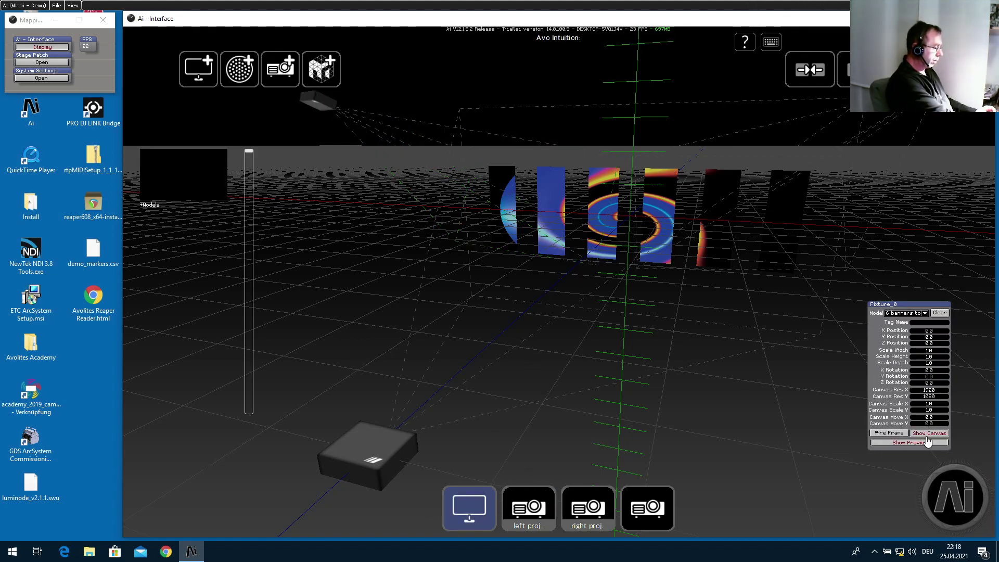
{"action": "left_click", "coordinate": [925, 313]}
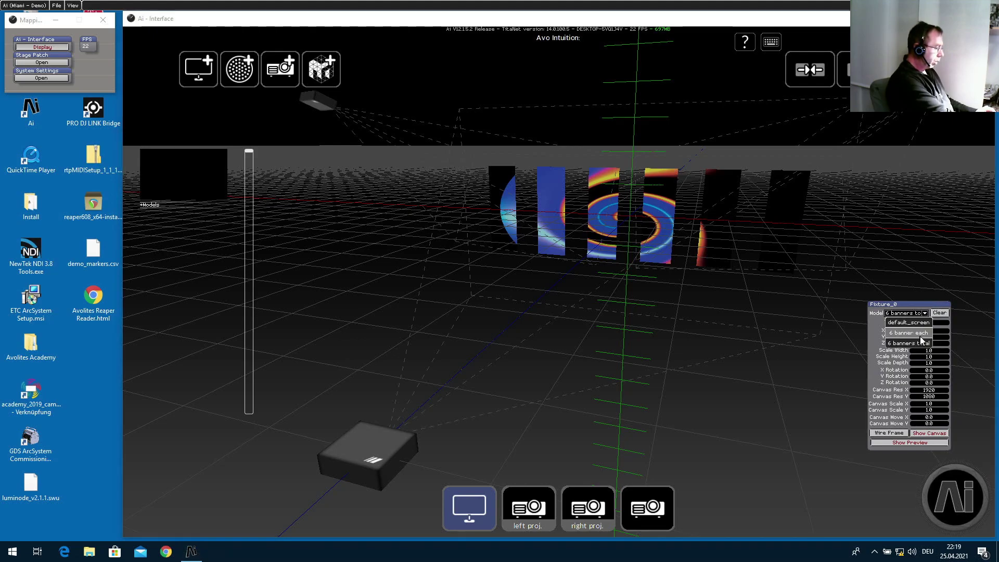
{"action": "left_click", "coordinate": [925, 333]}
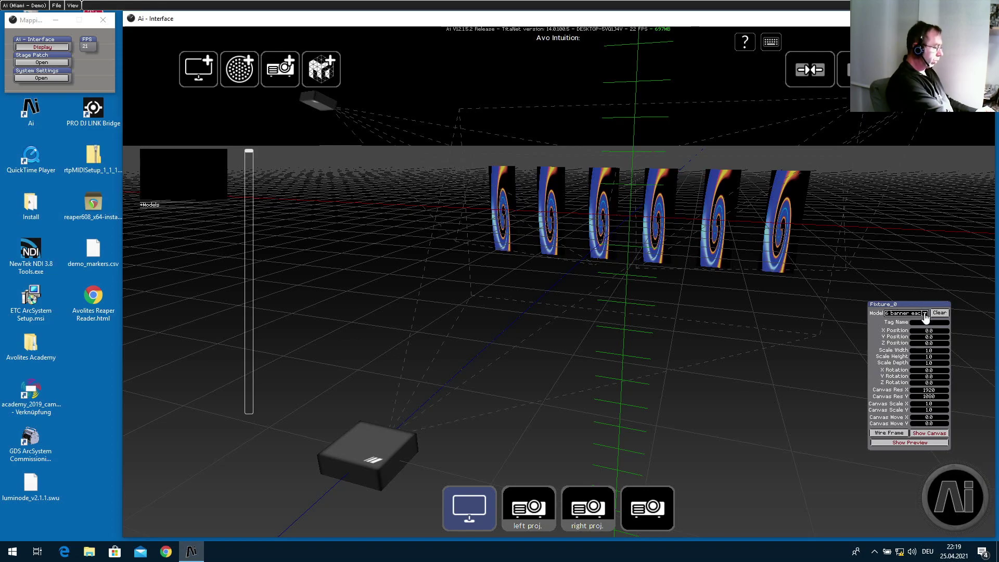
{"action": "left_click", "coordinate": [926, 314]}
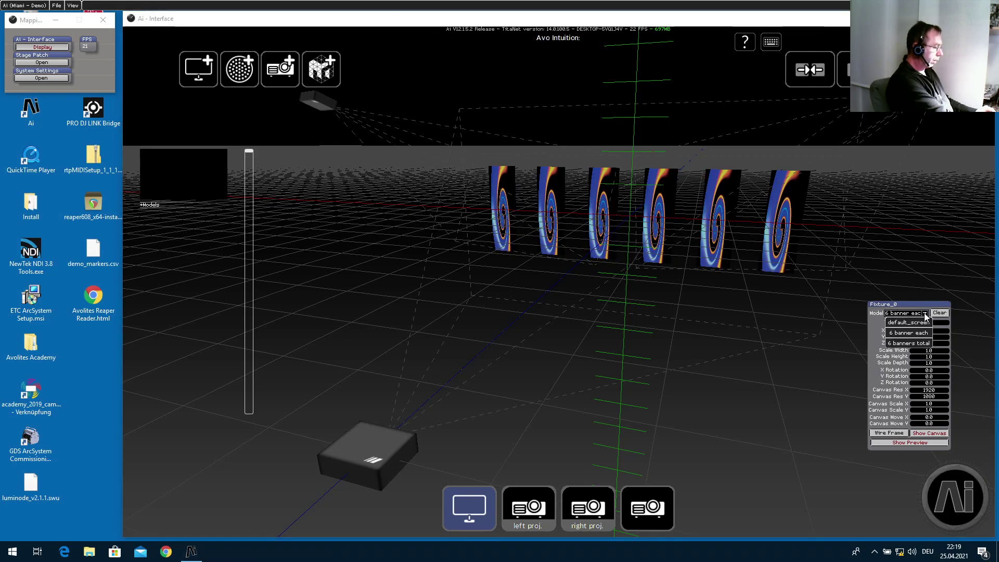
{"action": "left_click", "coordinate": [920, 344]}
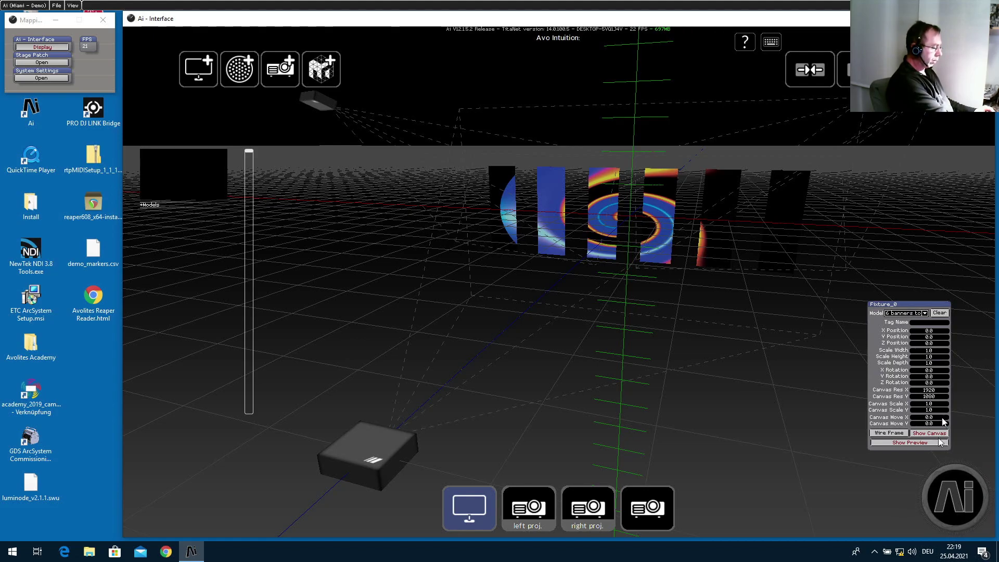
Open the output mapping page and bring up the left projector's mapping
{"action": "left_click", "coordinate": [960, 501]}
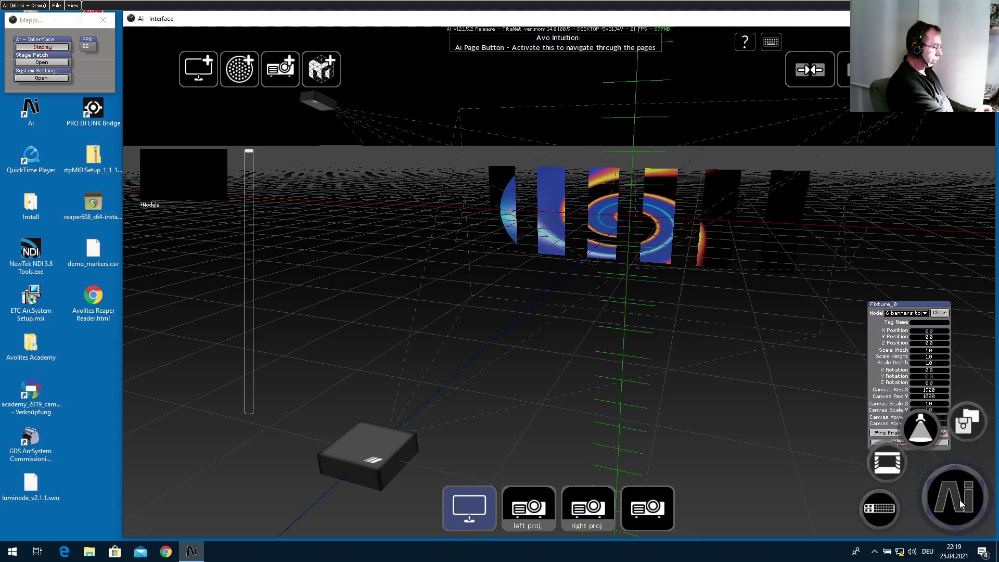
{"action": "left_click", "coordinate": [882, 514]}
{"action": "left_click", "coordinate": [832, 462]}
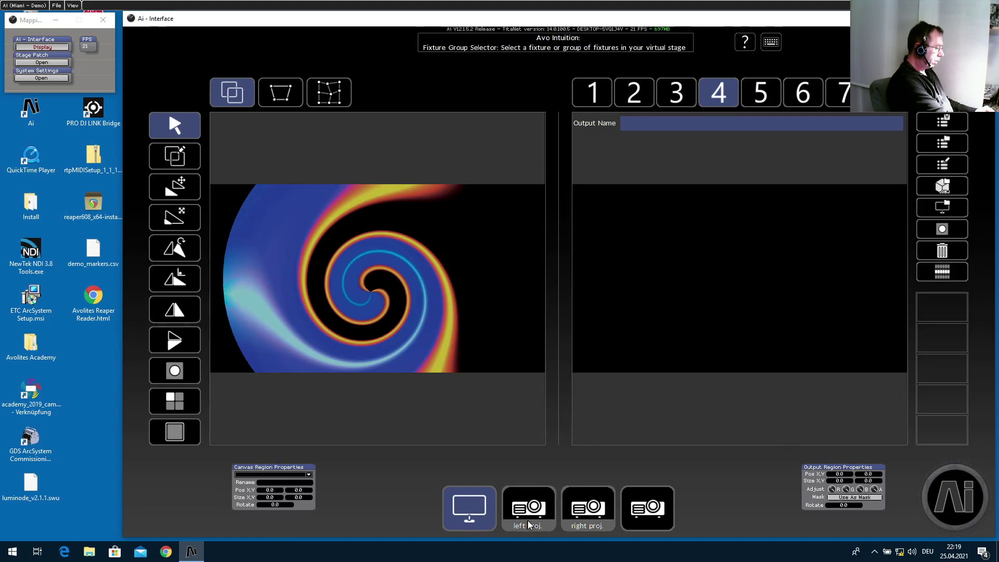
{"action": "left_click", "coordinate": [544, 502]}
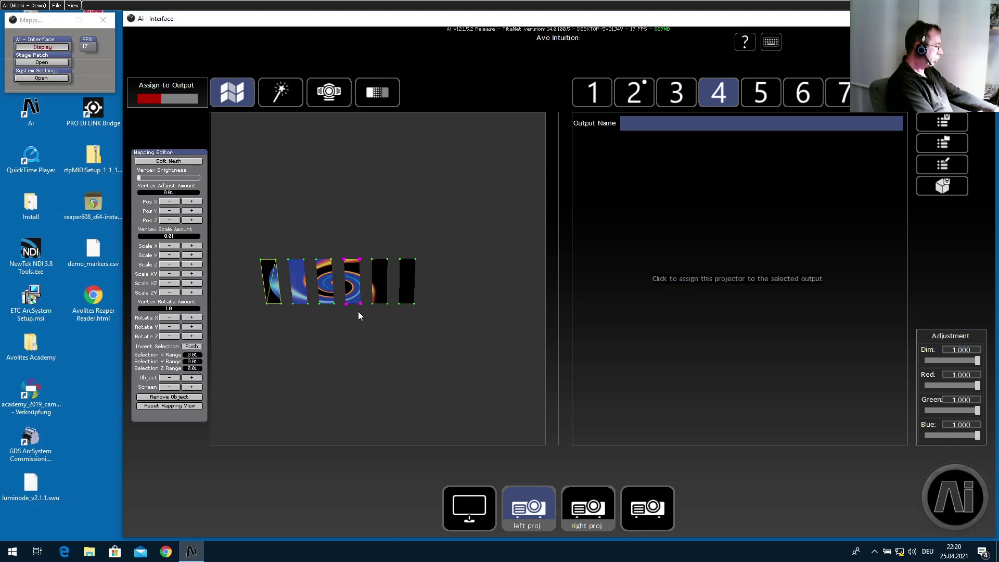
Shift the selected fourth banner sideways to the right in the left projector's mapping
{"action": "key", "text": "Right"}
{"action": "key", "text": "Right"}
{"action": "key", "text": "Right"}
{"action": "key", "text": "Right"}
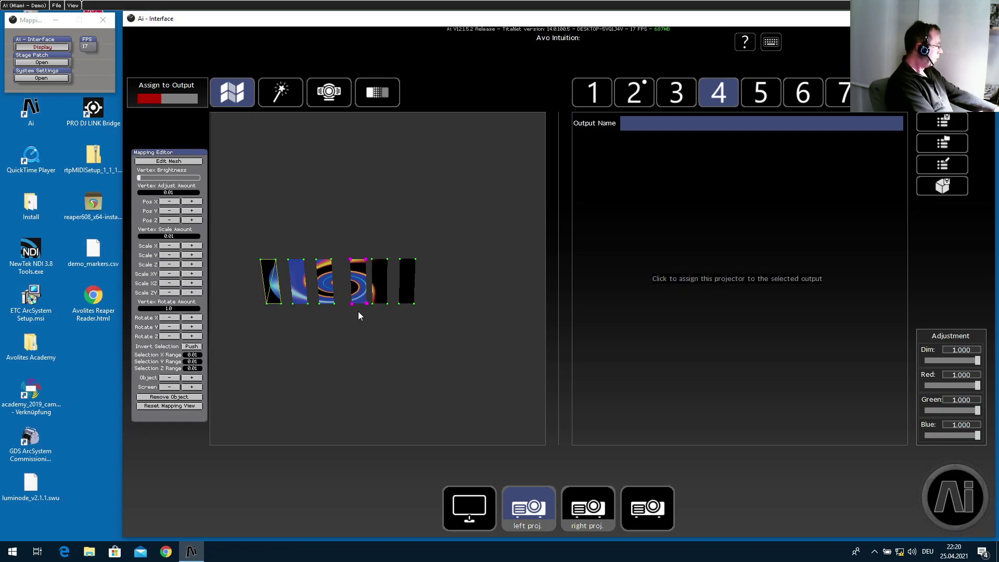
{"action": "key", "text": "Right"}
{"action": "key", "text": "Right"}
{"action": "key", "text": "Right"}
{"action": "key", "text": "Right"}
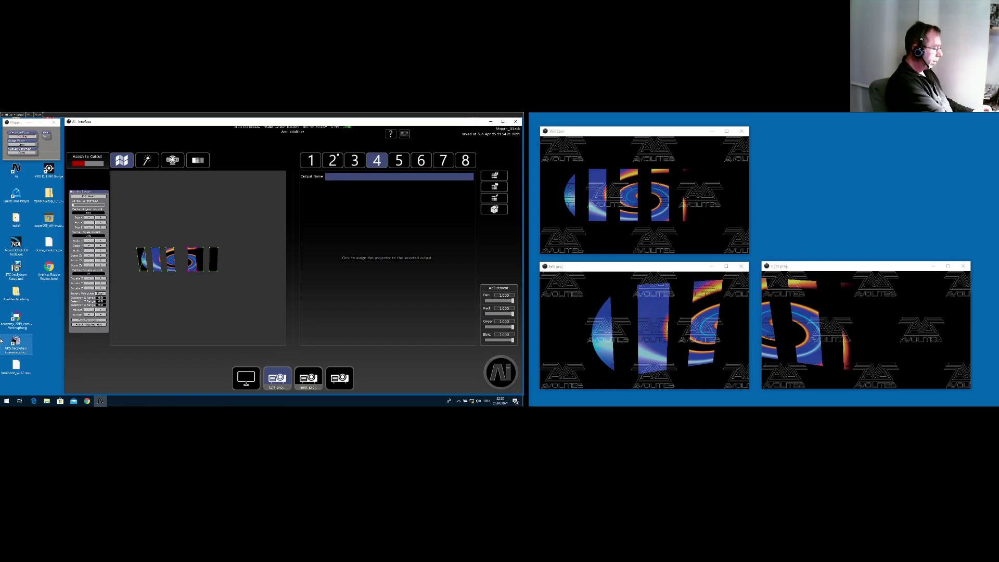
Edit the mesh in the right projector's mapping and shift the third banner left until it meets the second banner
{"action": "left_click", "coordinate": [307, 383]}
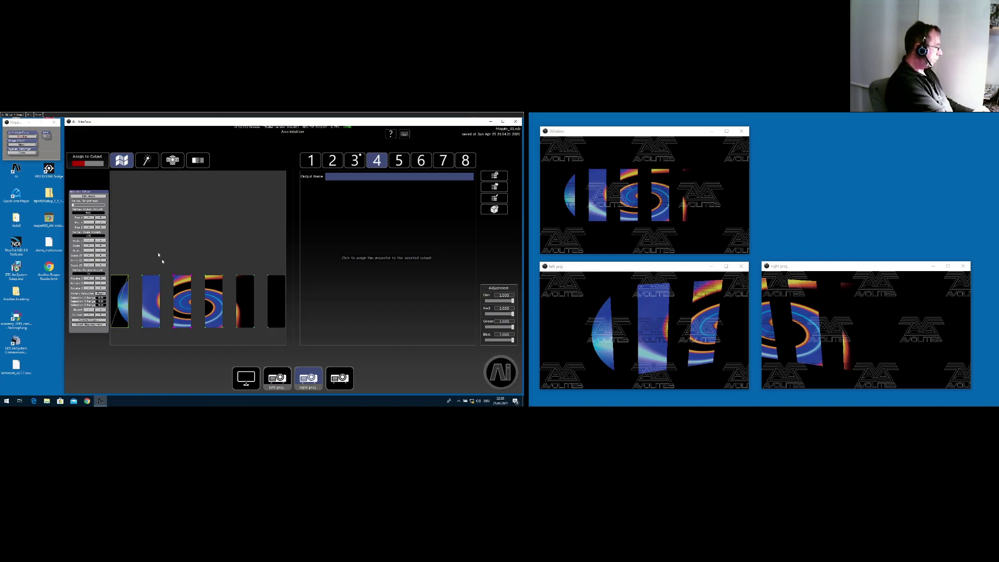
{"action": "left_click", "coordinate": [86, 197]}
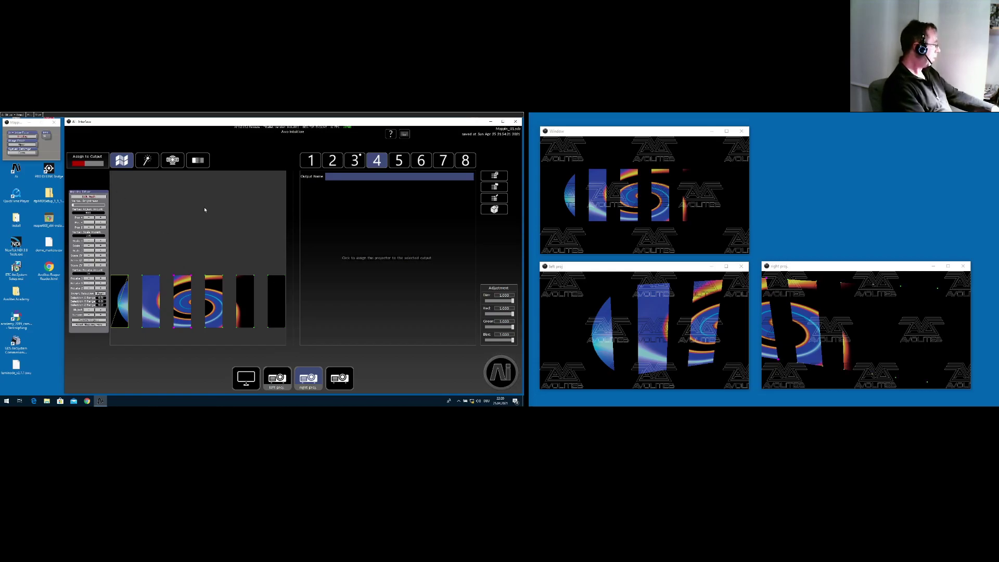
{"action": "key", "text": "Left"}
{"action": "key", "text": "Left"}
{"action": "key", "text": "Left"}
{"action": "key", "text": "Left"}
{"action": "key", "text": "Left"}
{"action": "key", "text": "Left"}
{"action": "key", "text": "Left"}
{"action": "key", "text": "Left"}
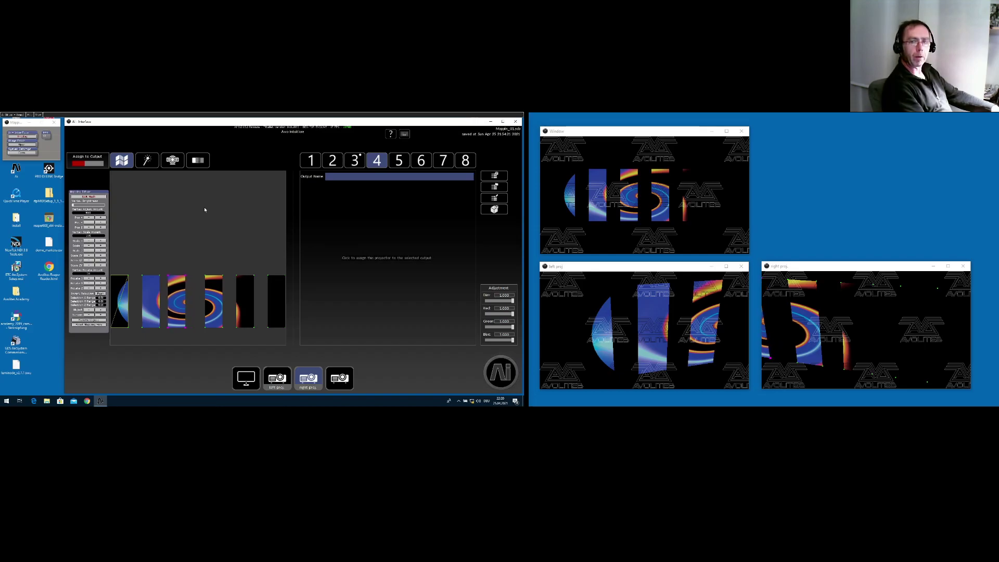
{"action": "key", "text": "Left"}
{"action": "key", "text": "Left"}
{"action": "key", "text": "Left"}
{"action": "key", "text": "Left"}
{"action": "key", "text": "Left"}
{"action": "key", "text": "Left"}
{"action": "key", "text": "Left"}
{"action": "key", "text": "Left"}
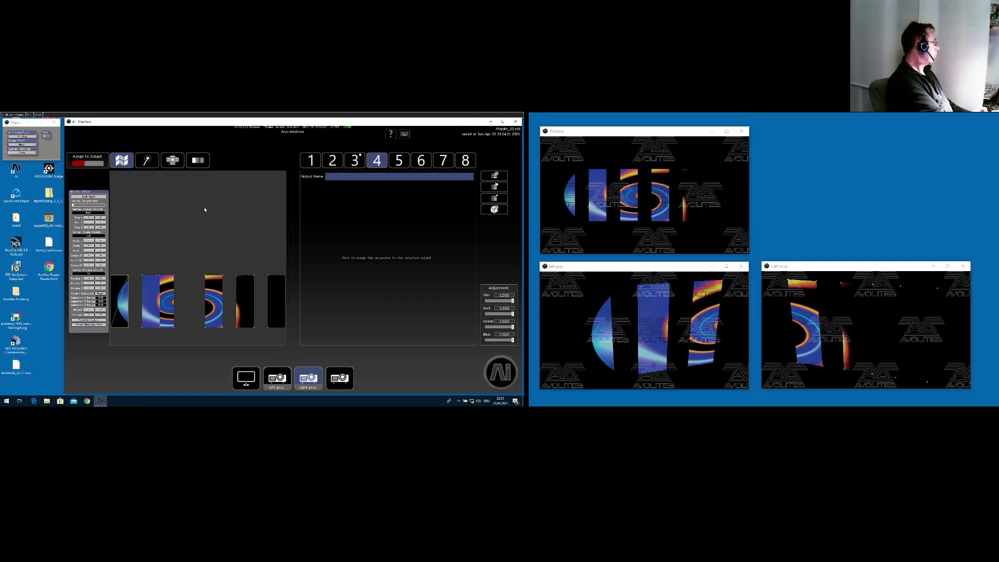
{"action": "left_click", "coordinate": [85, 196]}
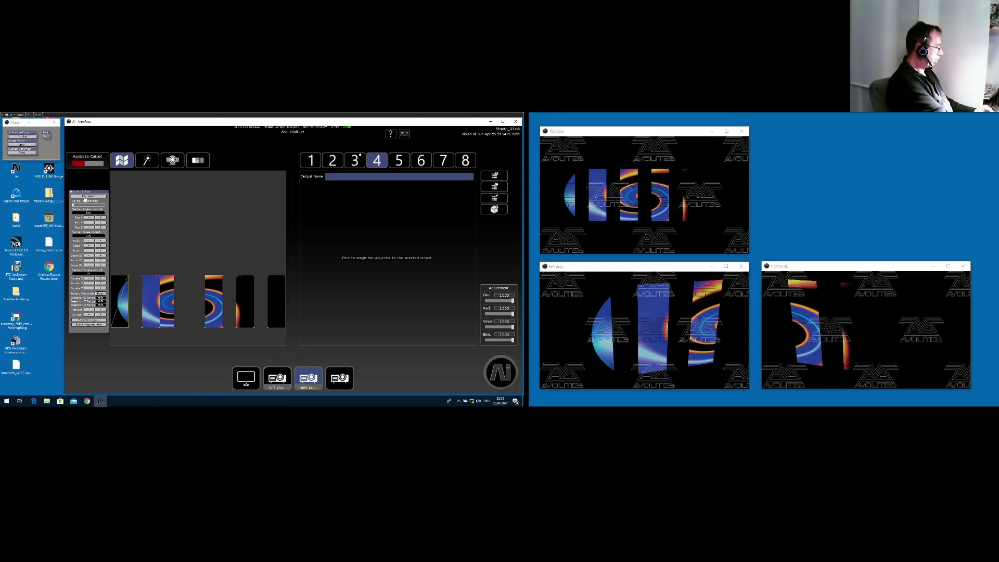
Show the left projector's mapping again, save the project and return to the 3D stage page
{"action": "left_click", "coordinate": [277, 378]}
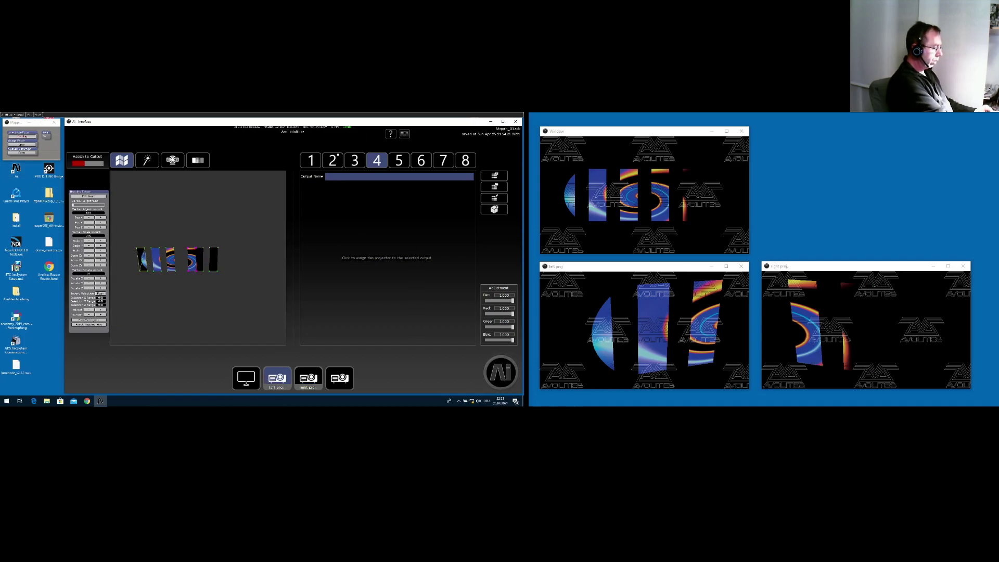
{"action": "left_click", "coordinate": [502, 372]}
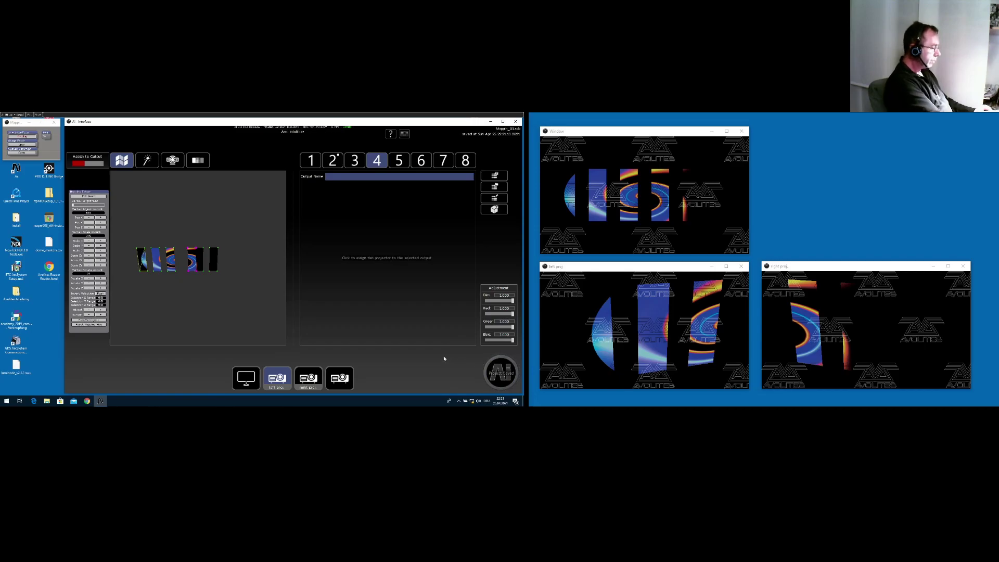
{"action": "left_click", "coordinate": [495, 368]}
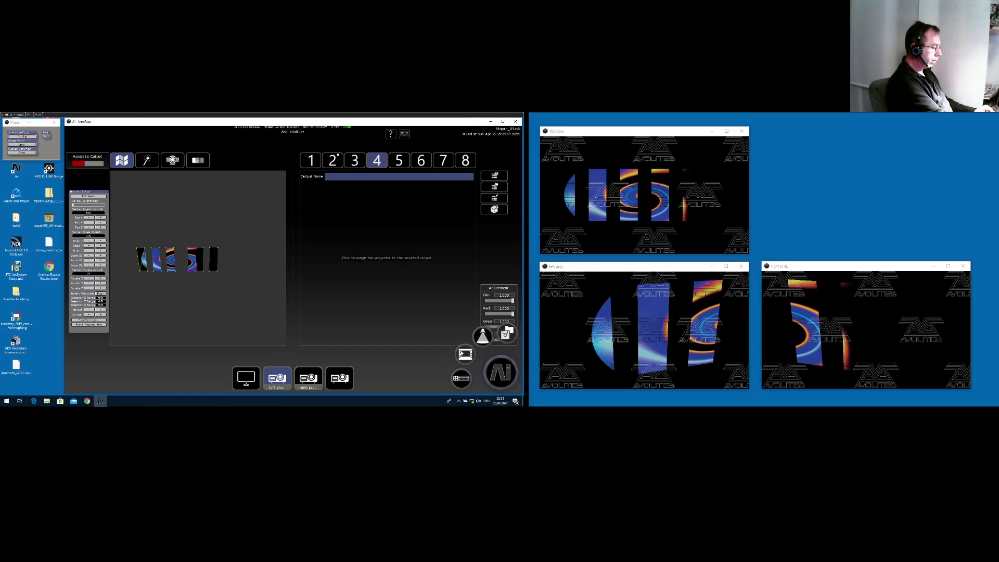
{"action": "left_click", "coordinate": [481, 333]}
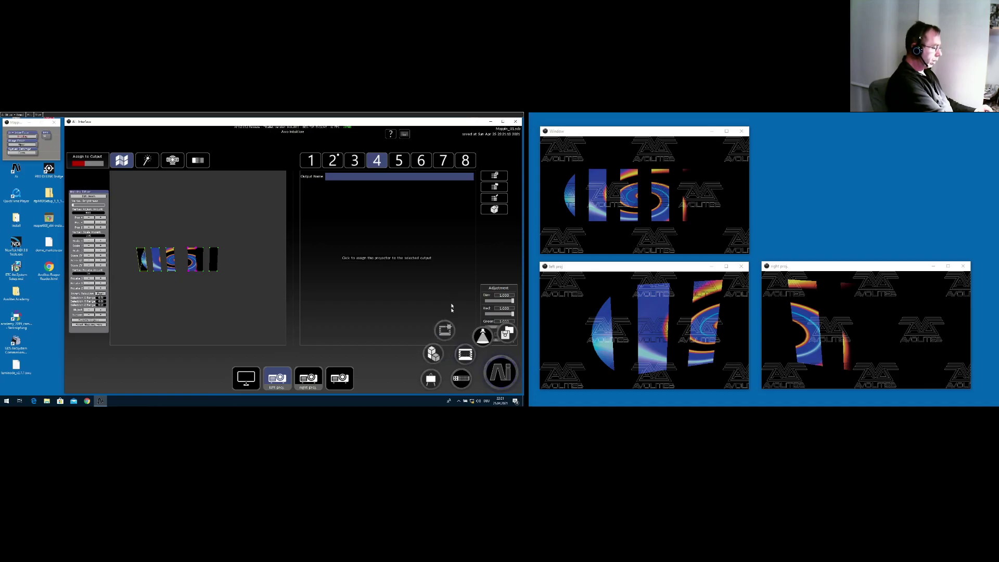
{"action": "left_click", "coordinate": [446, 332]}
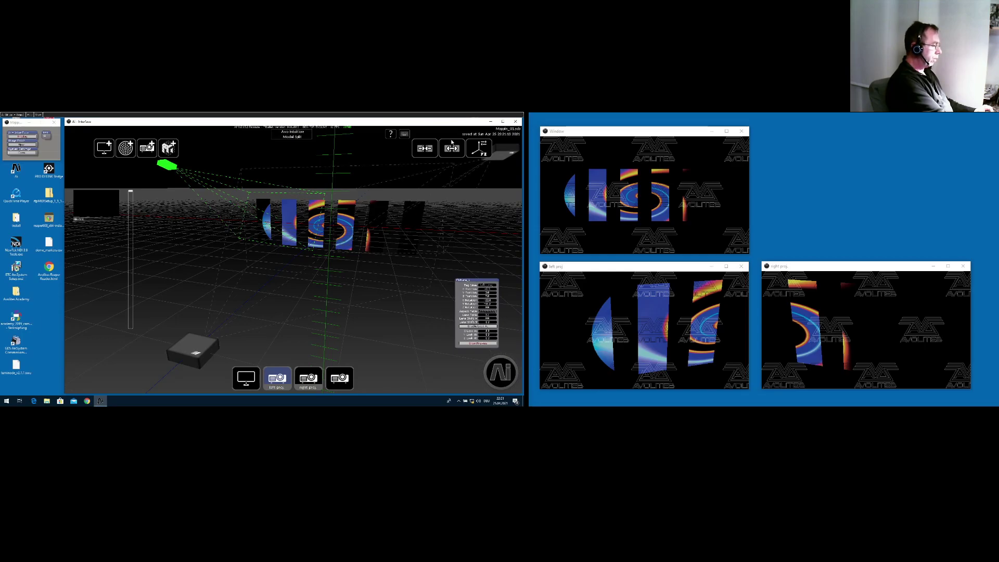
Add a new screen fixture to the stage and set its X position to 15
{"action": "left_click", "coordinate": [104, 149]}
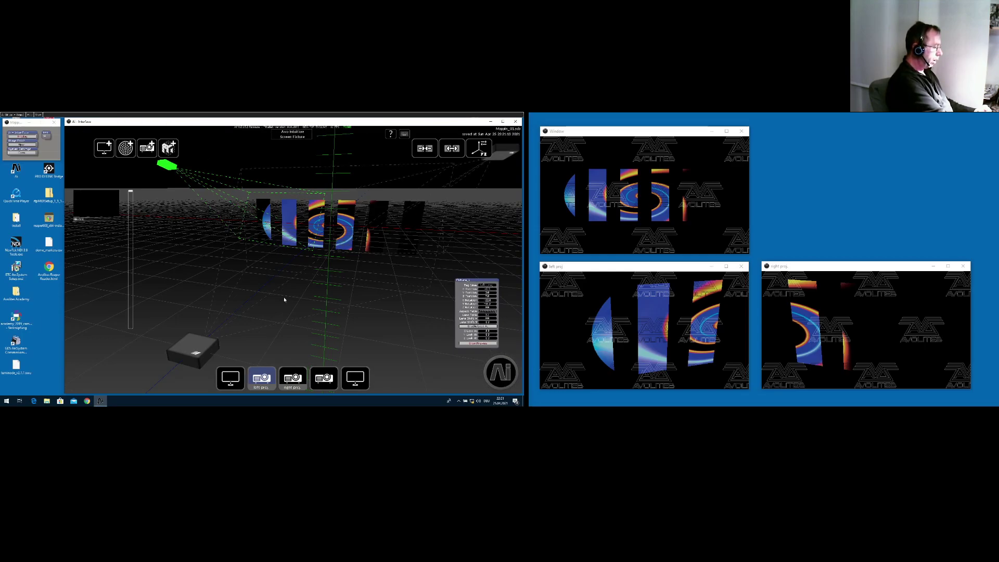
{"action": "left_click", "coordinate": [362, 380]}
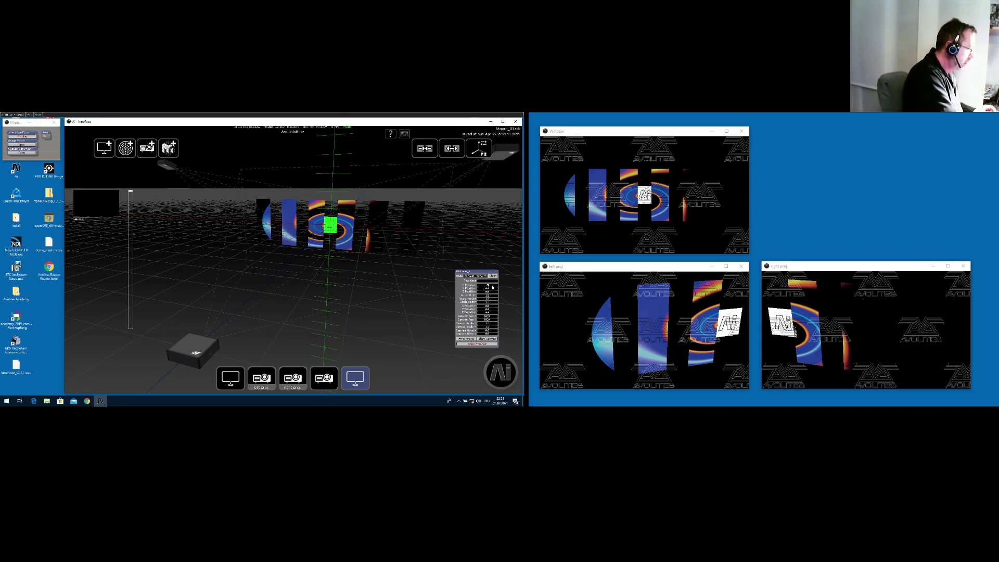
{"action": "key", "text": "Tab"}
{"action": "key", "text": "Tab"}
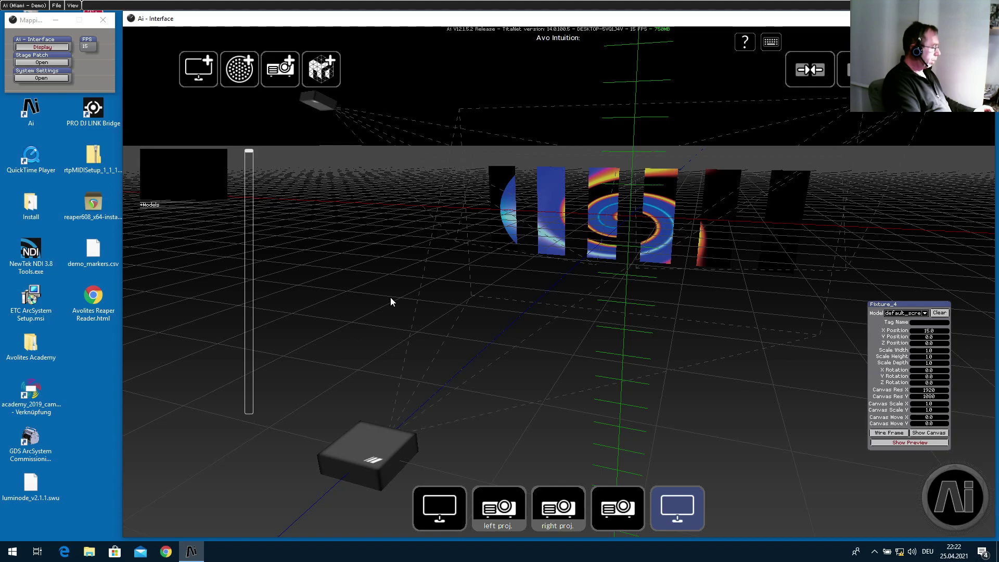
{"action": "scroll", "coordinate": [391, 304], "scroll_direction": "down", "scroll_amount": 5}
{"action": "scroll", "coordinate": [392, 304], "scroll_direction": "down", "scroll_amount": 5}
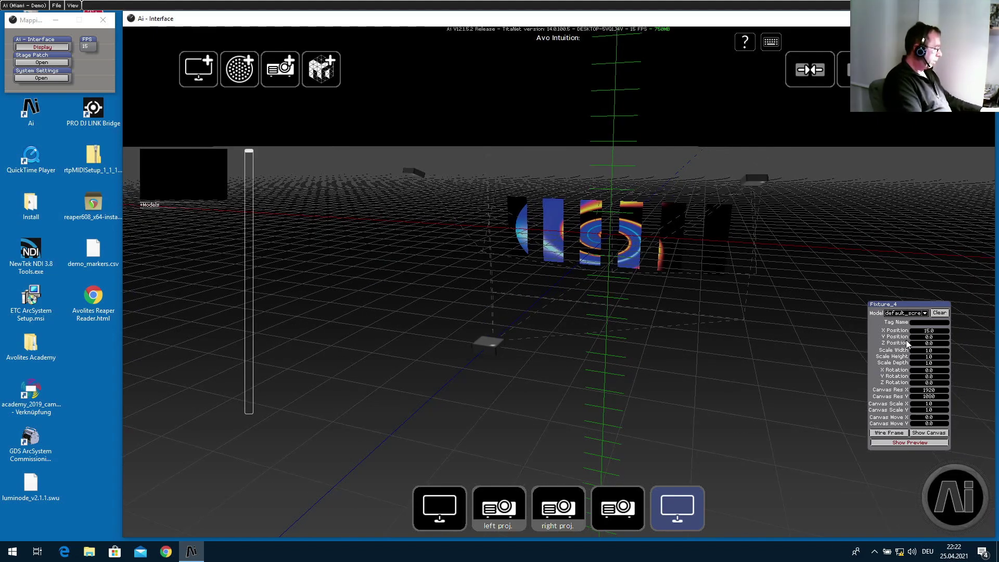
{"action": "middle_click_drag", "start_coordinate": [839, 254], "coordinate": [666, 268]}
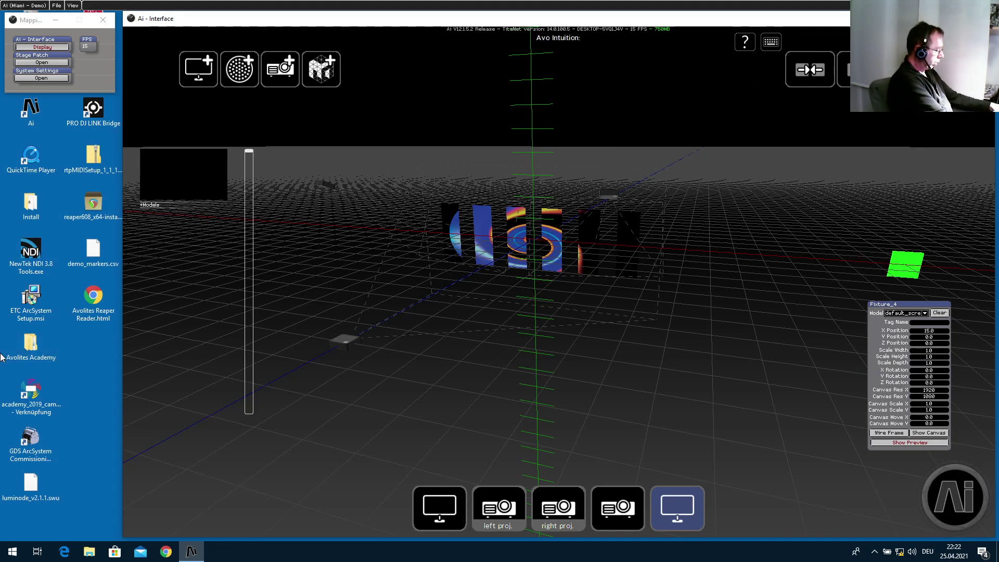
Assign 6 banner each.OBJ from the Avolites\Ai\Distrib\Models folder to the new screen fixture, and close the file explorer
{"action": "key", "text": "super+e"}
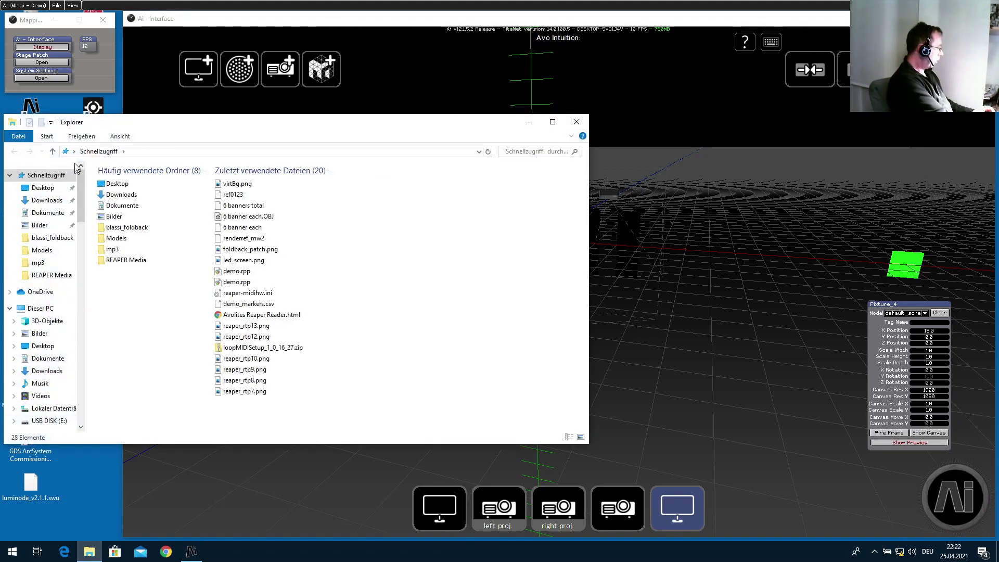
{"action": "left_click", "coordinate": [47, 252]}
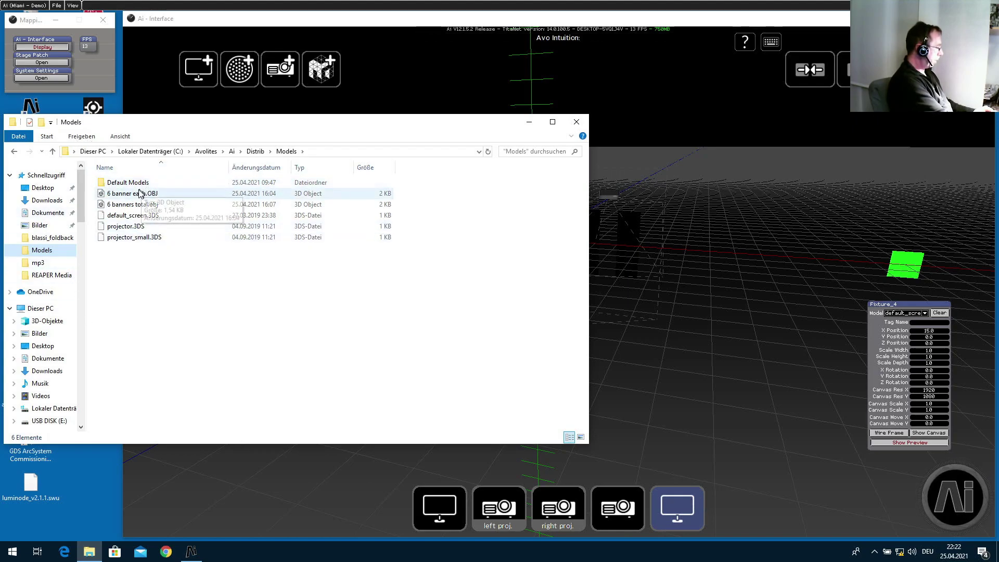
{"action": "left_click_drag", "start_coordinate": [140, 193], "coordinate": [688, 507]}
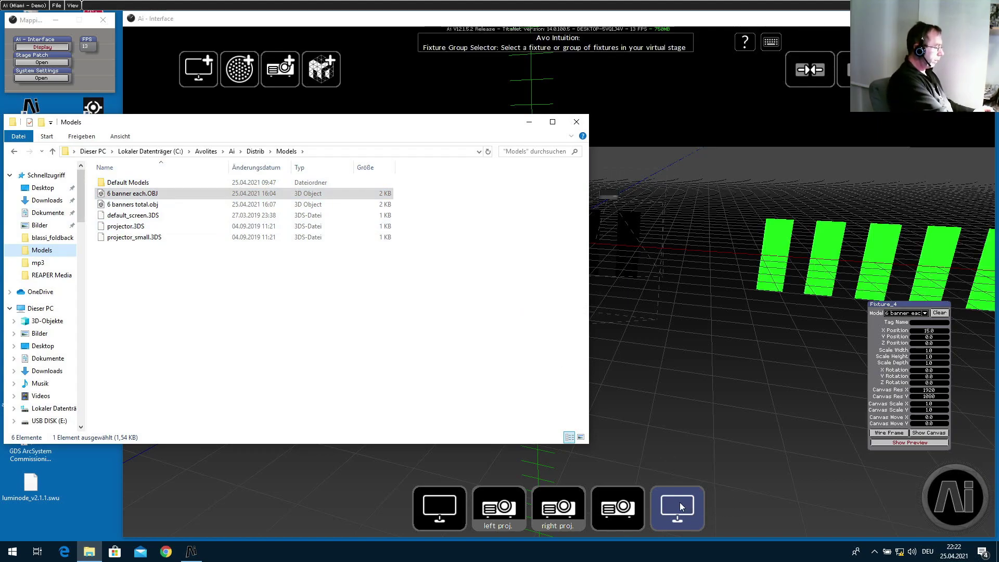
{"action": "left_click", "coordinate": [789, 171]}
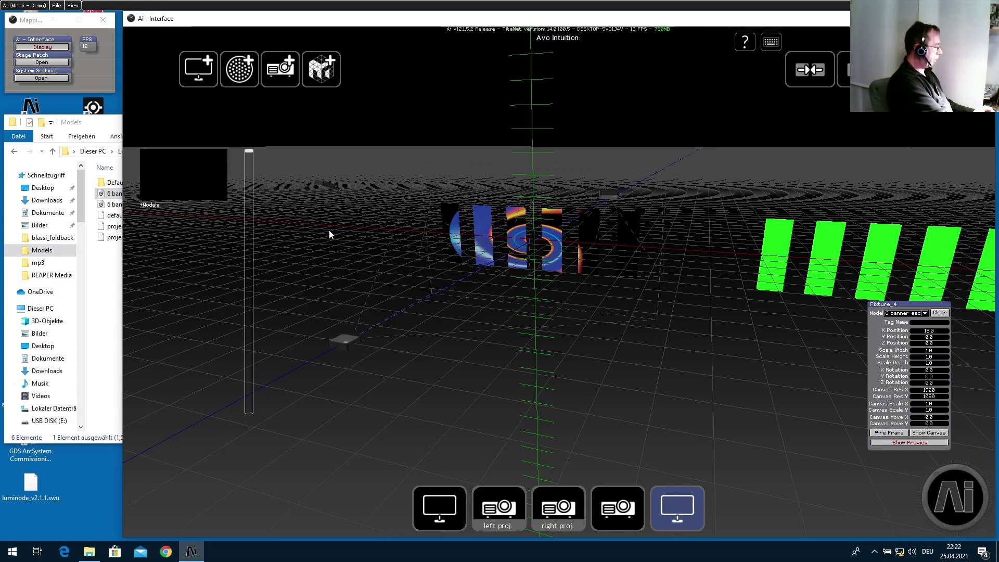
{"action": "left_click", "coordinate": [112, 124]}
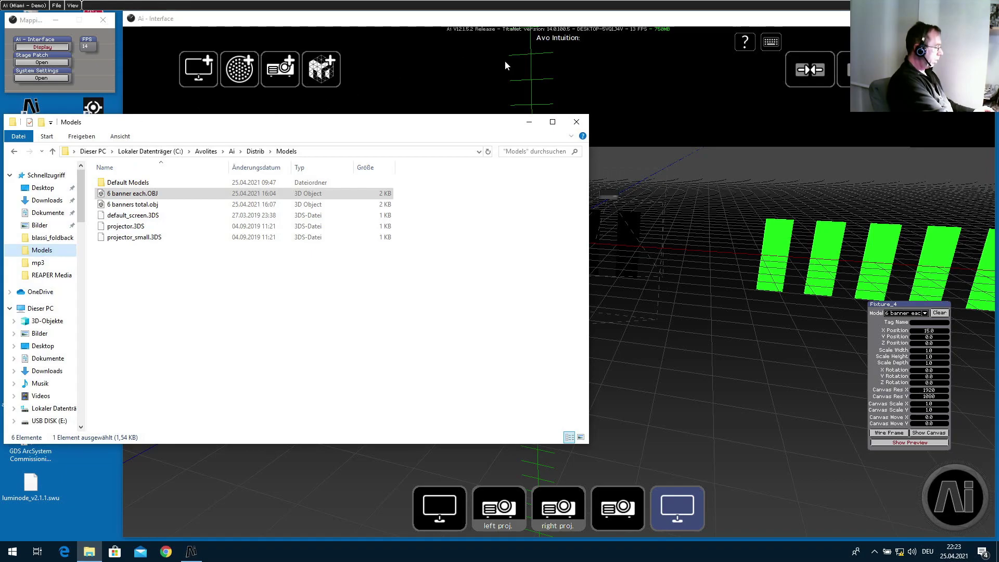
{"action": "left_click", "coordinate": [575, 122]}
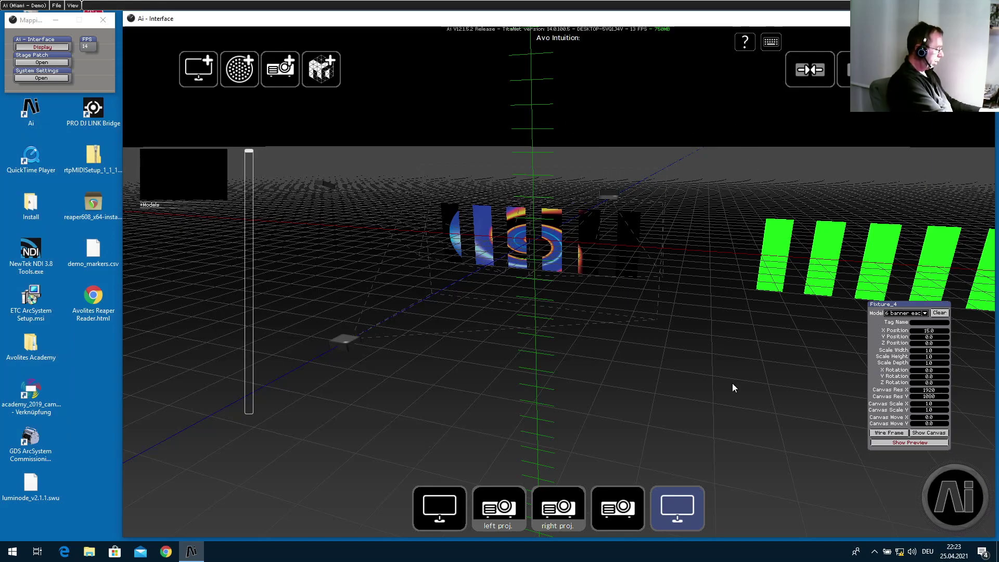
{"action": "left_click_drag", "start_coordinate": [733, 383], "coordinate": [586, 342]}
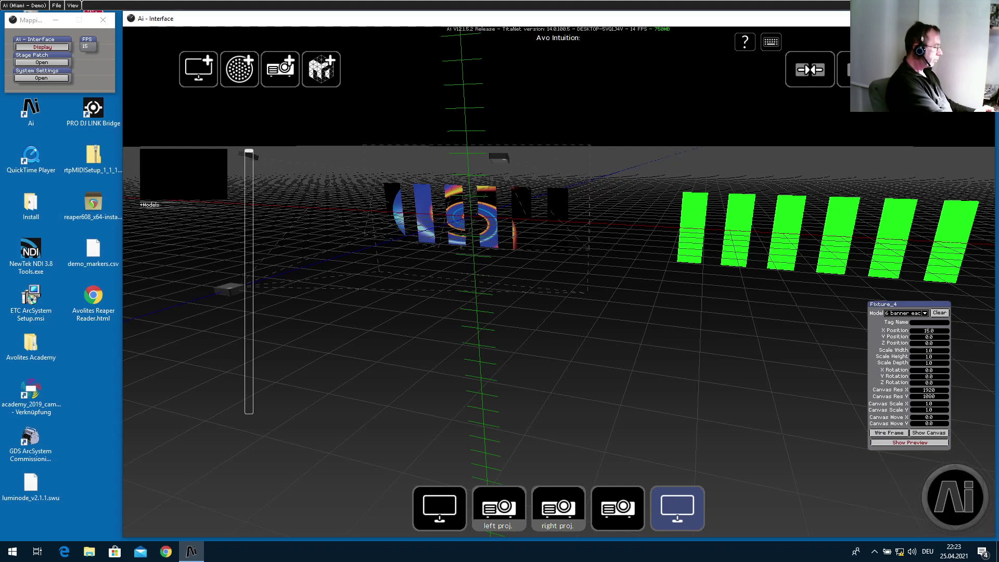
Add a new projector fixture to the stage and set its X position to 15 and Z position to 10
{"action": "left_click", "coordinate": [268, 76]}
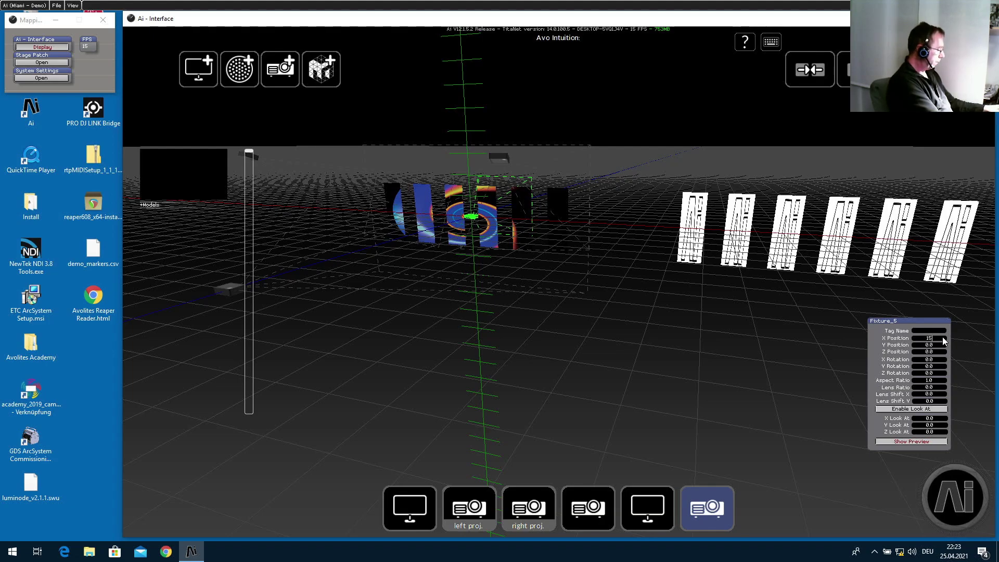
{"action": "key", "text": "Tab"}
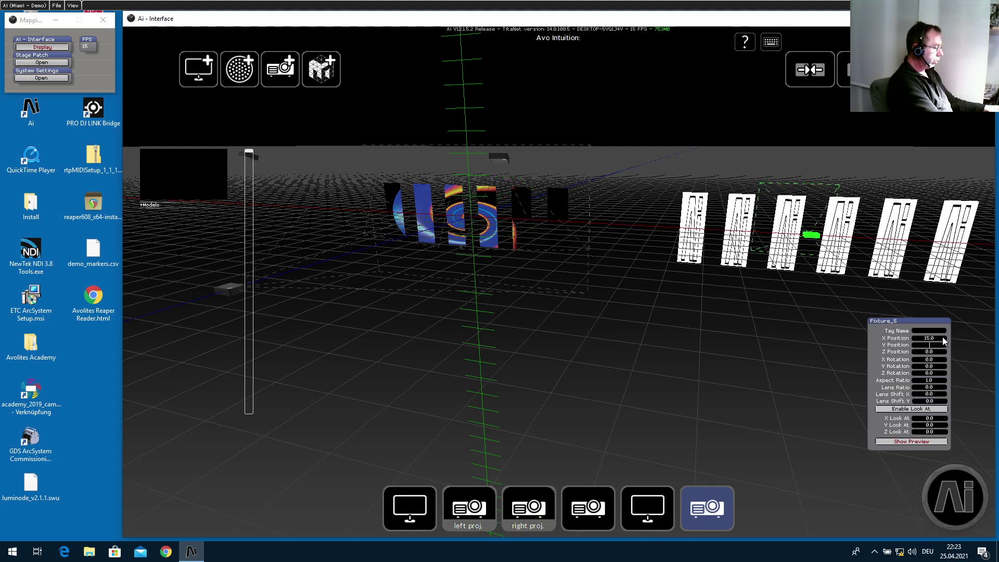
{"action": "key", "text": "Tab"}
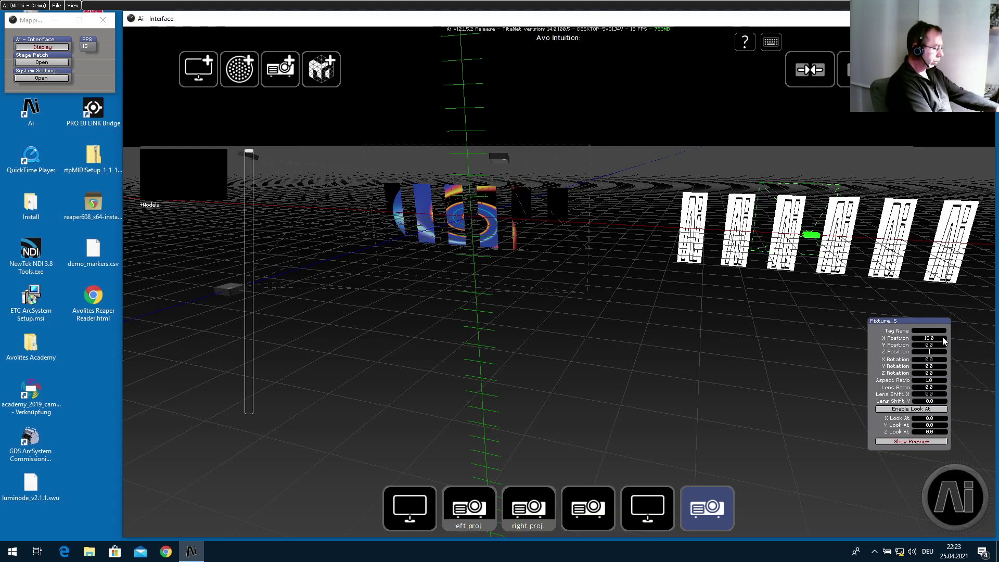
{"action": "type", "text": "10"}
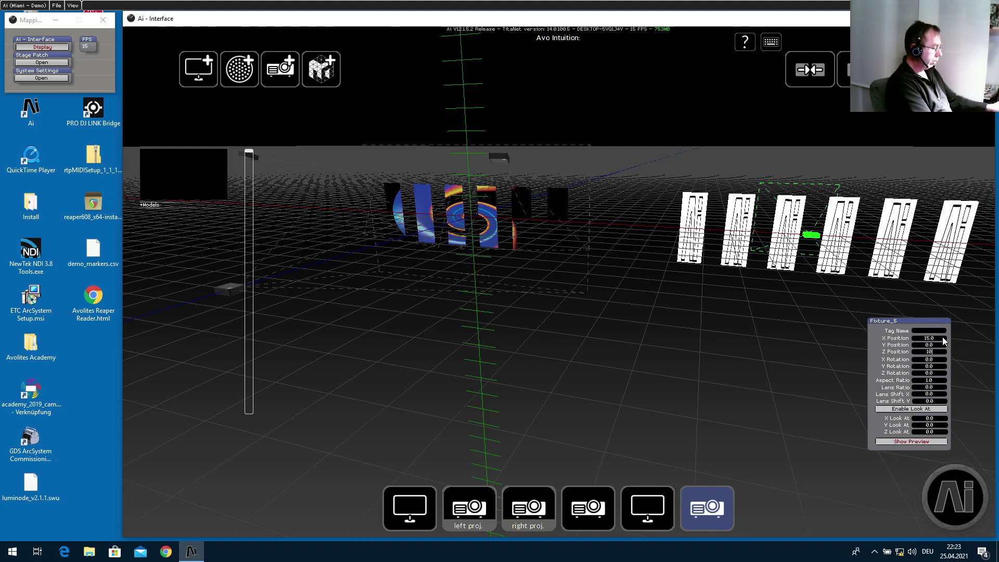
{"action": "key", "text": "Tab"}
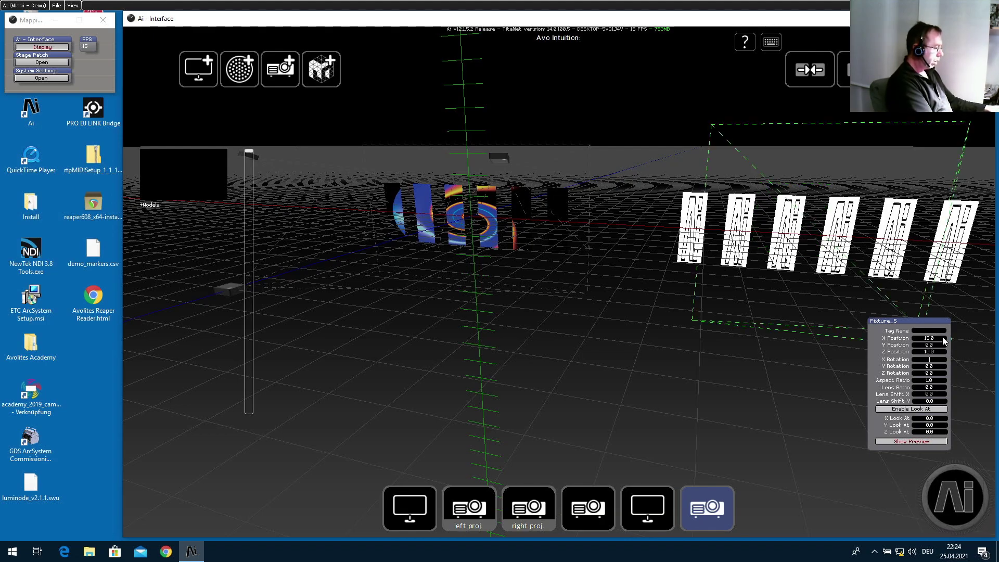
Set the new projector's aspect ratio to 16/9 and its lens ratio to 1
{"action": "key", "text": "Tab"}
{"action": "key", "text": "Tab"}
{"action": "key", "text": "Tab"}
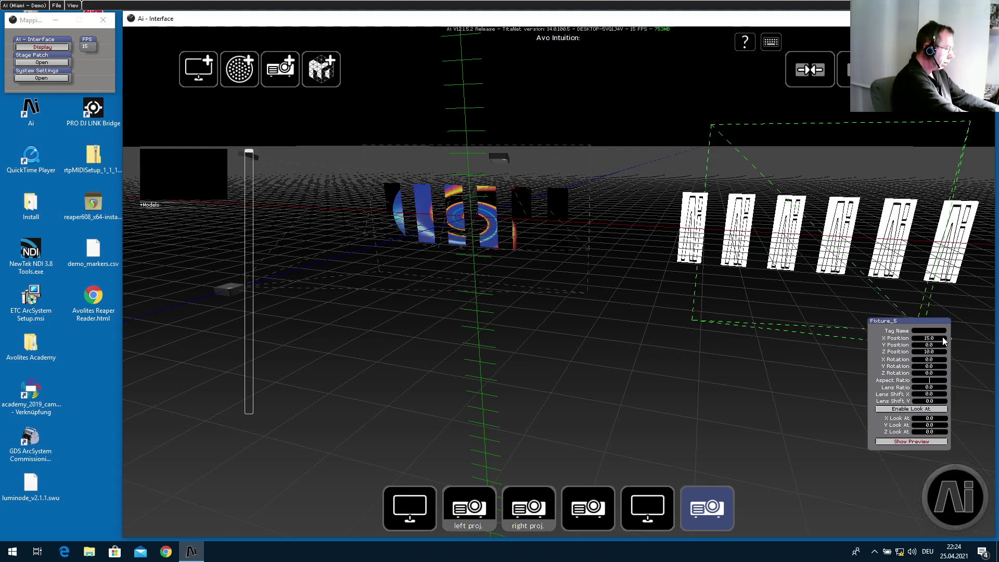
{"action": "type", "text": "16/"}
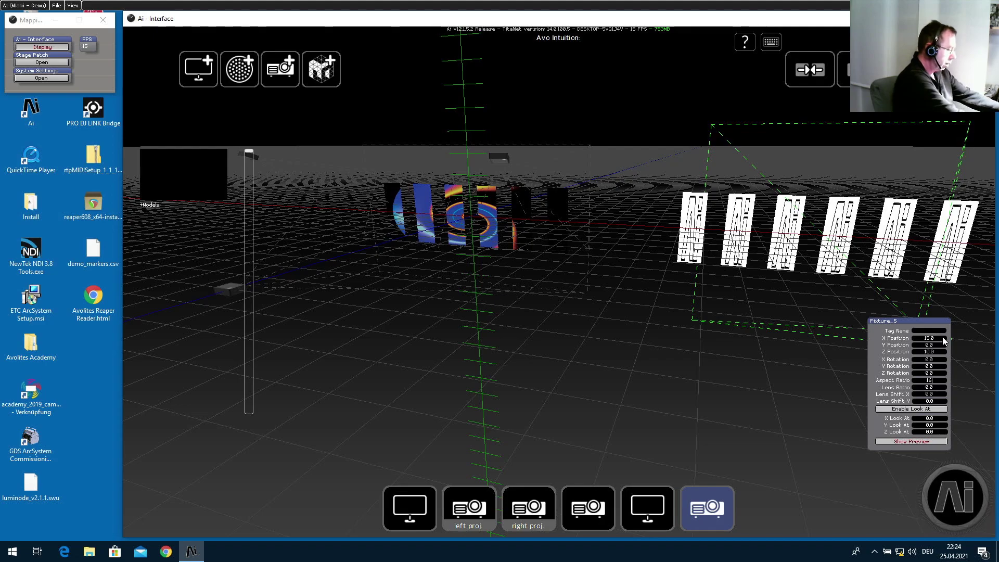
{"action": "type", "text": "9"}
{"action": "key", "text": "Tab"}
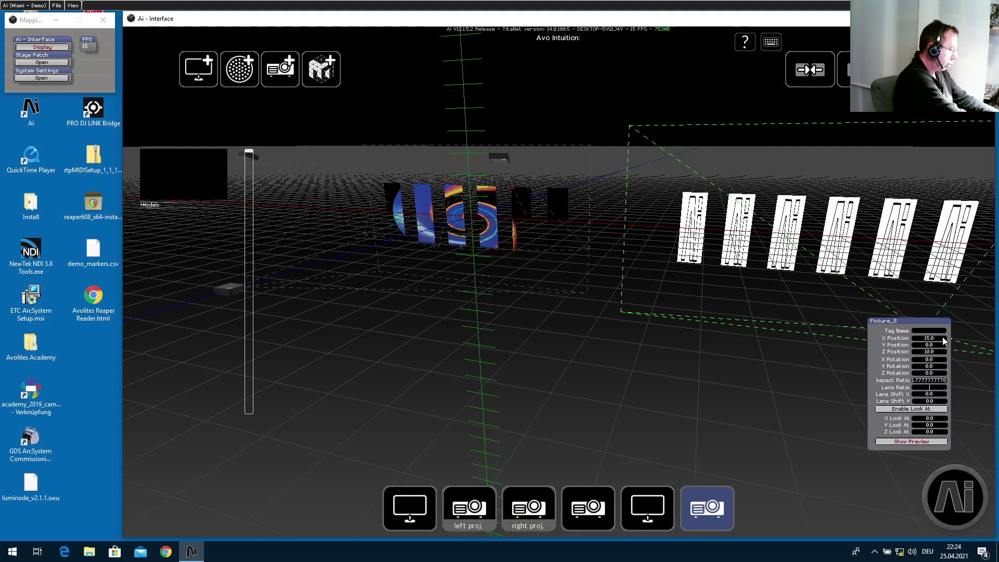
{"action": "type", "text": "1"}
{"action": "key", "text": "Return"}
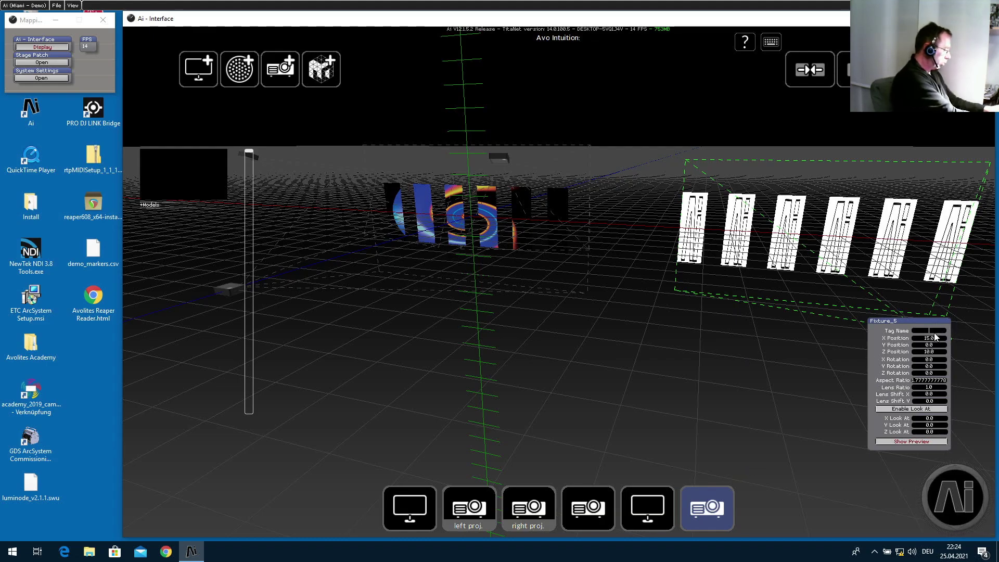
Give the new projector the tag name "virt. proj"
{"action": "type", "text": "virt"}
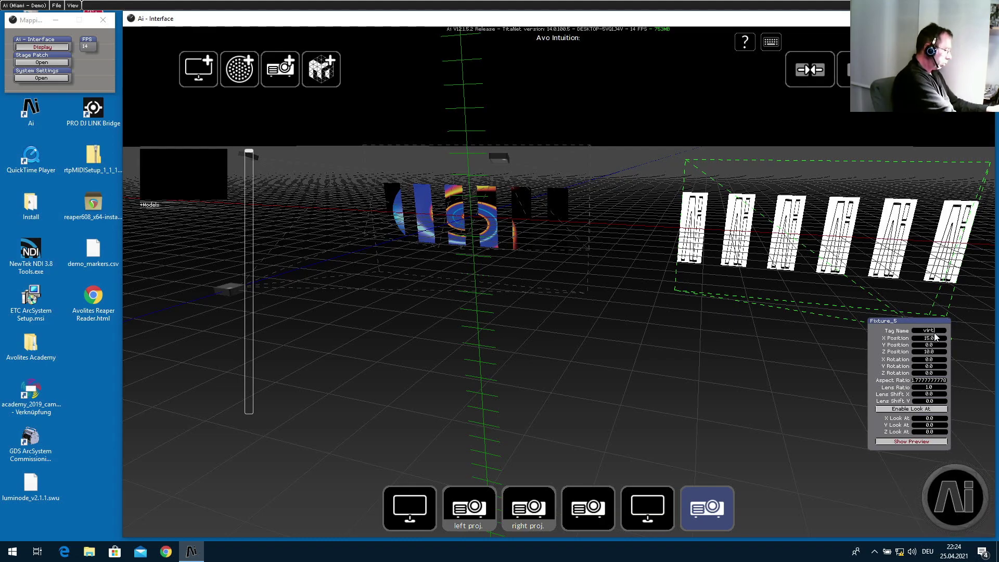
{"action": "type", "text": "u"}
{"action": "type", "text": " proj"}
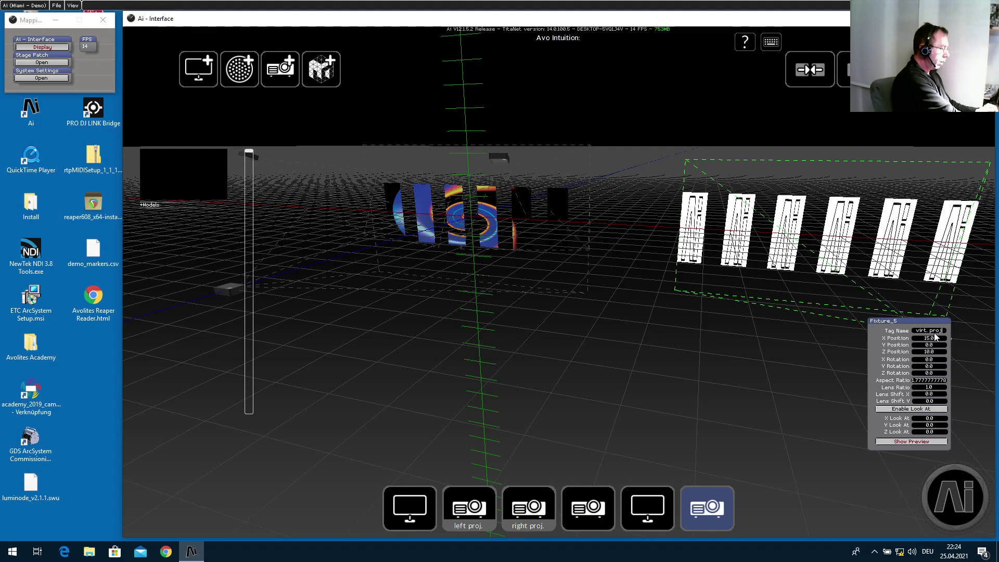
{"action": "key", "text": "Return"}
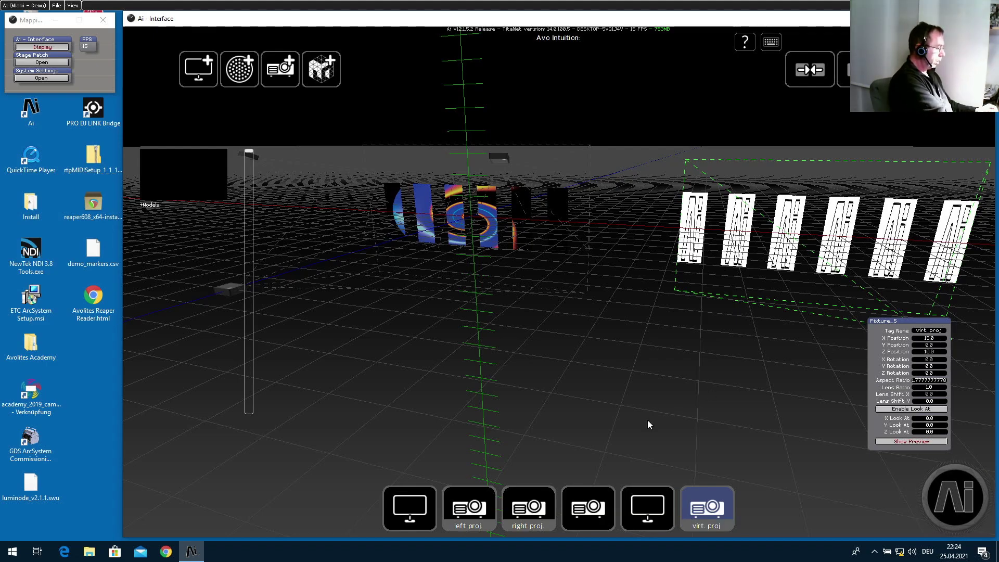
Tag the new banner screen at X 15 as "virt. bg" and the original banner screen as "live stage"
{"action": "left_click", "coordinate": [650, 508]}
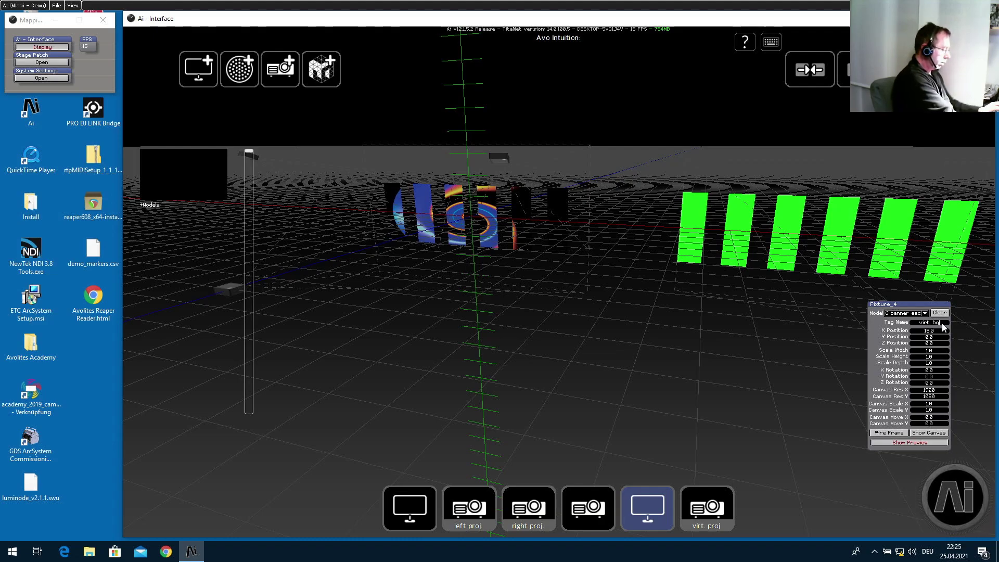
{"action": "key", "text": "Return"}
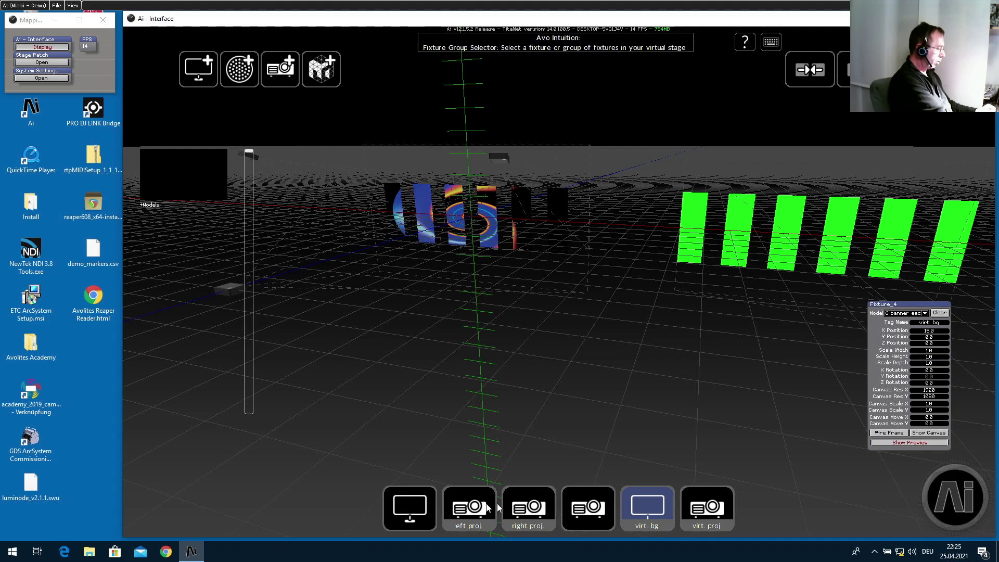
{"action": "left_click", "coordinate": [419, 506]}
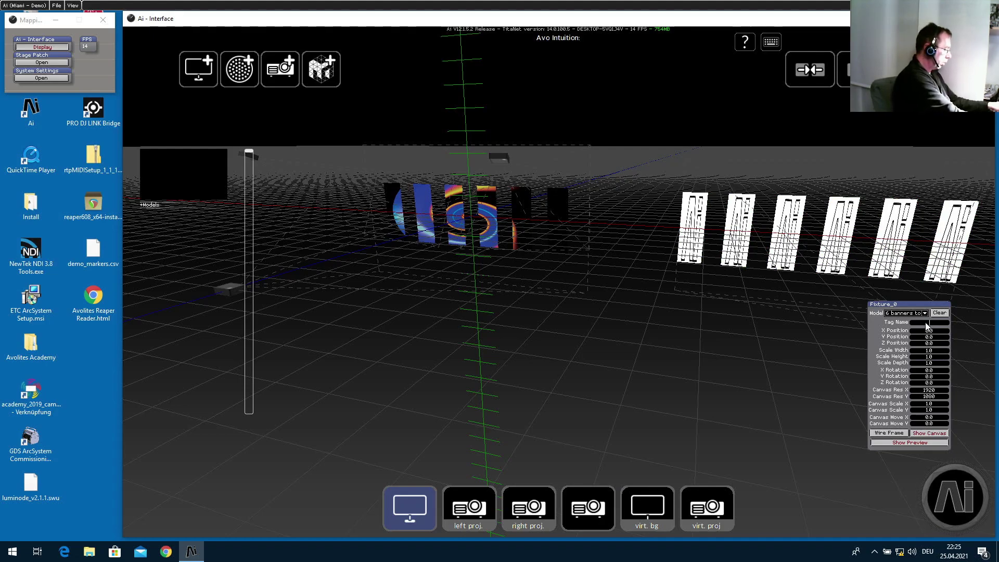
{"action": "type", "text": "live stage"}
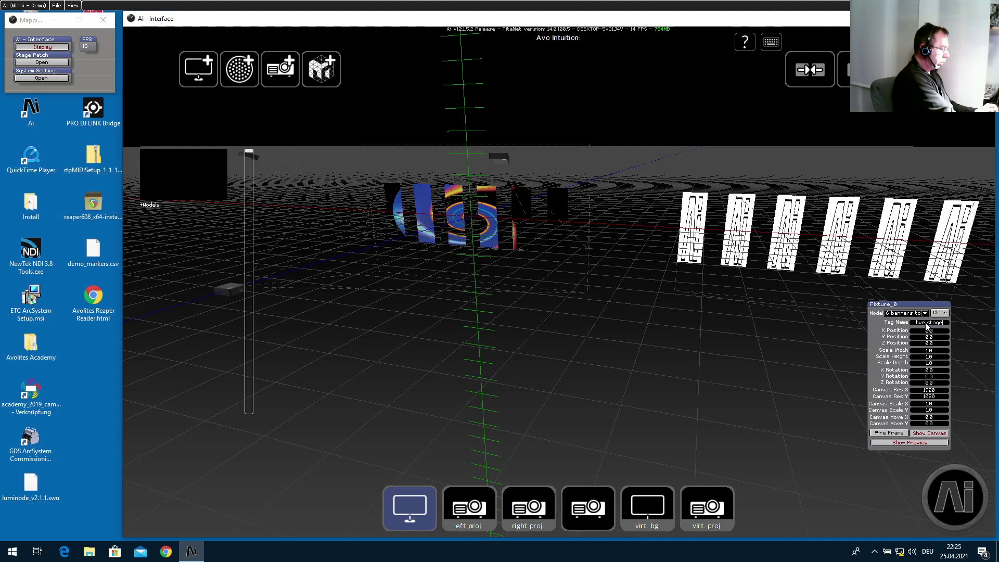
{"action": "key", "text": "Return"}
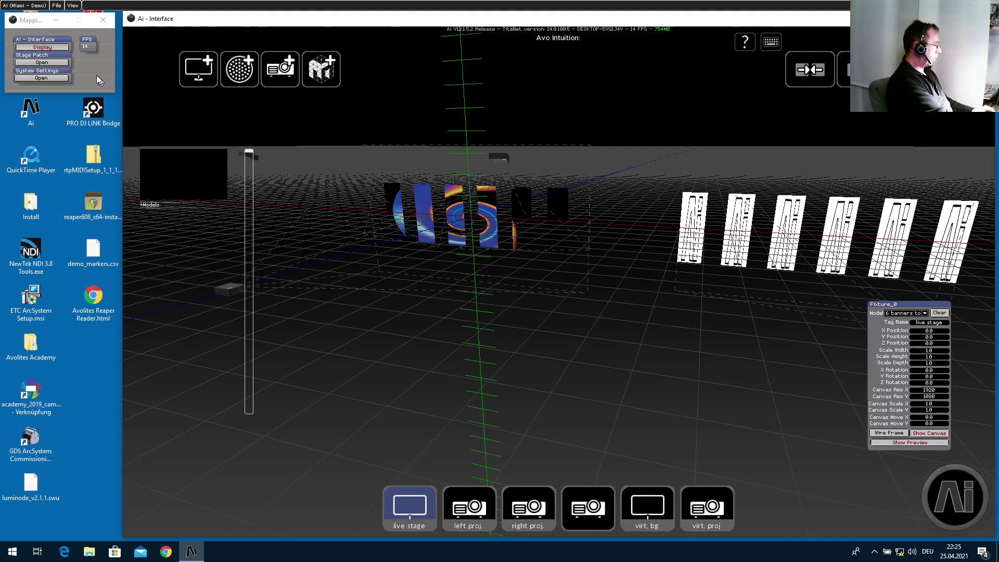
Open the stage patch, widen it, connect a new output window to the virt. proj fixture, and place that window above the right projector's output
{"action": "left_click", "coordinate": [52, 63]}
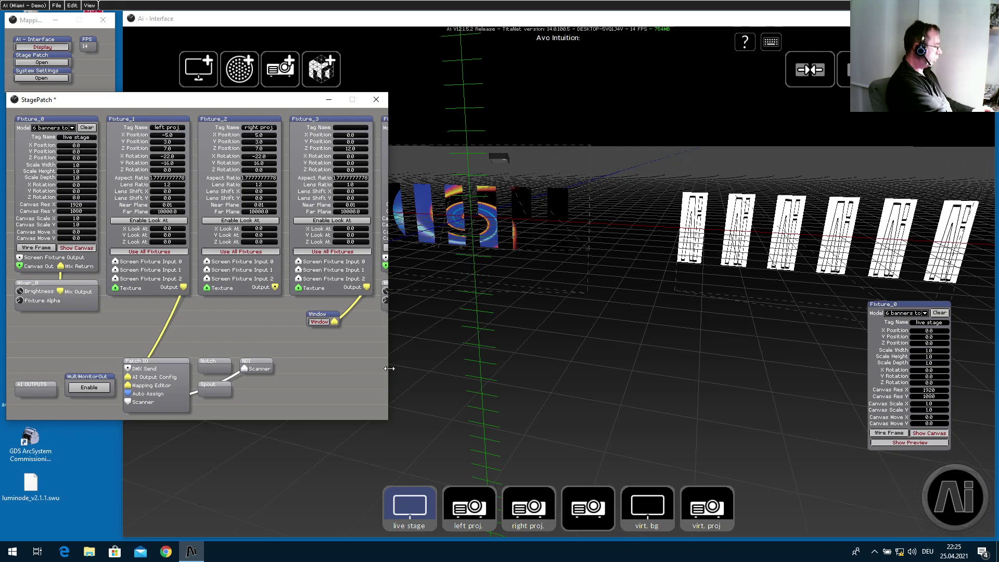
{"action": "left_click_drag", "start_coordinate": [388, 369], "coordinate": [585, 374]}
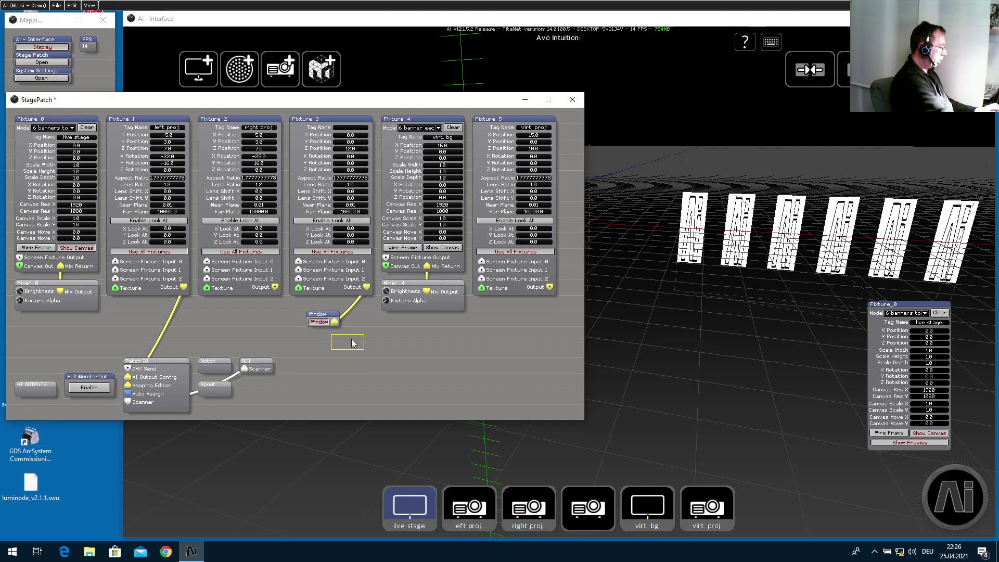
{"action": "left_click_drag", "start_coordinate": [352, 343], "coordinate": [551, 323]}
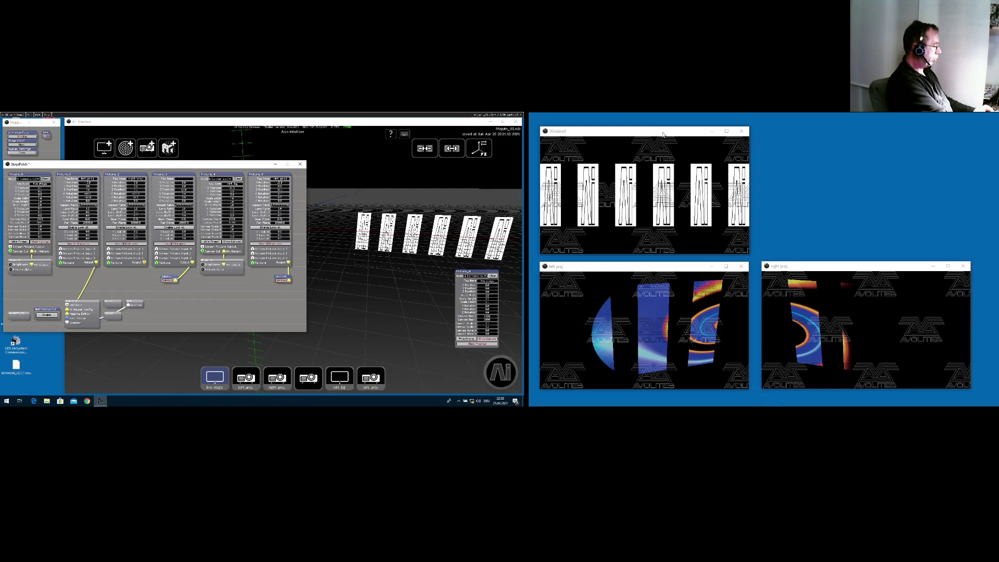
{"action": "left_click_drag", "start_coordinate": [662, 134], "coordinate": [884, 134]}
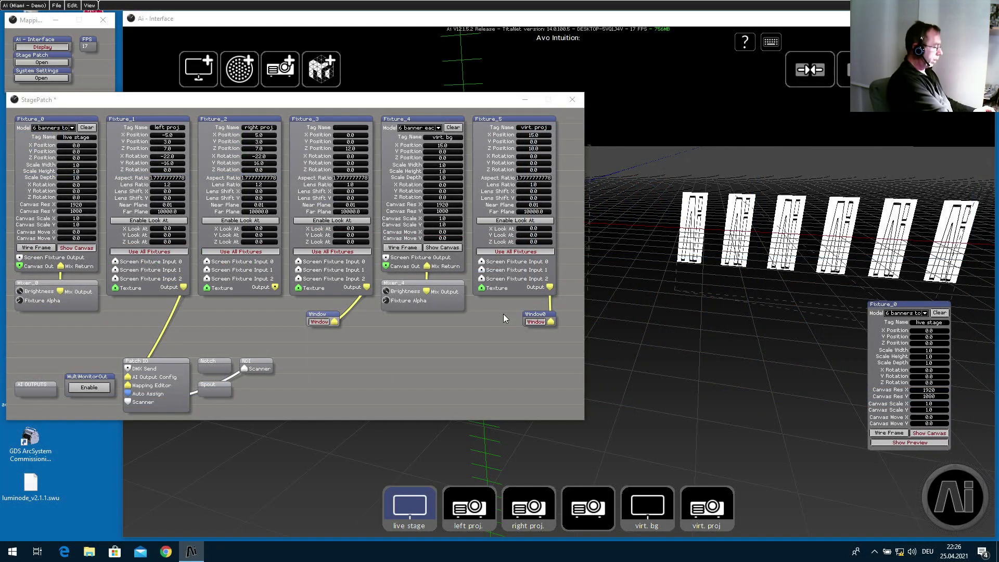
Rename the virt. proj fixture's window module to "virt. bg" and the window module of the untagged projector to "total"
{"action": "double_click", "coordinate": [545, 315]}
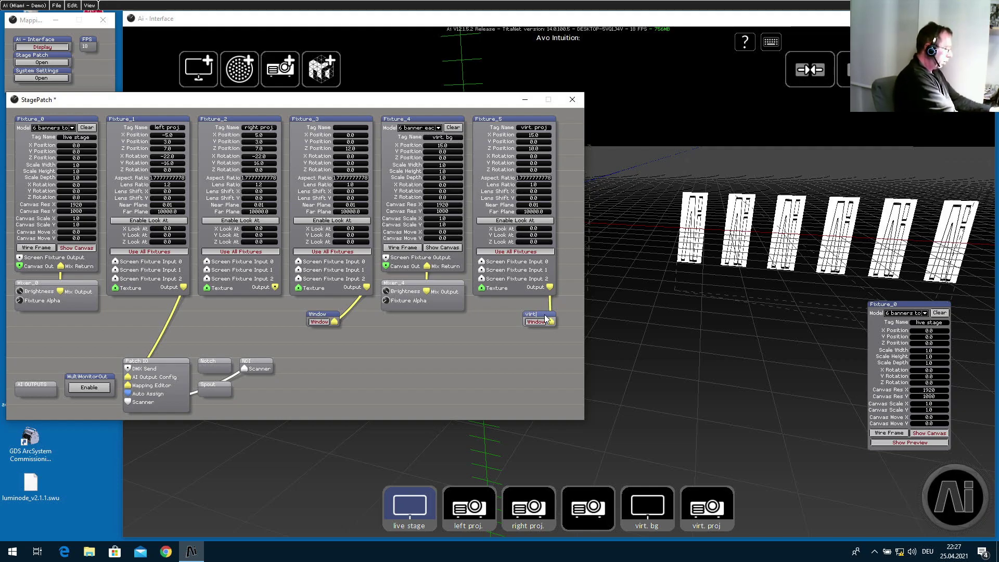
{"action": "type", "text": "virt. bg"}
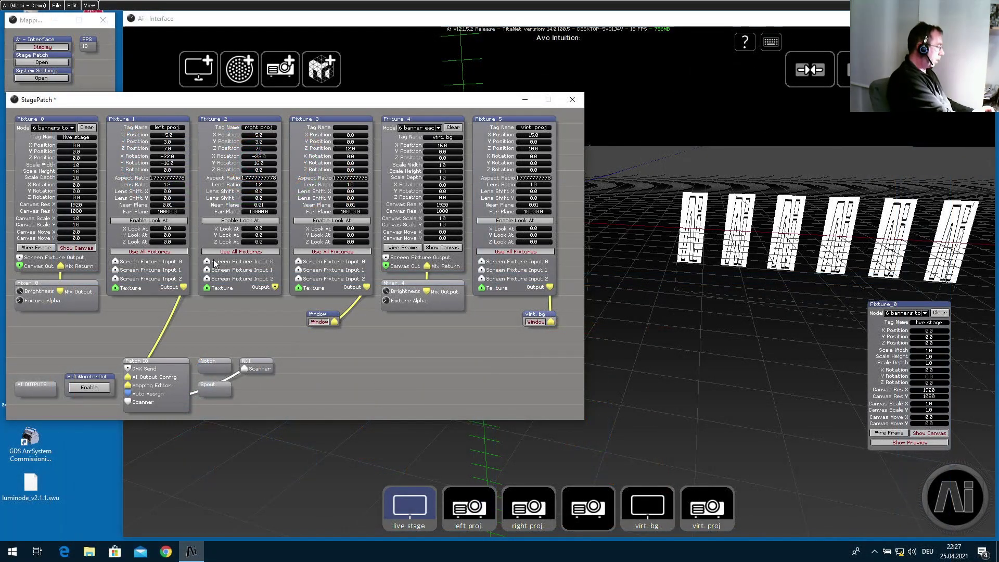
{"action": "left_click", "coordinate": [325, 316]}
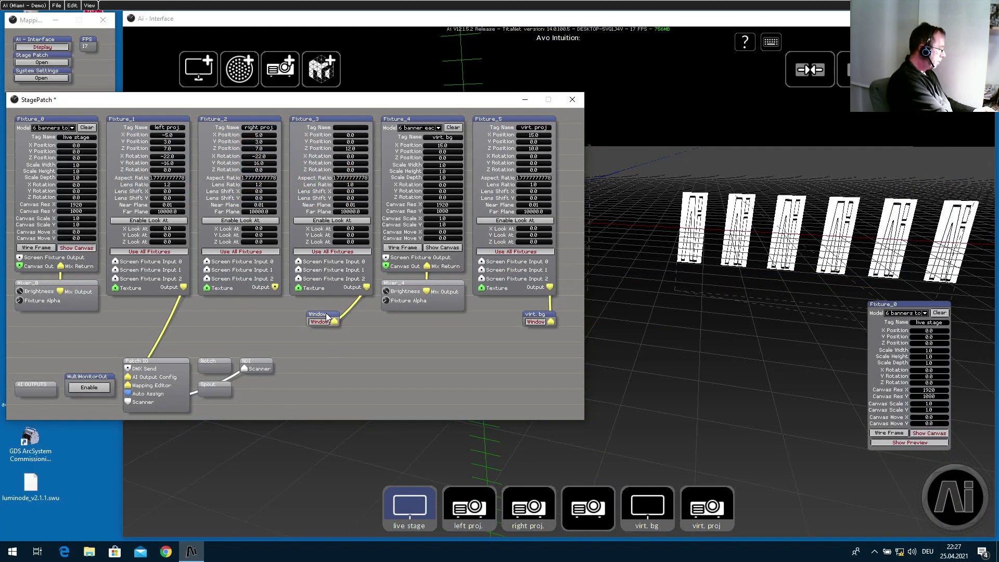
{"action": "key", "text": "BackSpace"}
{"action": "key", "text": "BackSpace"}
{"action": "key", "text": "BackSpace"}
{"action": "key", "text": "BackSpace"}
{"action": "key", "text": "BackSpace"}
{"action": "key", "text": "BackSpace"}
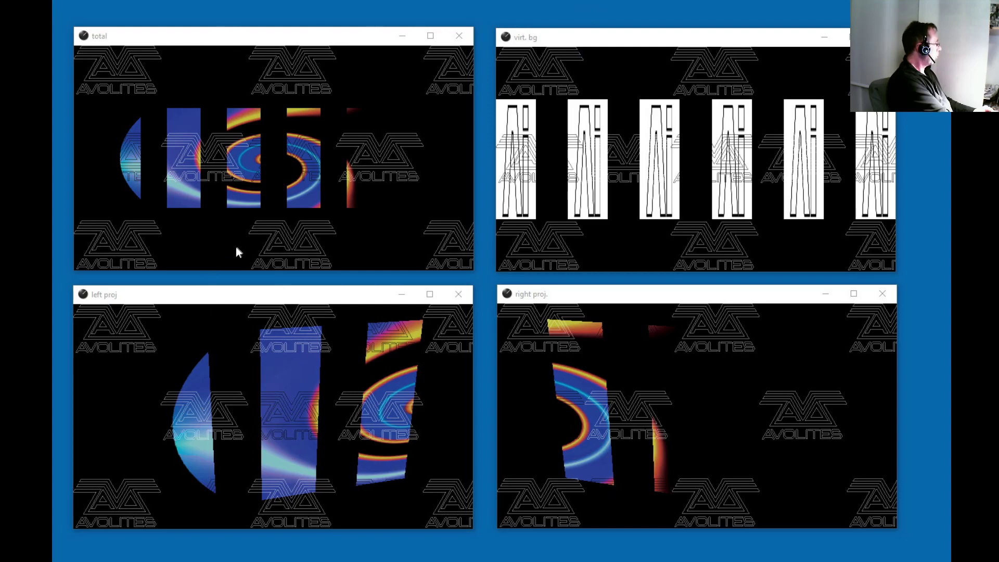
{"action": "left_click", "coordinate": [655, 296]}
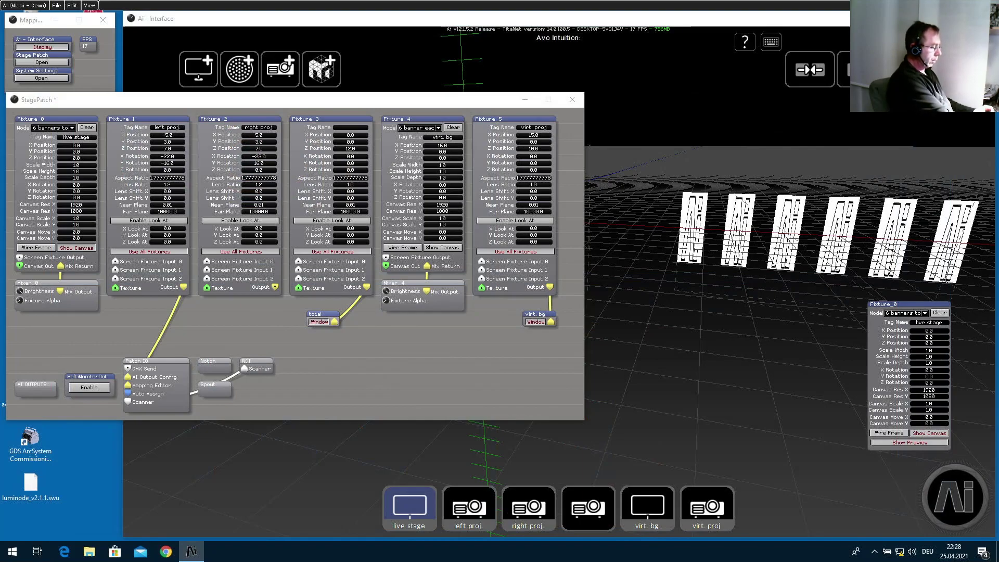
{"action": "left_click", "coordinate": [963, 499]}
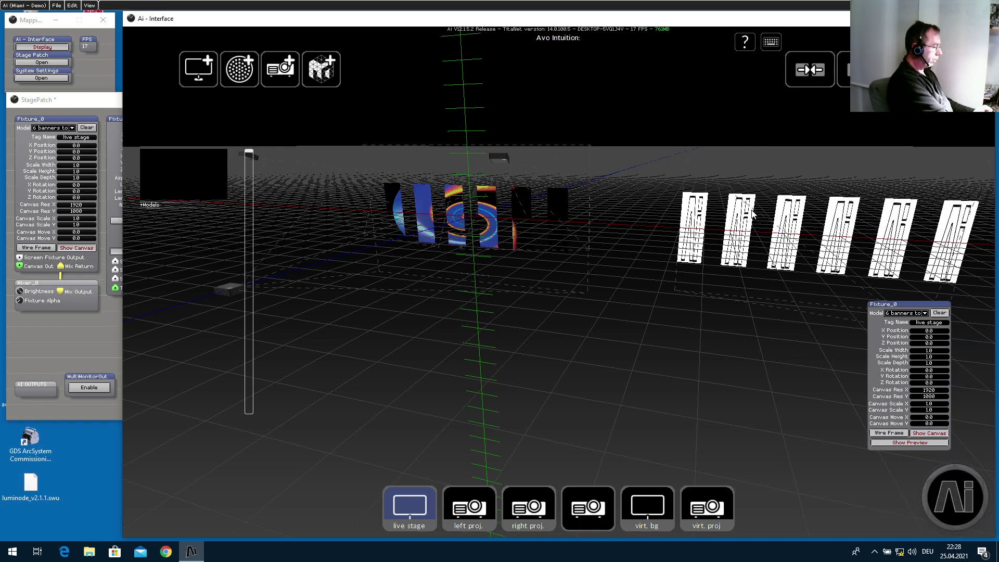
{"action": "left_click", "coordinate": [74, 330]}
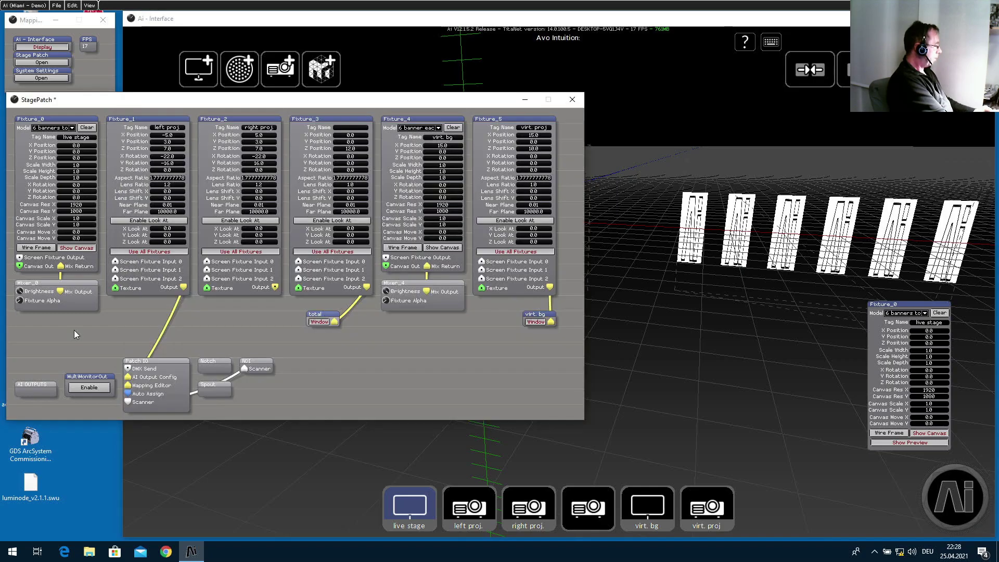
Insert an empty patch in the free area of the stage patch and open it
{"action": "right_click", "coordinate": [368, 344]}
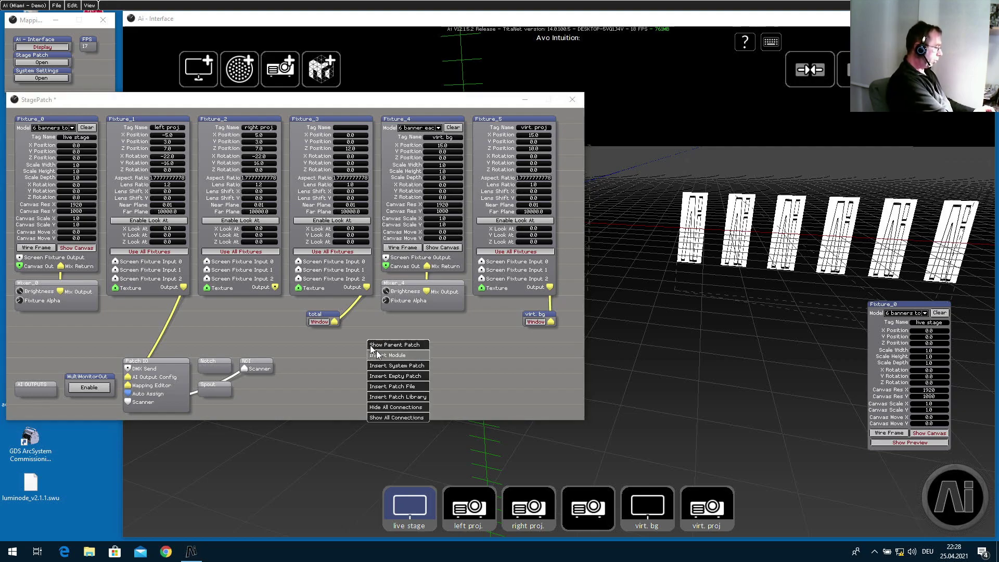
{"action": "left_click", "coordinate": [392, 377]}
{"action": "left_click", "coordinate": [389, 375]}
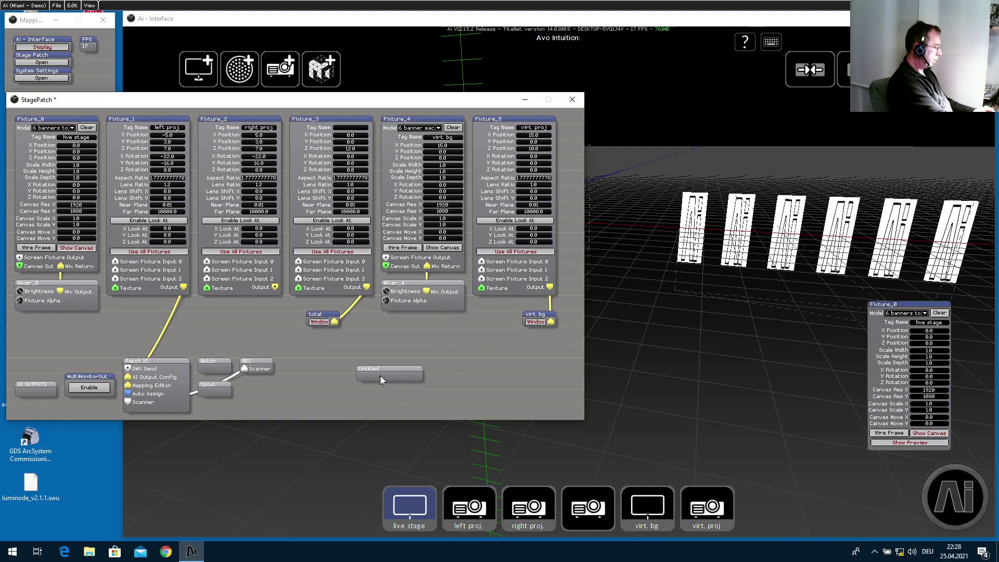
{"action": "double_click", "coordinate": [382, 375]}
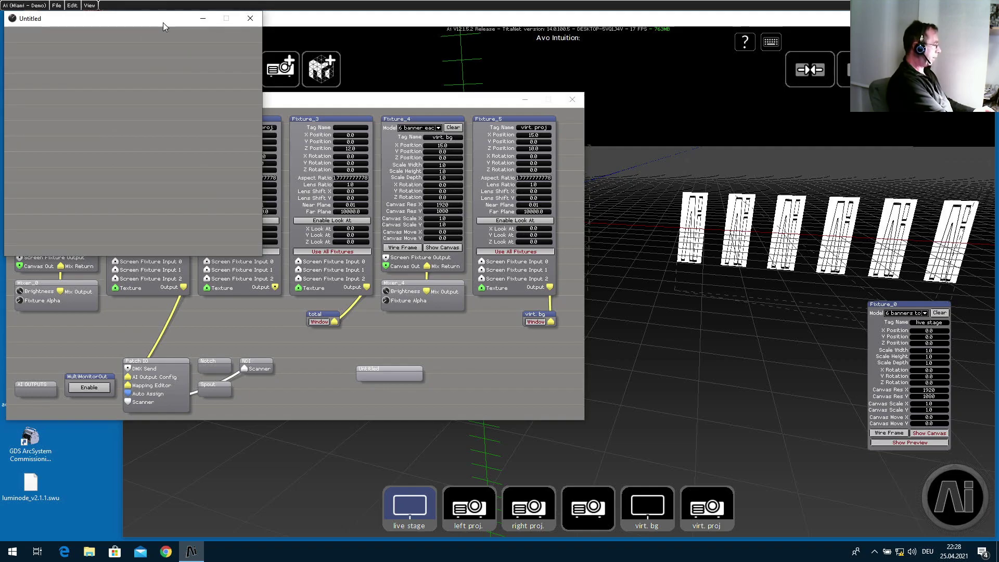
Insert a Render Reference module into the new empty patch
{"action": "right_click", "coordinate": [48, 89]}
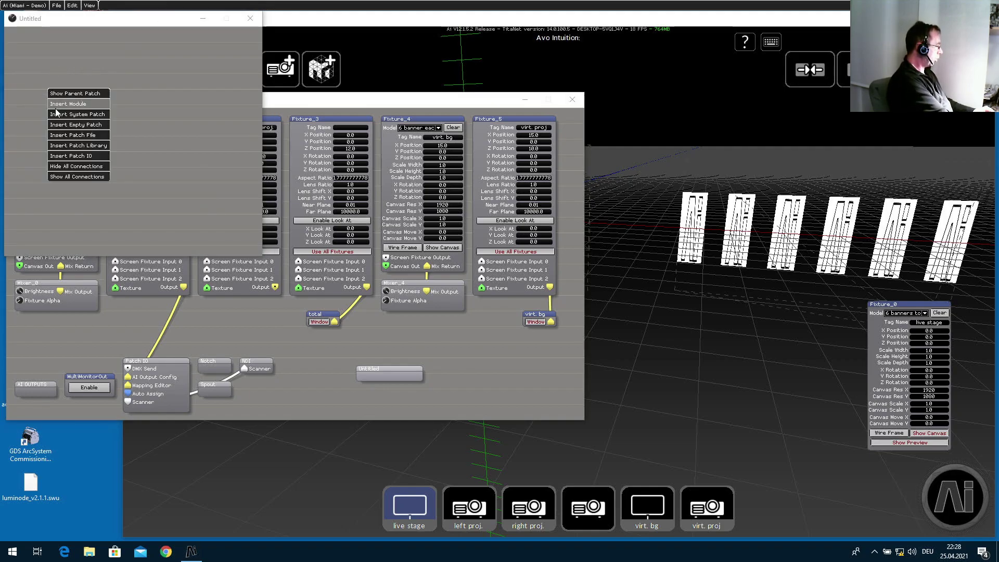
{"action": "left_click", "coordinate": [58, 106]}
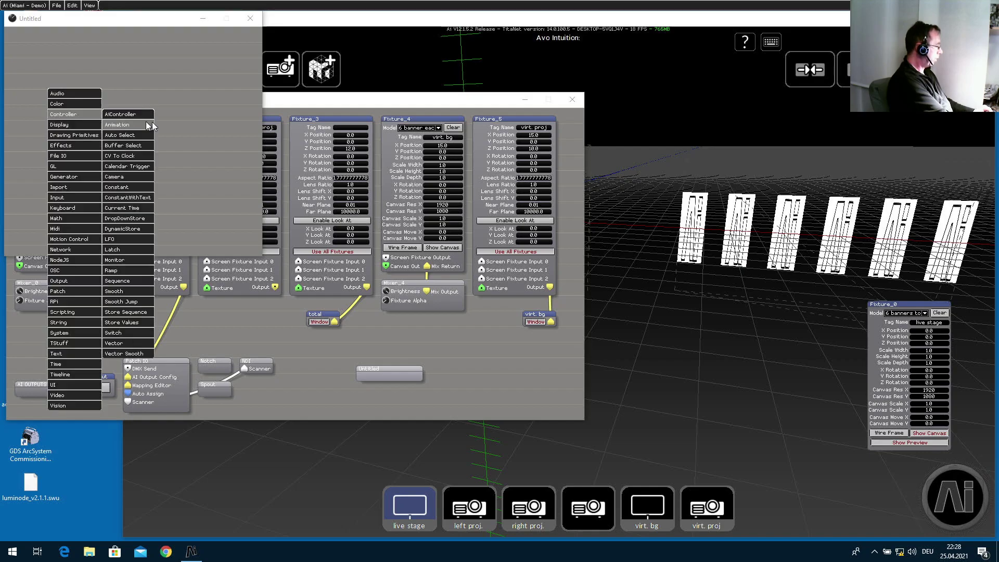
{"action": "mouse_move", "coordinate": [67, 187]}
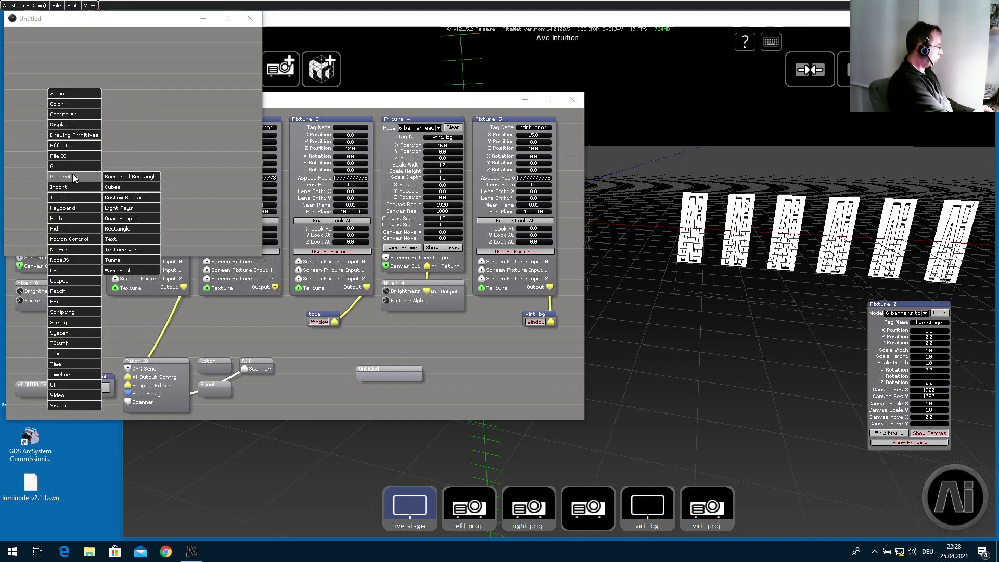
{"action": "mouse_move", "coordinate": [76, 166]}
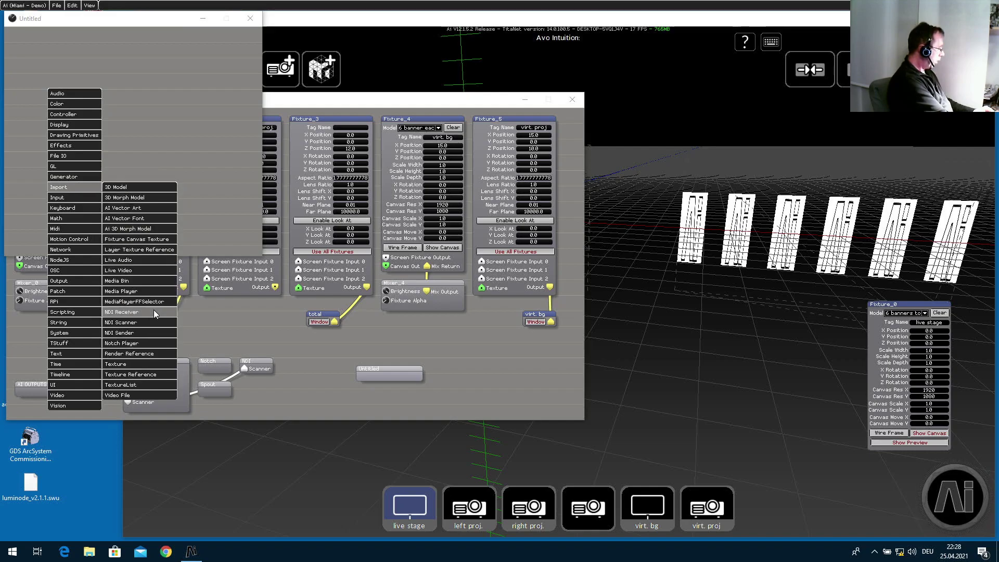
{"action": "left_click", "coordinate": [149, 355]}
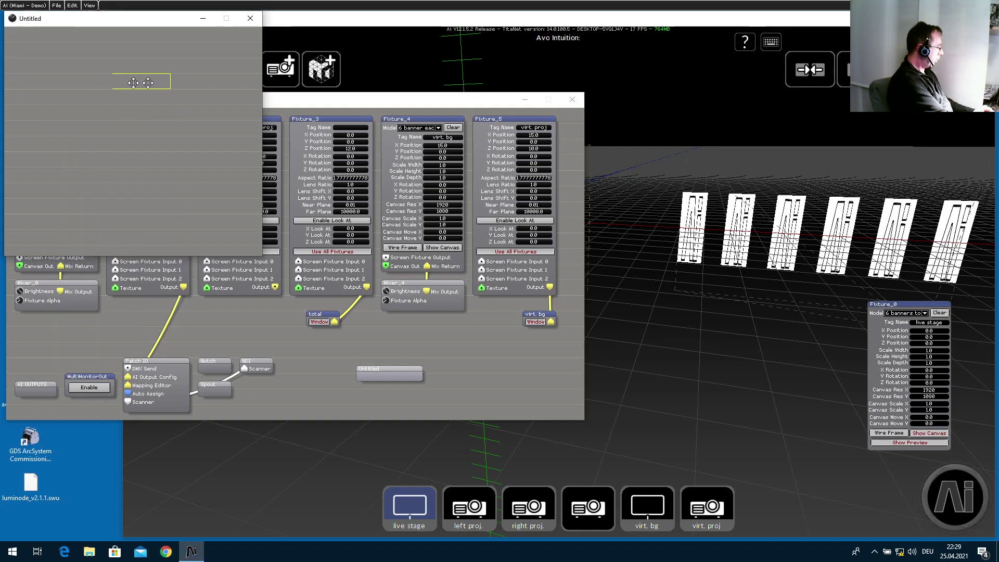
{"action": "left_click", "coordinate": [81, 123]}
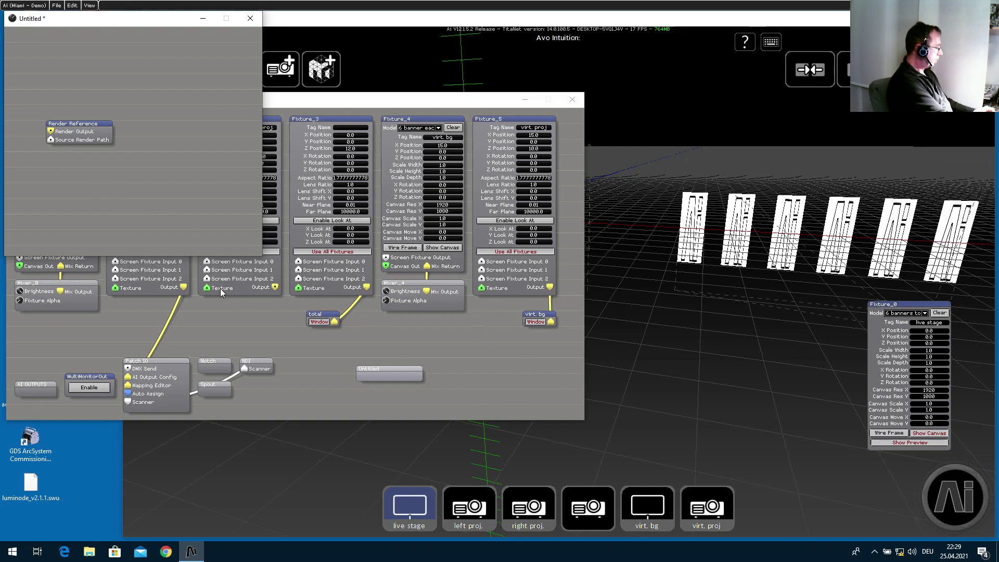
Insert a GL Window module below the Render Reference and connect the Render Output to it
{"action": "right_click", "coordinate": [100, 199]}
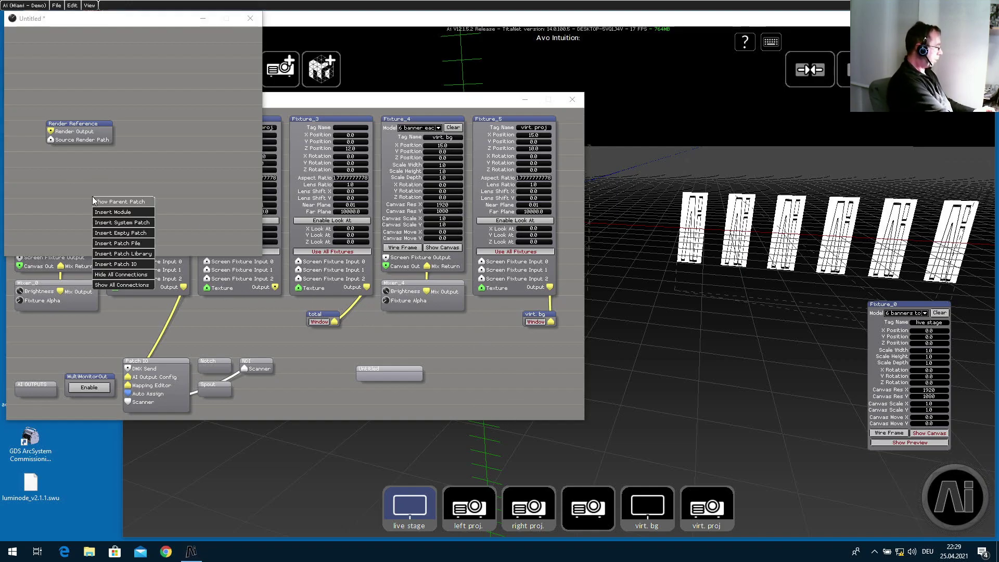
{"action": "left_click", "coordinate": [130, 212]}
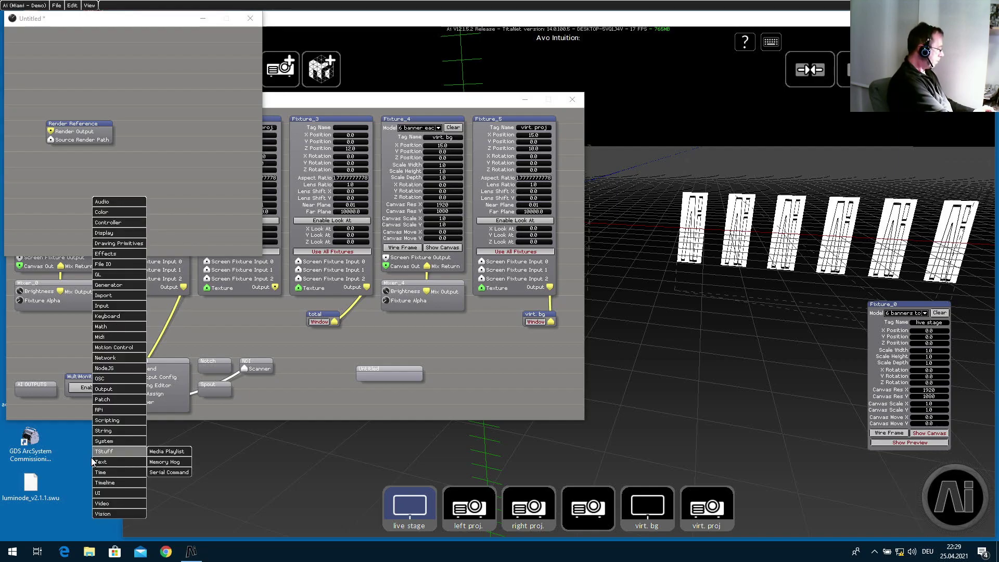
{"action": "mouse_move", "coordinate": [124, 255]}
{"action": "mouse_move", "coordinate": [122, 275]}
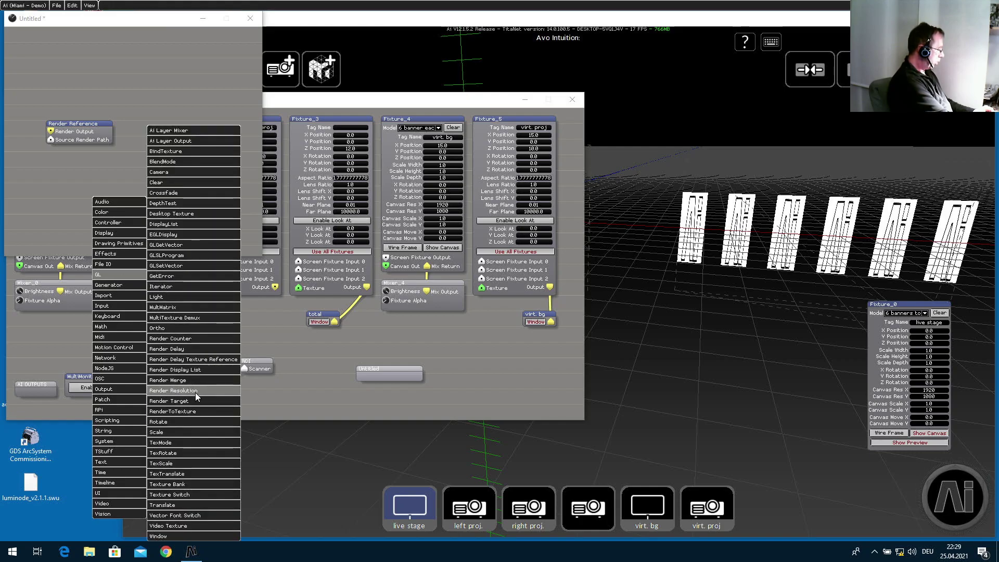
{"action": "left_click", "coordinate": [181, 537]}
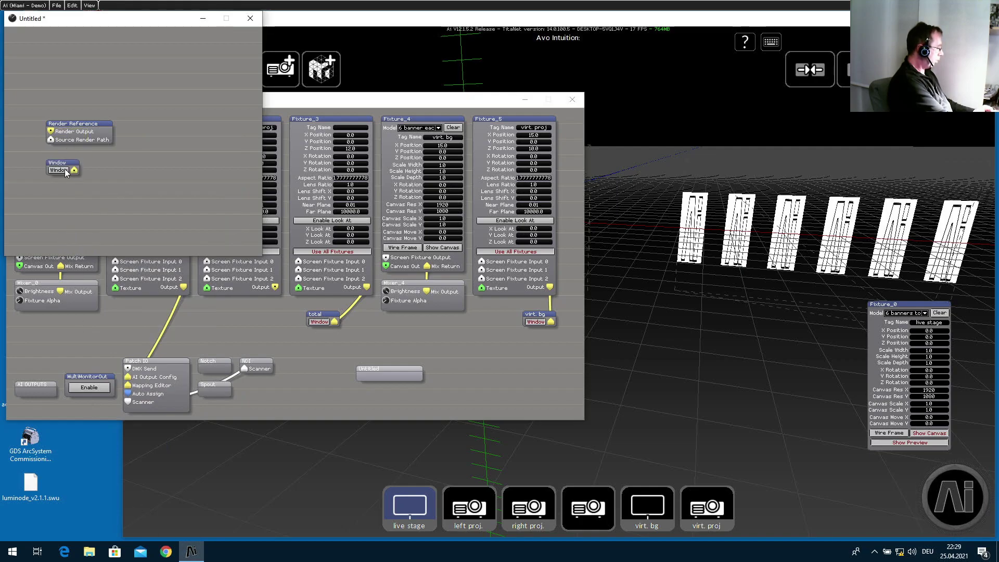
{"action": "left_click_drag", "start_coordinate": [51, 130], "coordinate": [75, 171]}
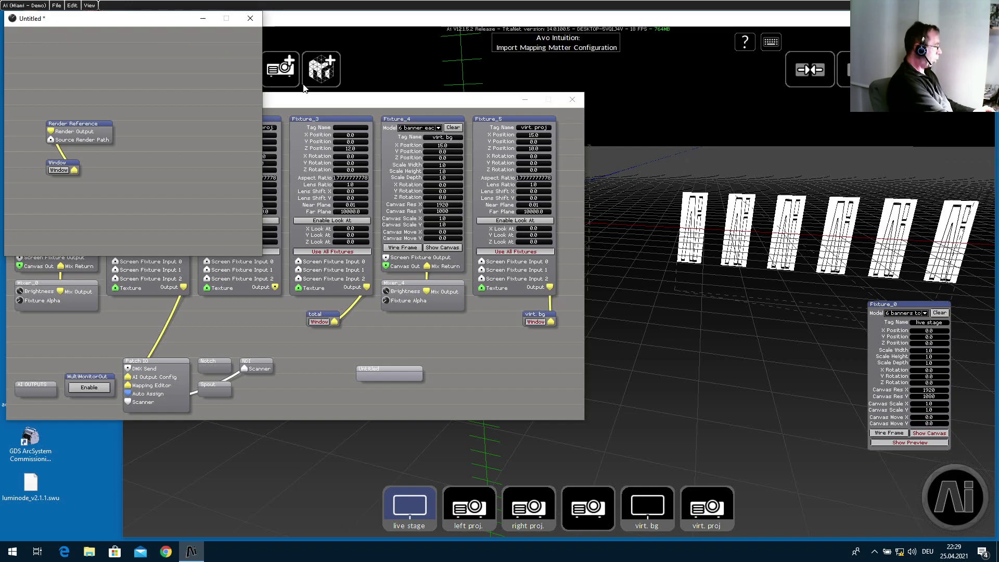
Move the stage patch clear of the untitled patch and insert a Notepad text module above the Render Reference
{"action": "left_click_drag", "start_coordinate": [311, 107], "coordinate": [578, 85]}
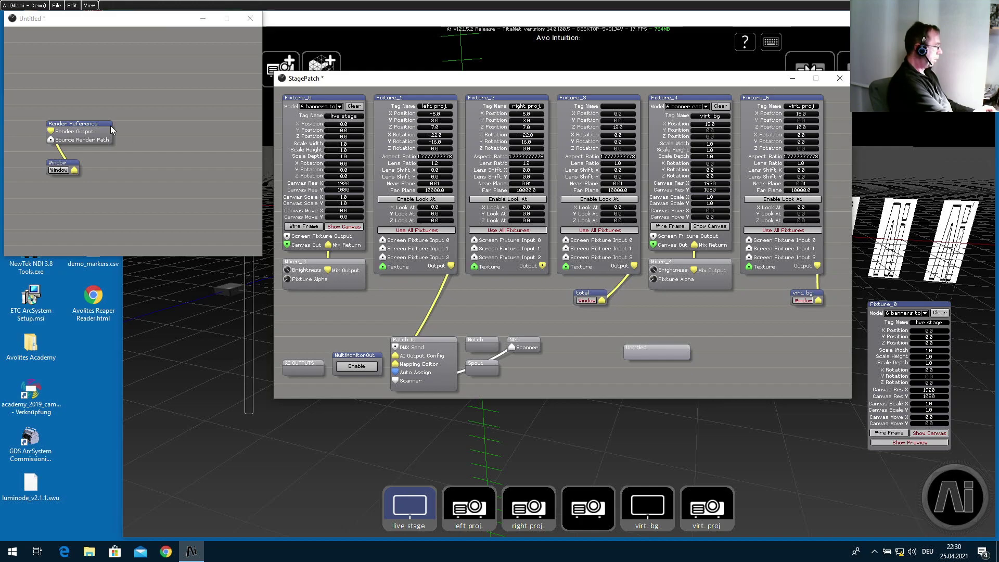
{"action": "right_click", "coordinate": [30, 62]}
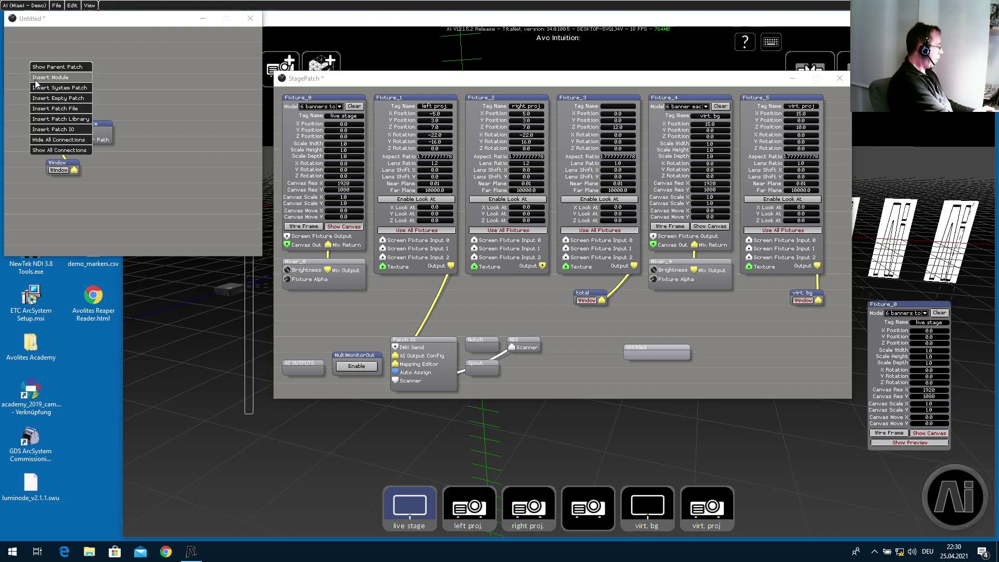
{"action": "left_click", "coordinate": [36, 82]}
{"action": "mouse_move", "coordinate": [36, 82]}
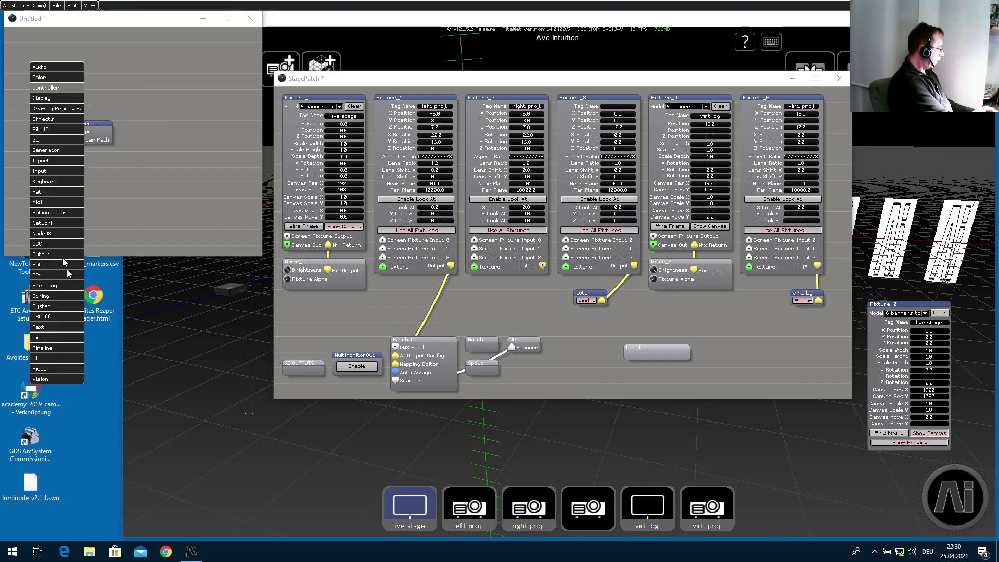
{"action": "mouse_move", "coordinate": [63, 319]}
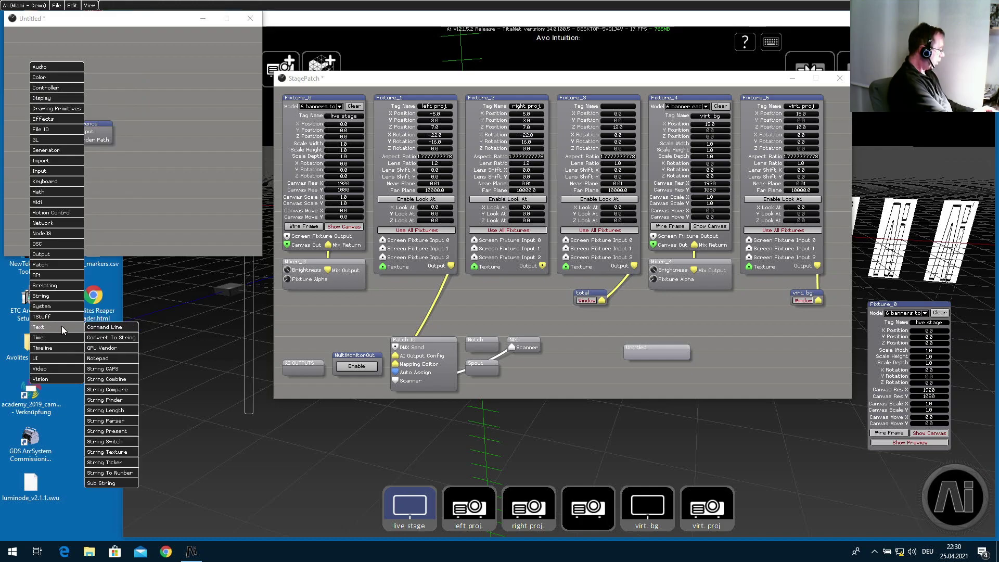
{"action": "left_click", "coordinate": [93, 359]}
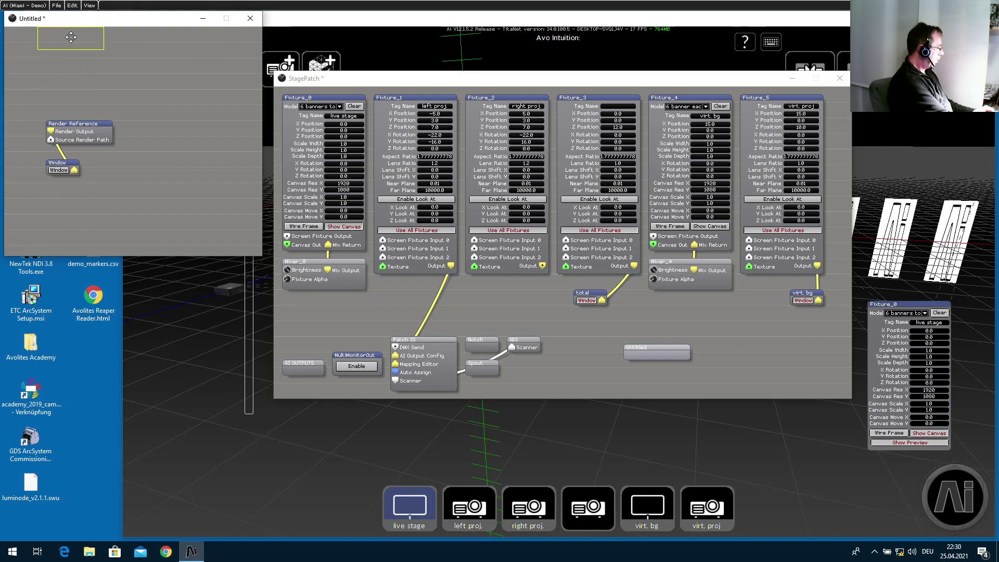
{"action": "left_click", "coordinate": [55, 55]}
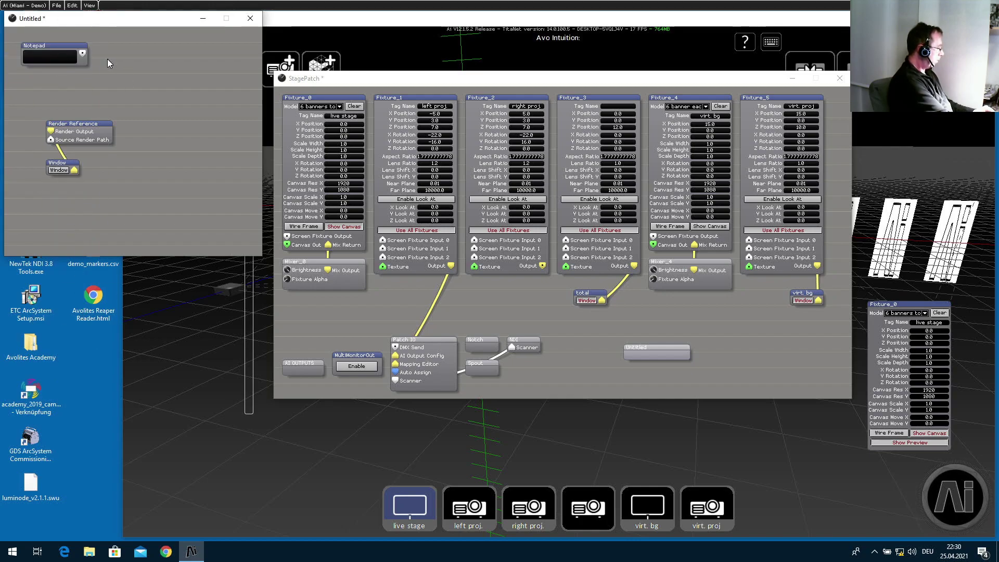
Widen the Notepad module to nearly the patch's width, moving its output to the far end and stretching its text field to match
{"action": "left_click_drag", "start_coordinate": [88, 54], "coordinate": [234, 88]}
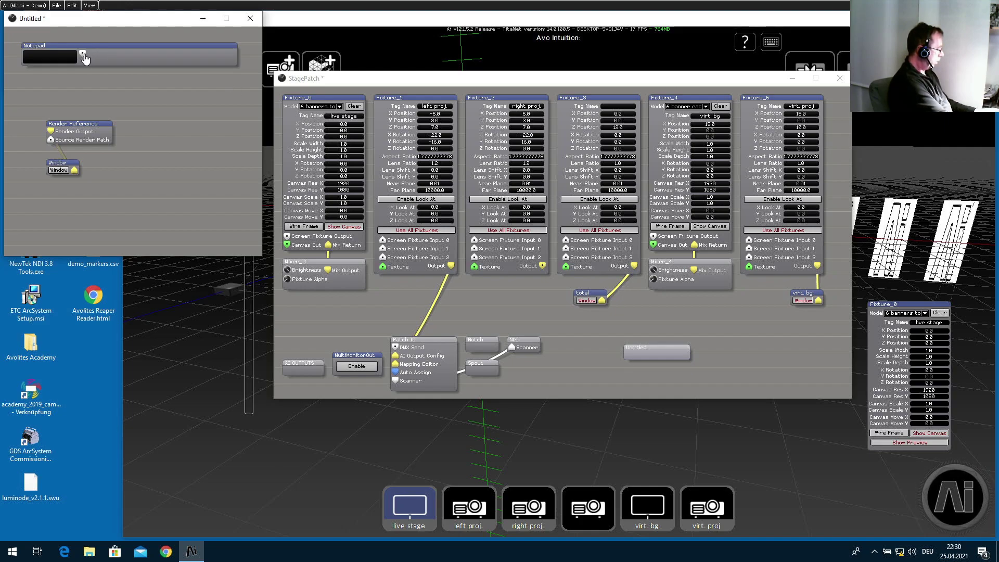
{"action": "left_click_drag", "start_coordinate": [85, 59], "coordinate": [235, 59]}
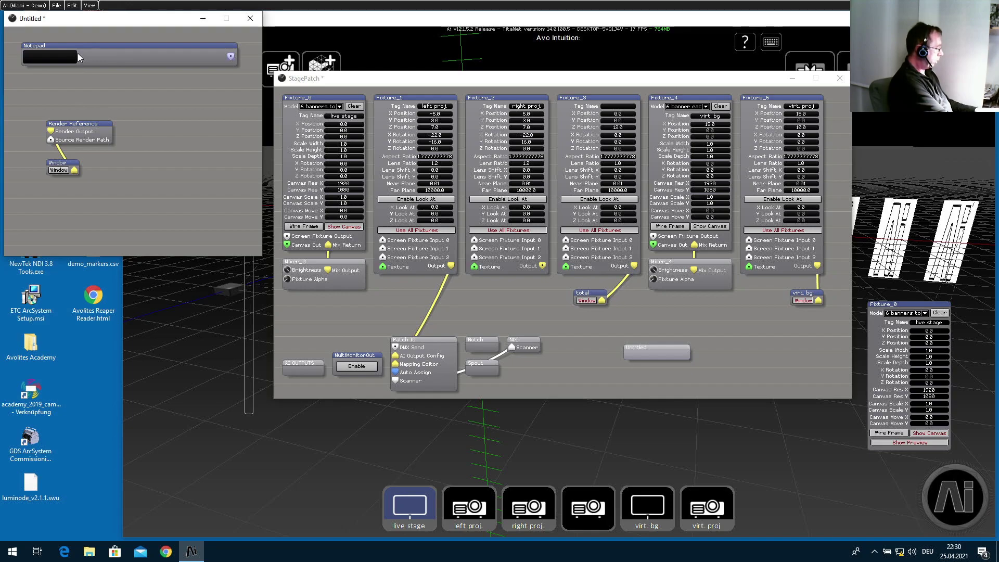
{"action": "left_click_drag", "start_coordinate": [77, 53], "coordinate": [221, 63]}
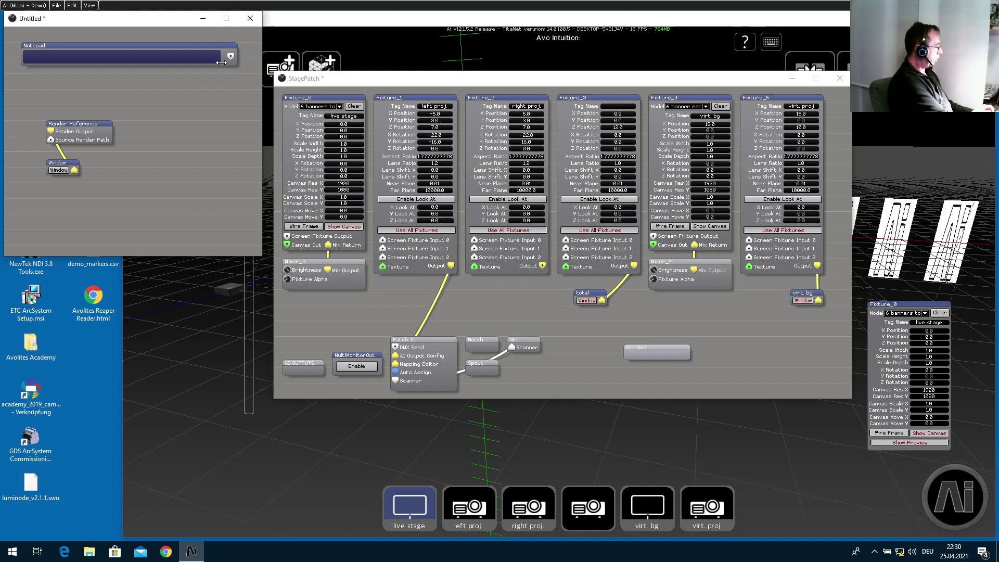
{"action": "left_click", "coordinate": [222, 98]}
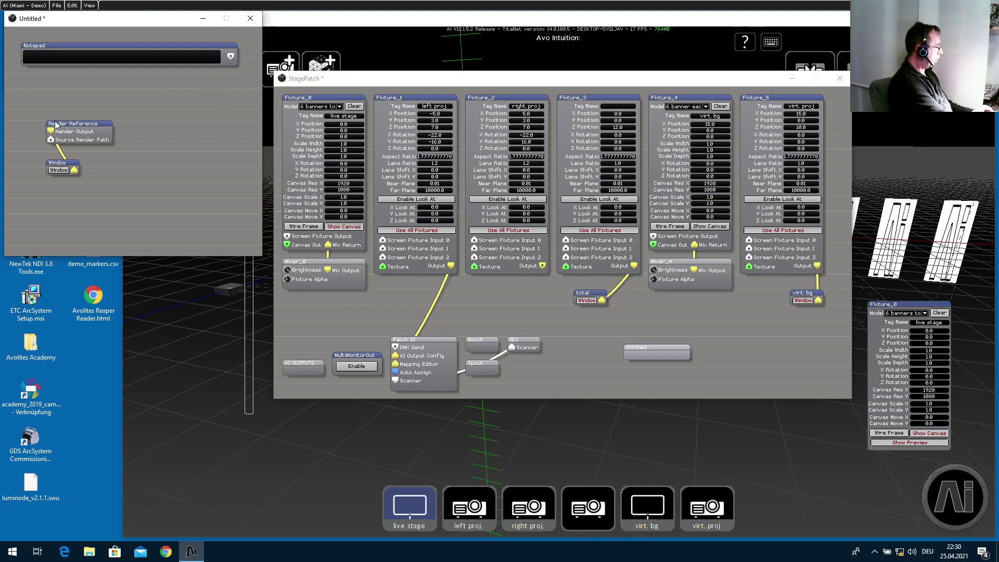
Connect the Source Render Path to the Notepad's output and enter the path /UI/StagePatch/Fixture_5 in the Notepad
{"action": "left_click_drag", "start_coordinate": [52, 141], "coordinate": [230, 56]}
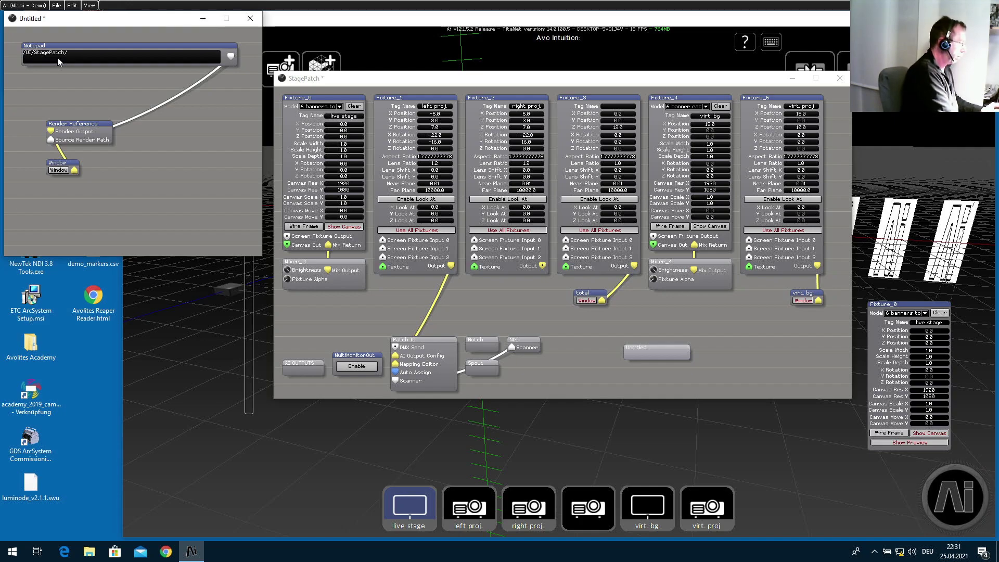
{"action": "type", "text": "Fi"}
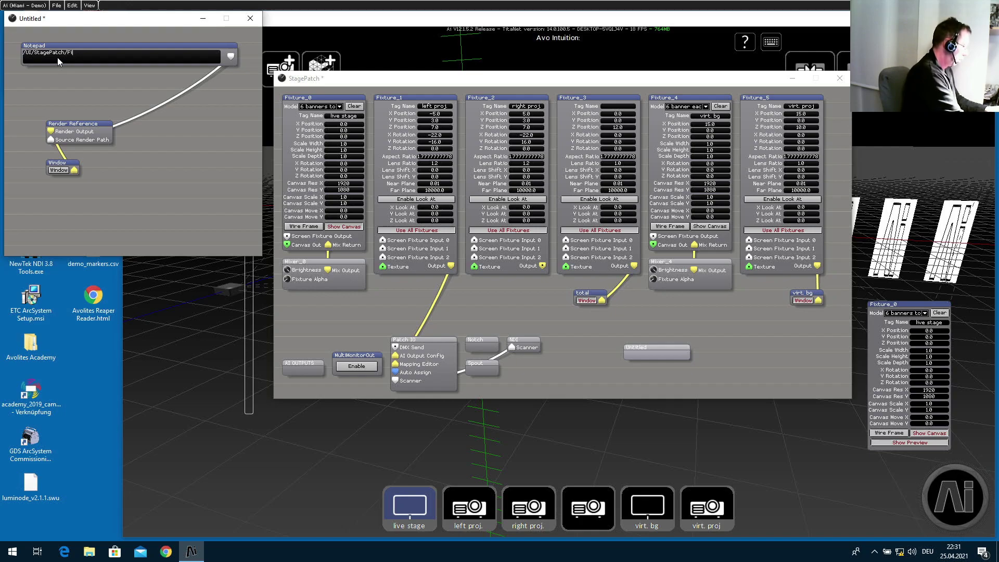
{"action": "type", "text": "xture_5"}
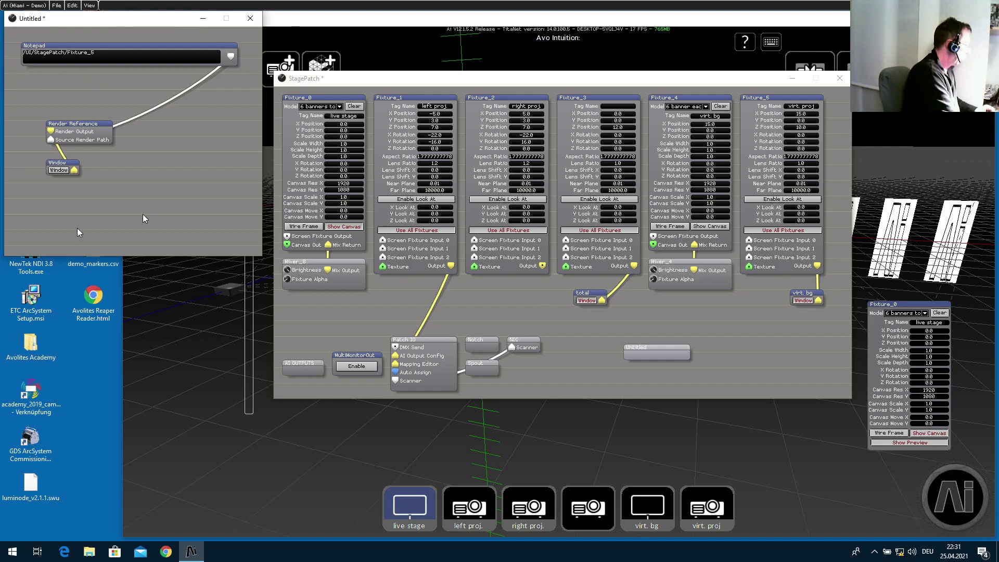
Open the Window module's output, widen it to check the whole referenced projector image, and close it
{"action": "left_click", "coordinate": [57, 173]}
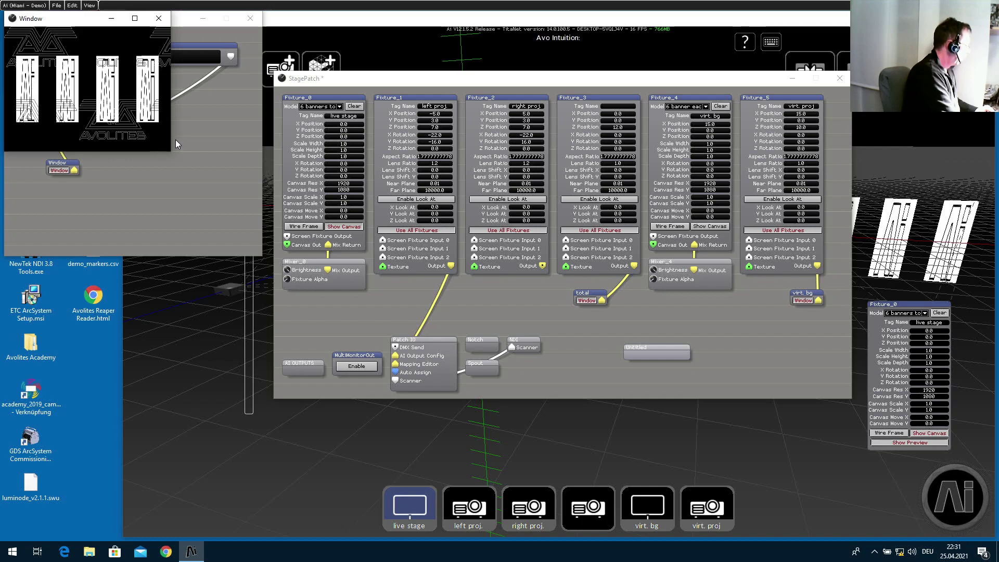
{"action": "left_click_drag", "start_coordinate": [172, 140], "coordinate": [398, 180]}
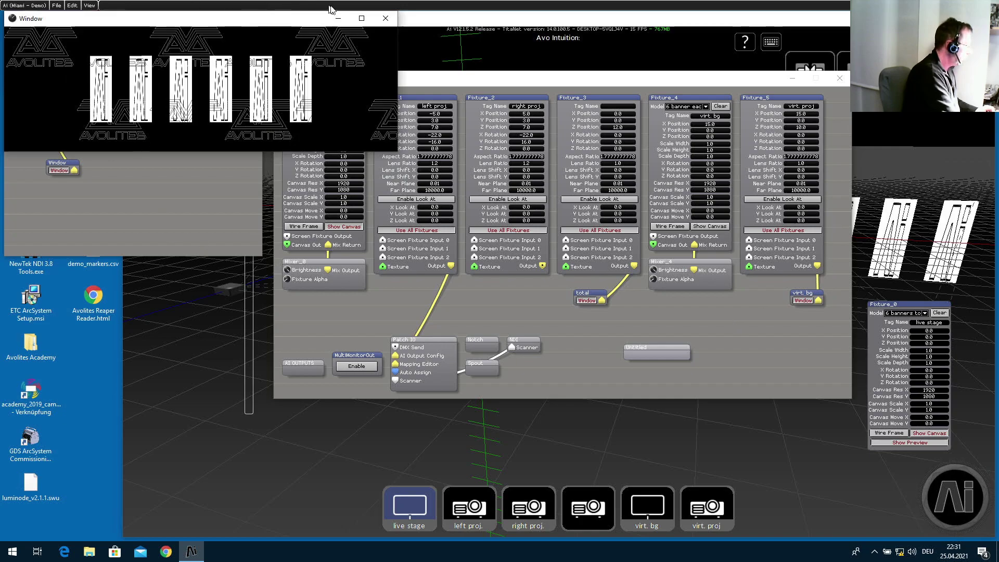
{"action": "left_click", "coordinate": [385, 18]}
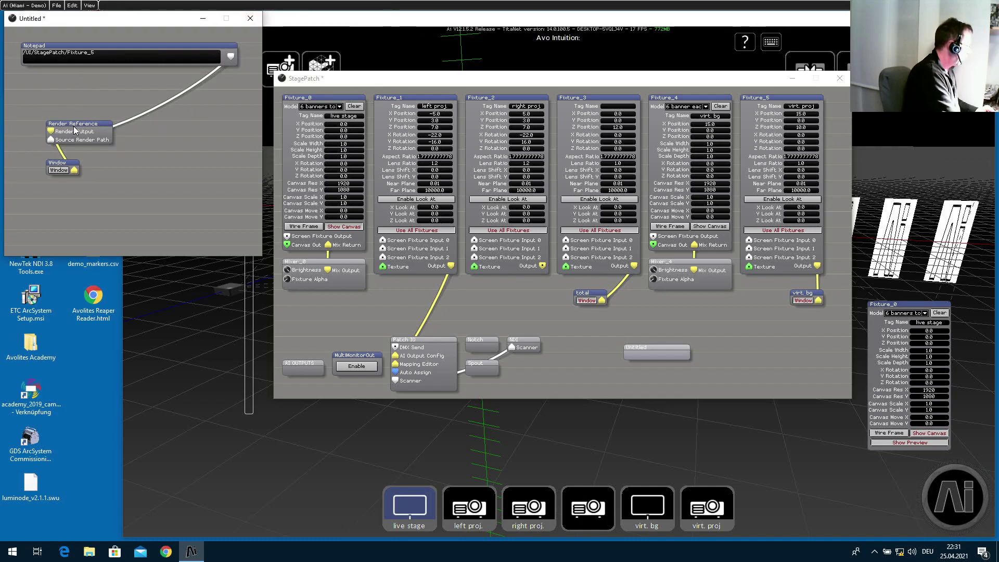
Move the Render Reference and Window modules up towards the Notepad, and connect the Render Output to a newly inserted GL Clear module
{"action": "left_click_drag", "start_coordinate": [78, 124], "coordinate": [97, 76]}
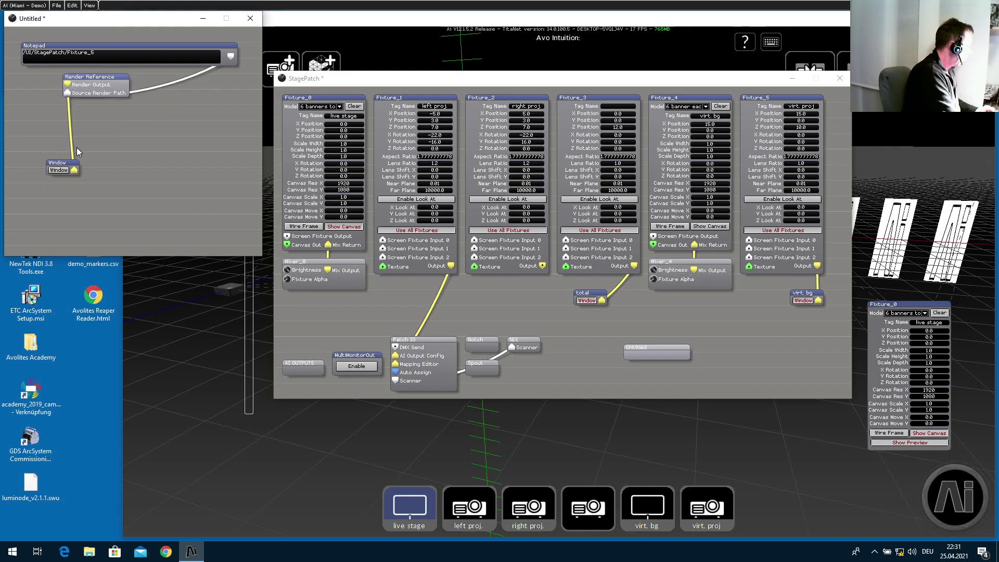
{"action": "left_click_drag", "start_coordinate": [64, 163], "coordinate": [43, 117]}
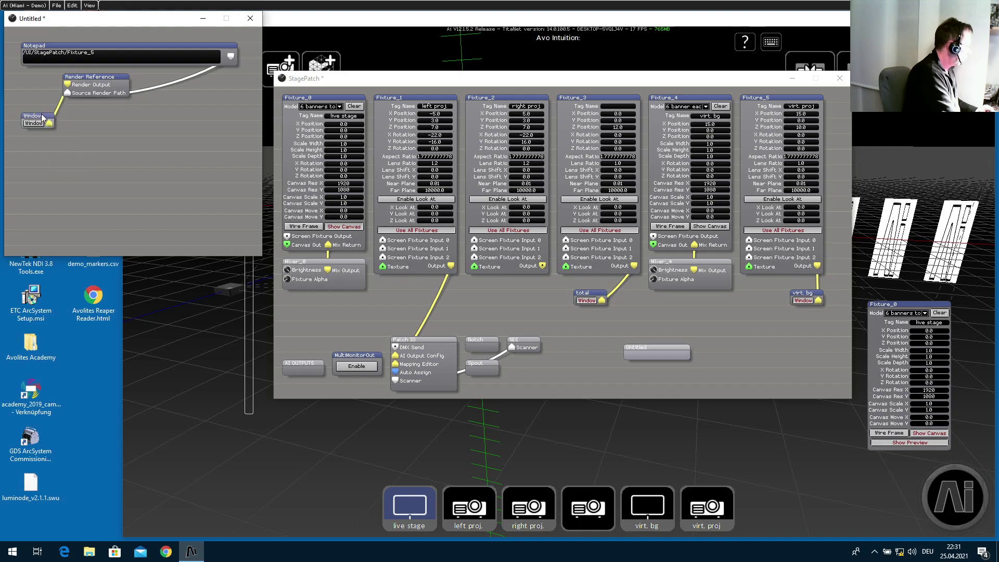
{"action": "right_click", "coordinate": [158, 164]}
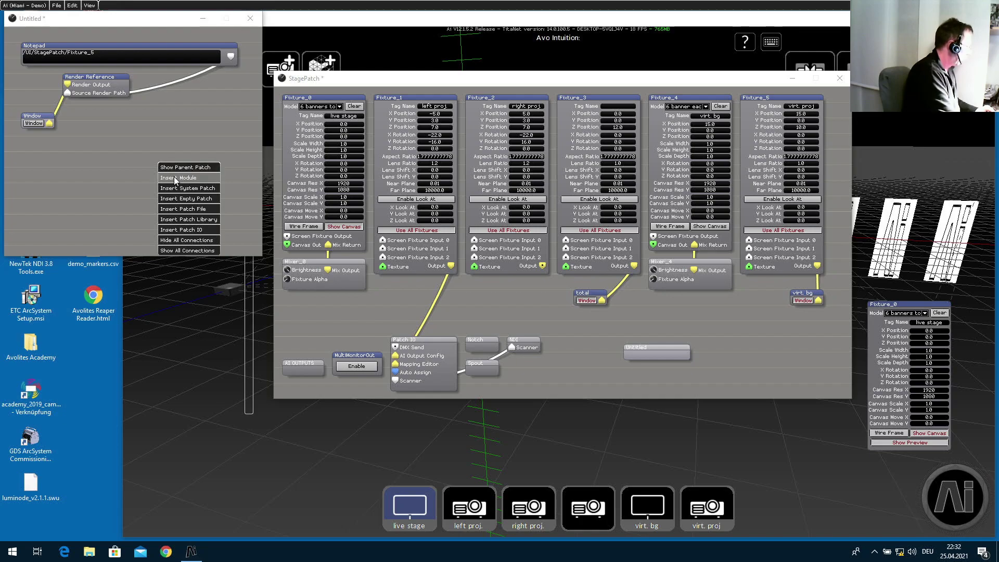
{"action": "left_click", "coordinate": [176, 180]}
{"action": "mouse_move", "coordinate": [176, 180]}
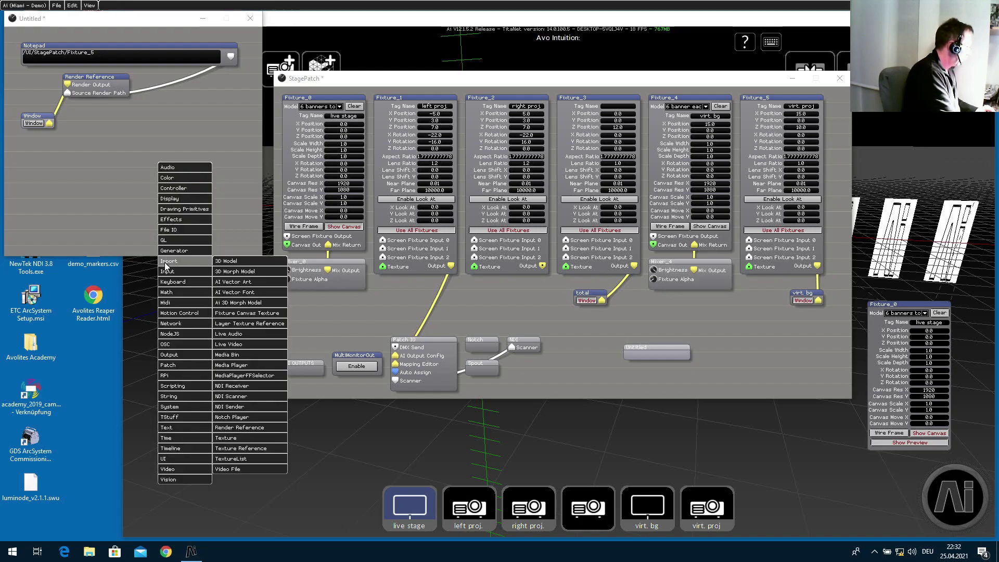
{"action": "mouse_move", "coordinate": [195, 239]}
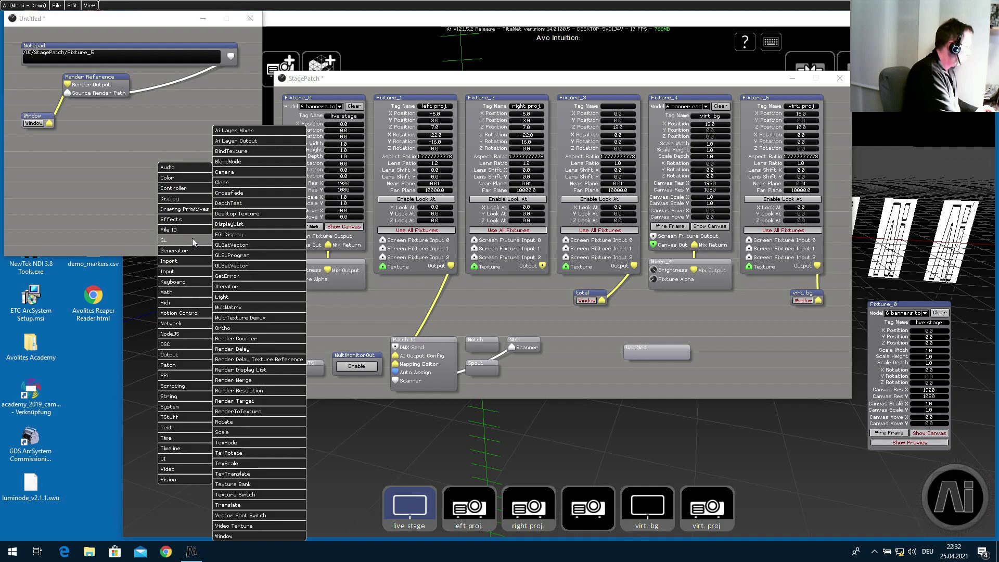
{"action": "left_click", "coordinate": [227, 188]}
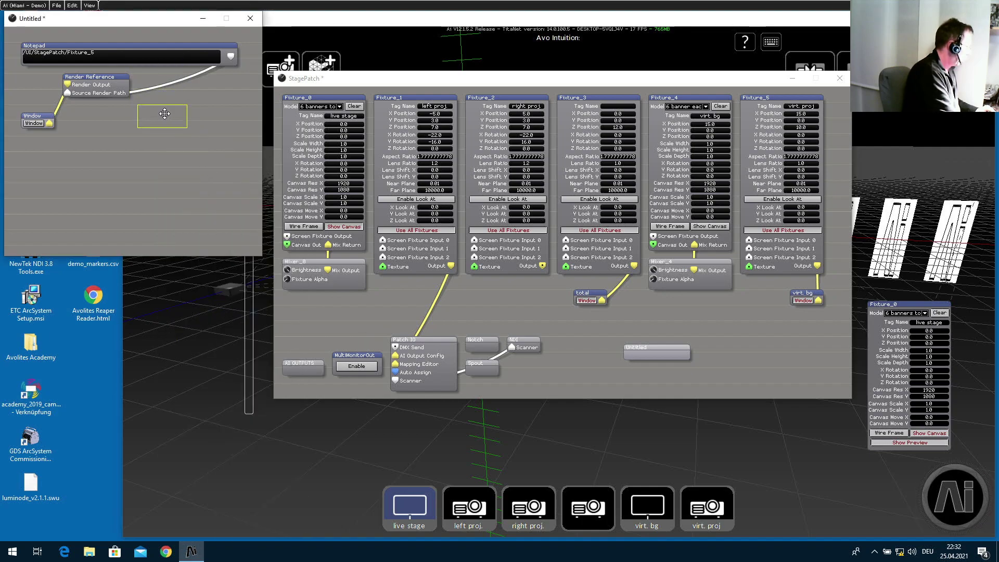
{"action": "left_click", "coordinate": [176, 110]}
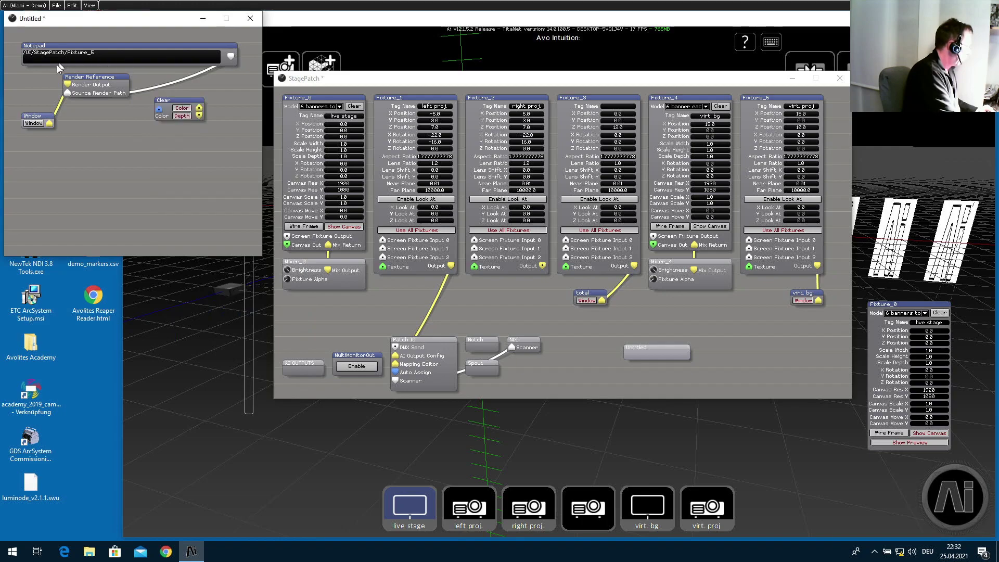
{"action": "left_click_drag", "start_coordinate": [68, 84], "coordinate": [200, 111]}
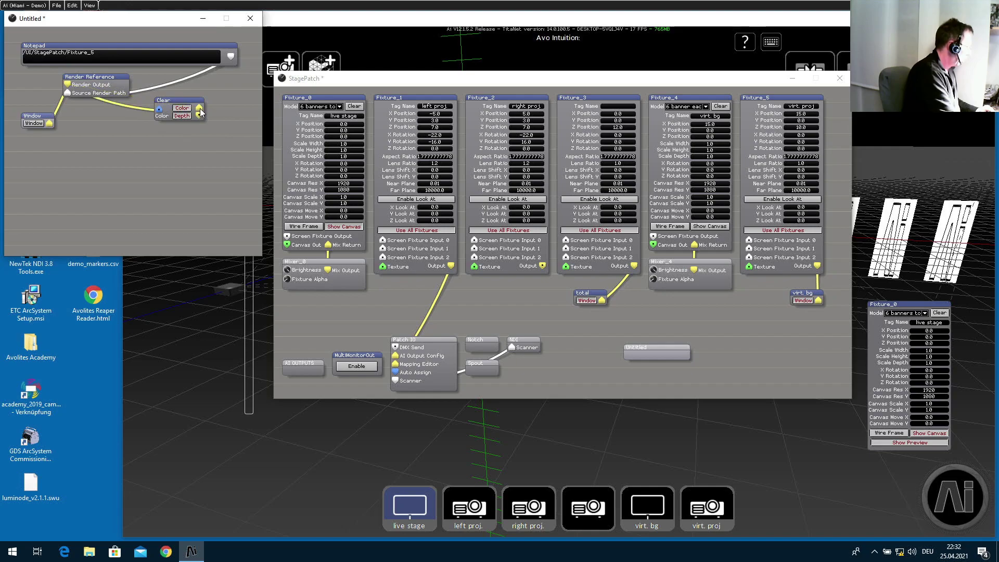
Insert a GL RenderToTexture module below Clear, connect Clear's output to its input, and set its size to 1920 × 1080
{"action": "right_click", "coordinate": [179, 137]}
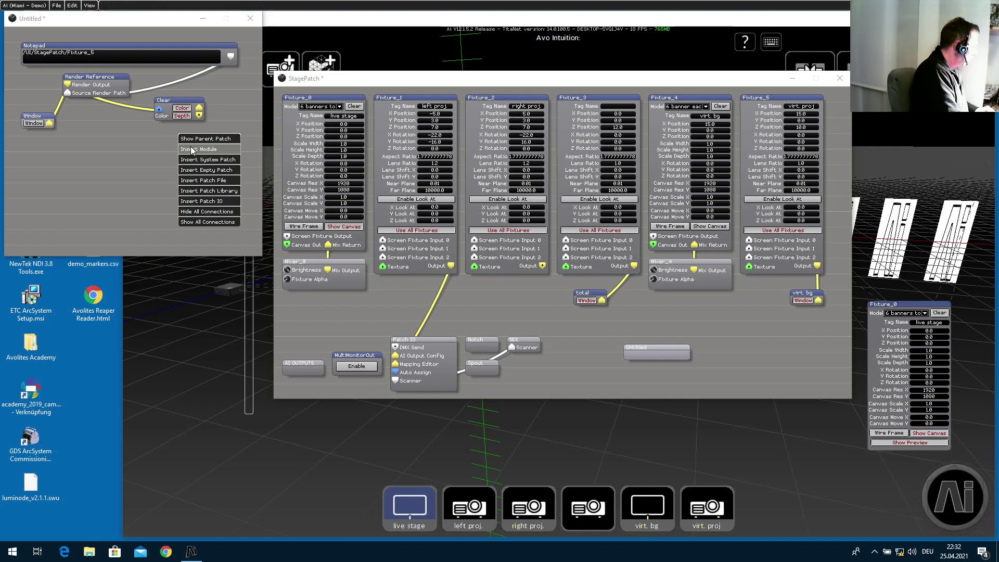
{"action": "left_click", "coordinate": [198, 149]}
{"action": "mouse_move", "coordinate": [190, 212]}
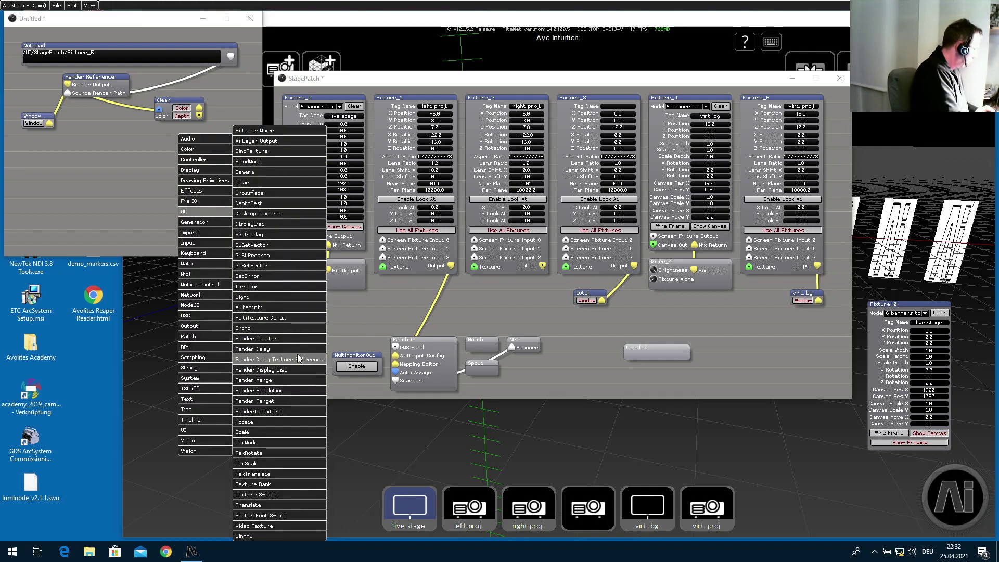
{"action": "left_click", "coordinate": [278, 412]}
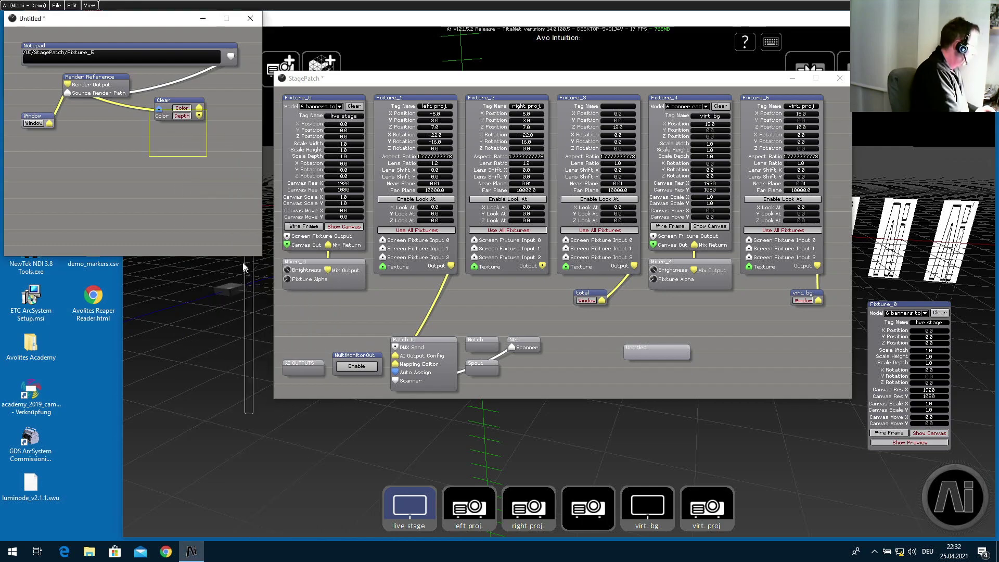
{"action": "left_click", "coordinate": [181, 151]}
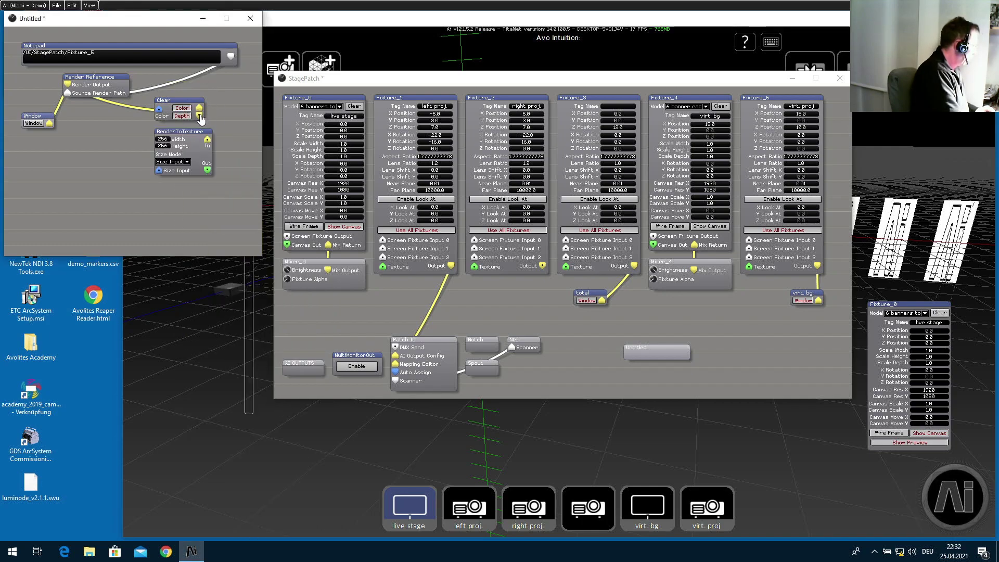
{"action": "left_click_drag", "start_coordinate": [198, 115], "coordinate": [210, 150]}
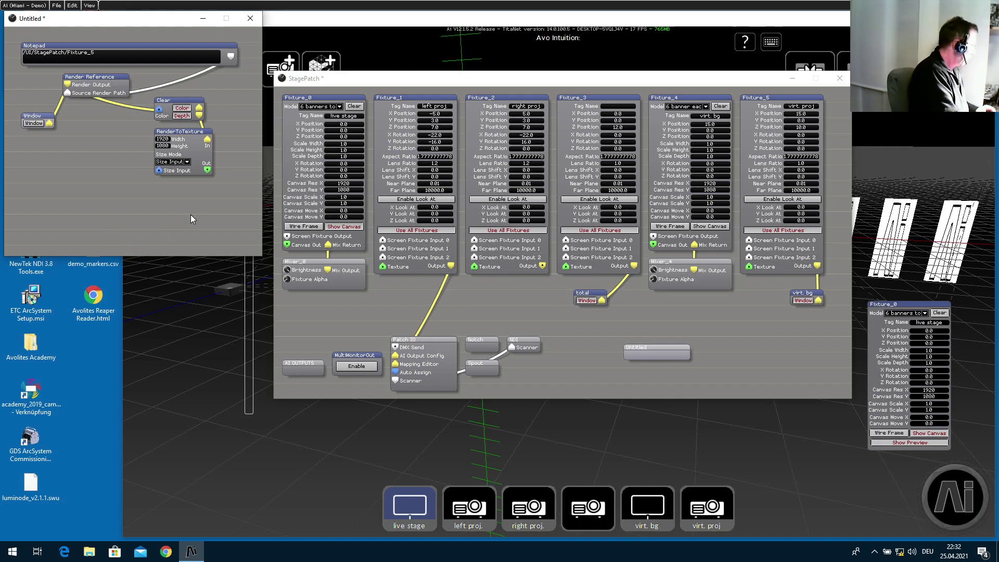
Insert a Patch IO module below RenderToTexture and connect the texture output to it
{"action": "right_click", "coordinate": [146, 219]}
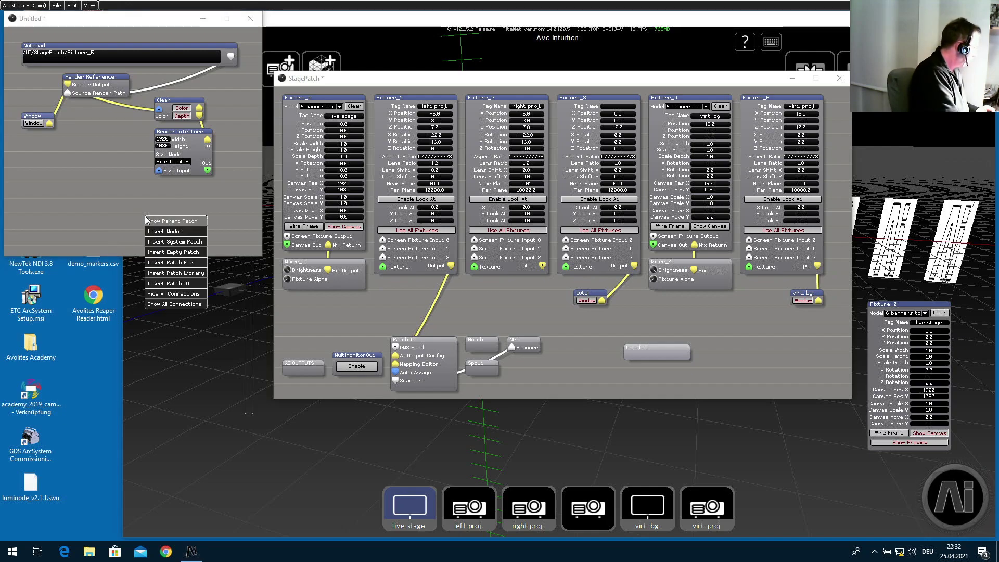
{"action": "left_click", "coordinate": [183, 283]}
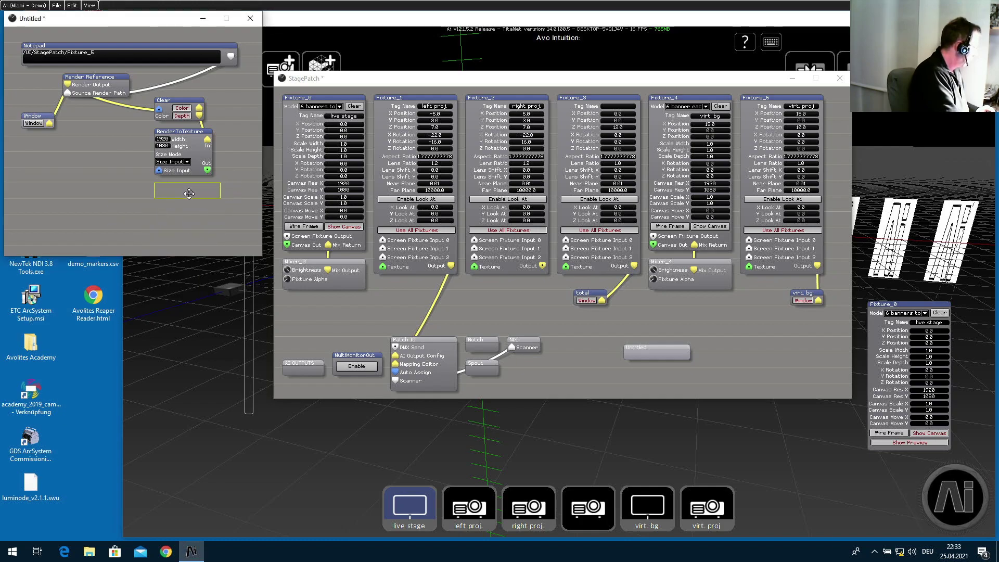
{"action": "left_click", "coordinate": [180, 195]}
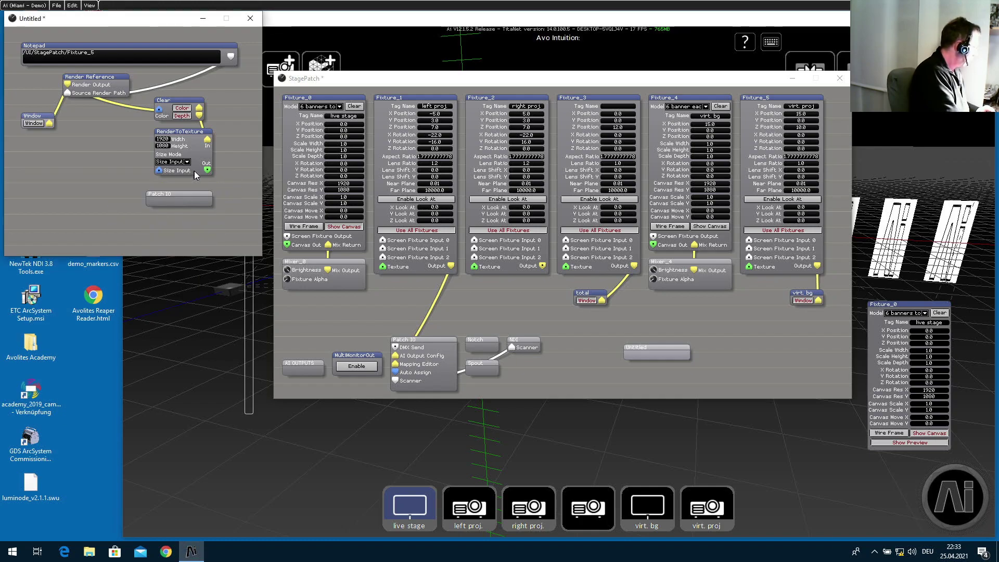
{"action": "left_click_drag", "start_coordinate": [208, 172], "coordinate": [198, 207]}
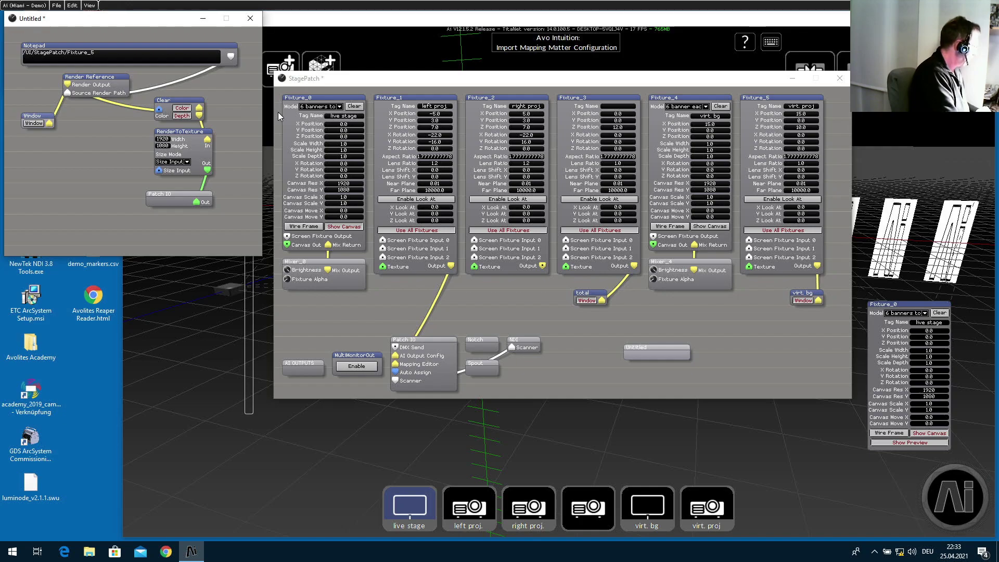
Save the patch as ref_fix_5 in the Patches folder and close its window
{"action": "left_click", "coordinate": [57, 6]}
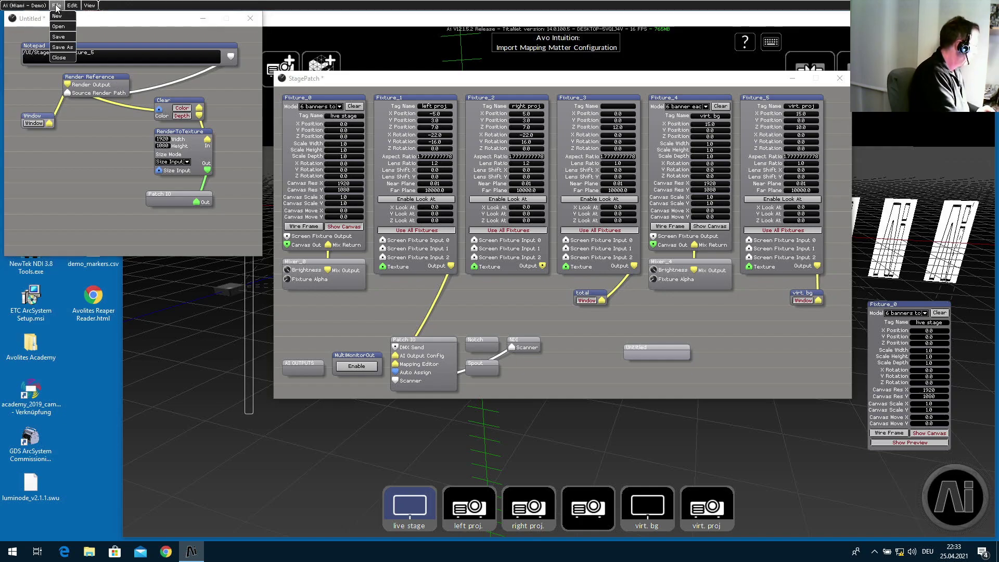
{"action": "left_click", "coordinate": [64, 46]}
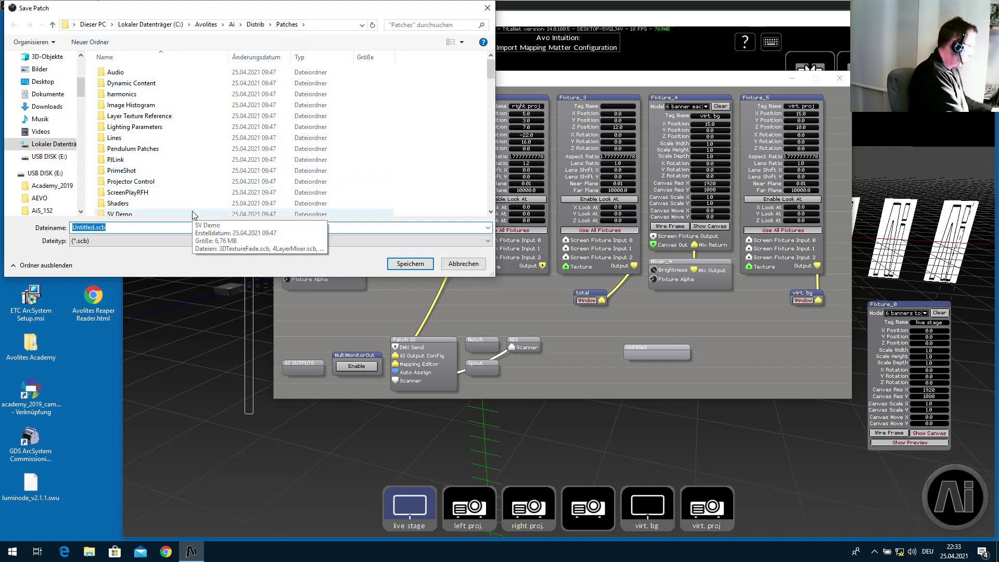
{"action": "type", "text": "ref_"}
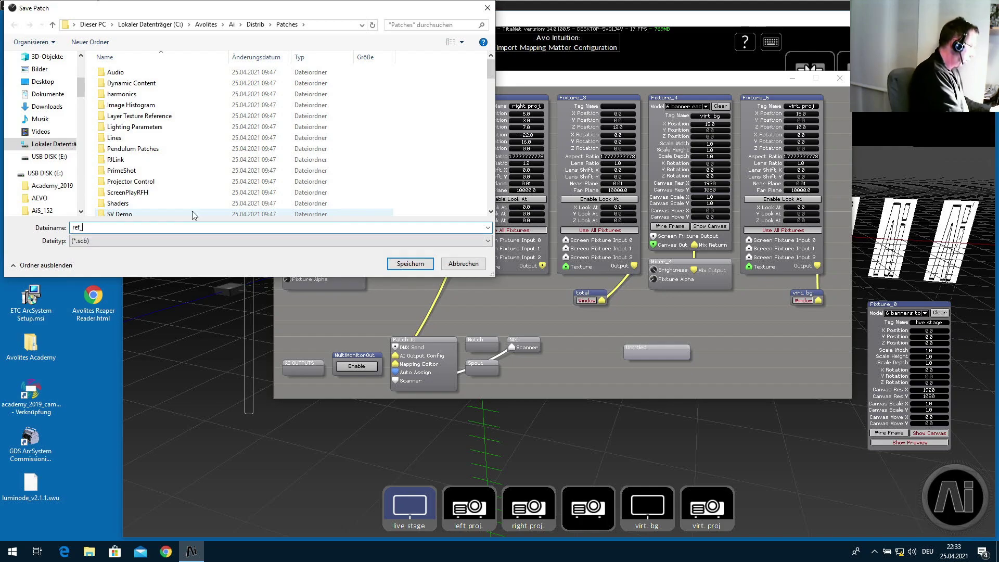
{"action": "type", "text": "fix_5"}
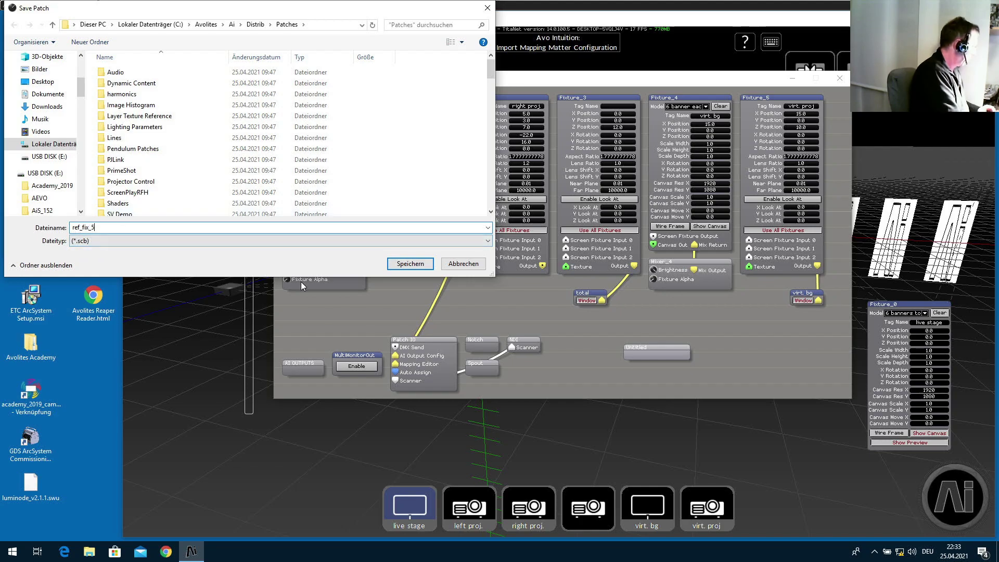
{"action": "left_click", "coordinate": [411, 264]}
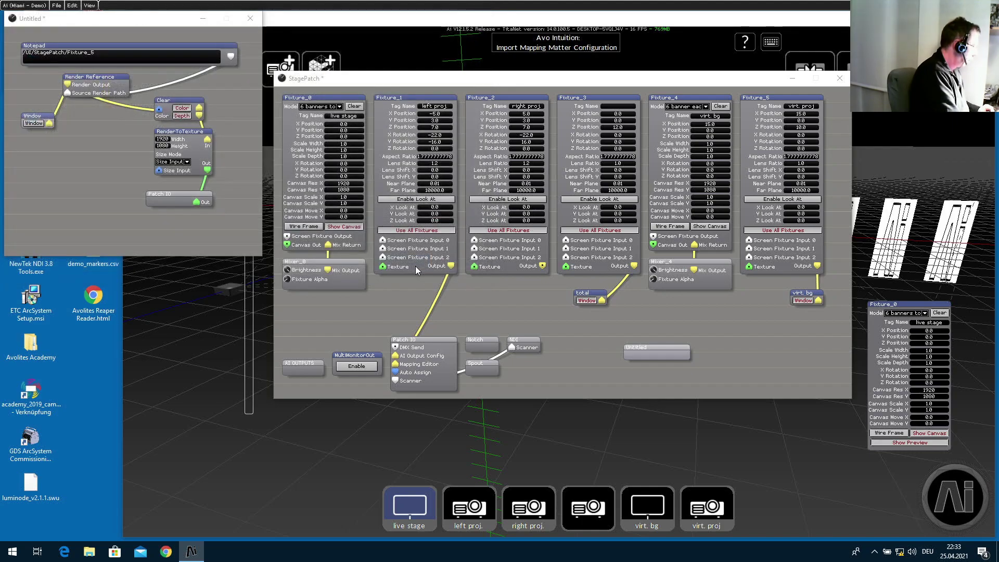
{"action": "left_click", "coordinate": [250, 18]}
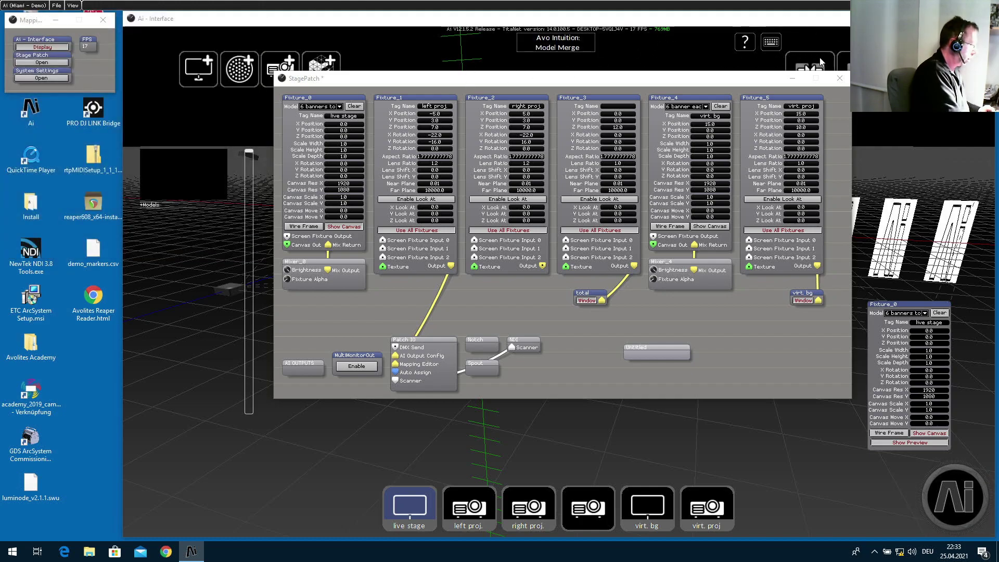
Minimise the StagePatch window and switch from stage setup to the Perform page with the media bank
{"action": "left_click", "coordinate": [792, 81]}
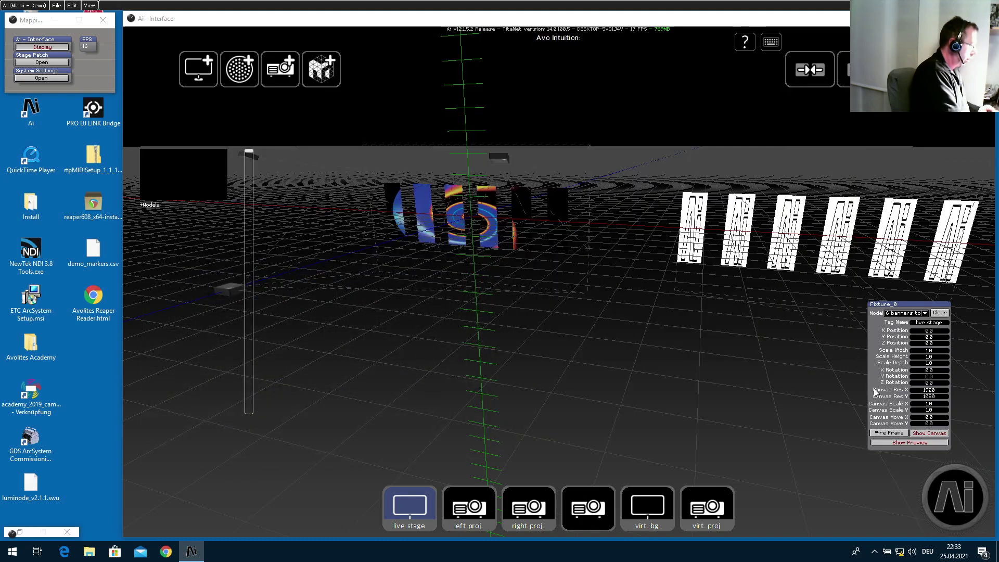
{"action": "left_click", "coordinate": [967, 495]}
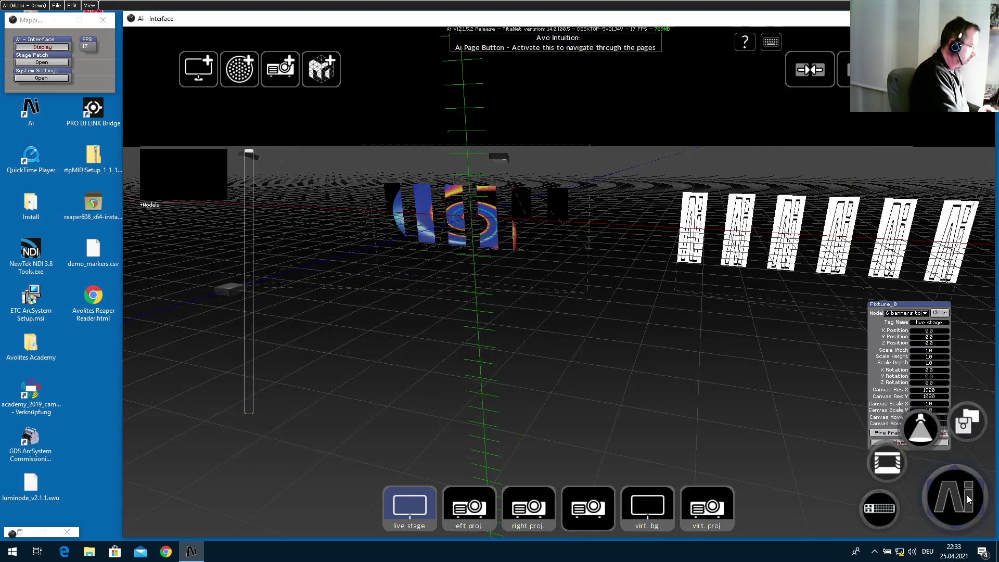
{"action": "left_click", "coordinate": [922, 430]}
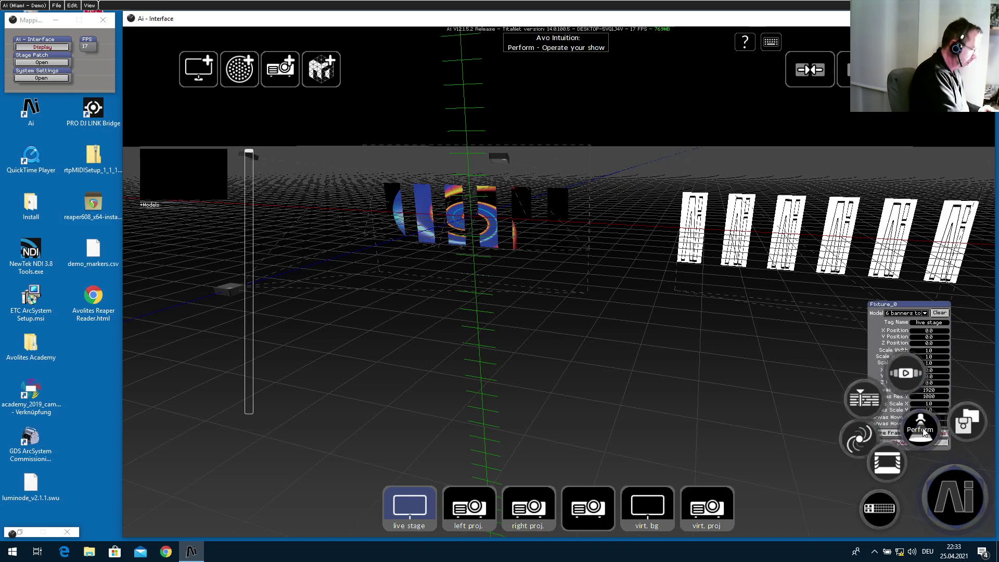
{"action": "left_click", "coordinate": [905, 373]}
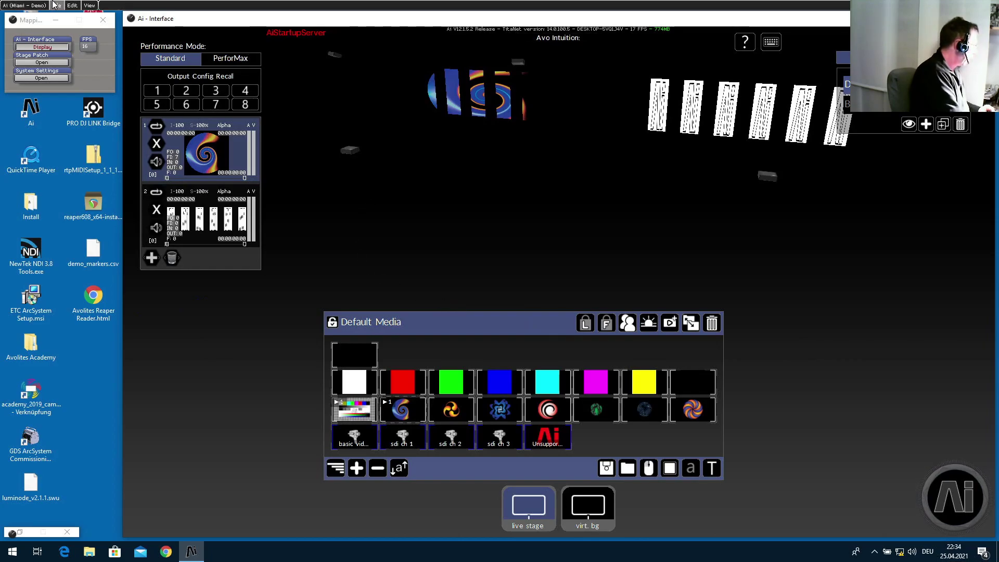
Look through the Patches list in the Browser for the saved ref_fix_5 patch and close the Browser
{"action": "left_click", "coordinate": [90, 6]}
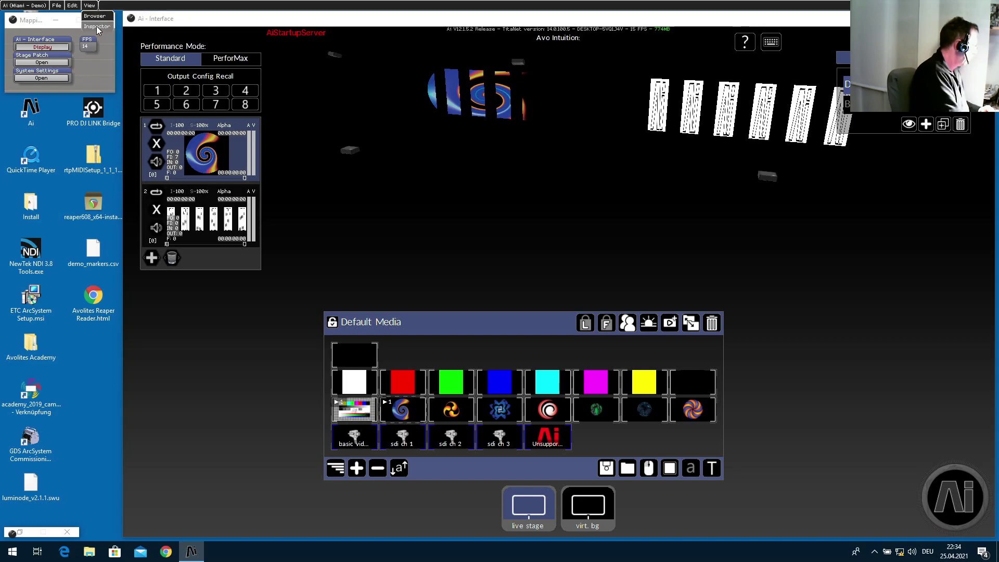
{"action": "left_click", "coordinate": [96, 28]}
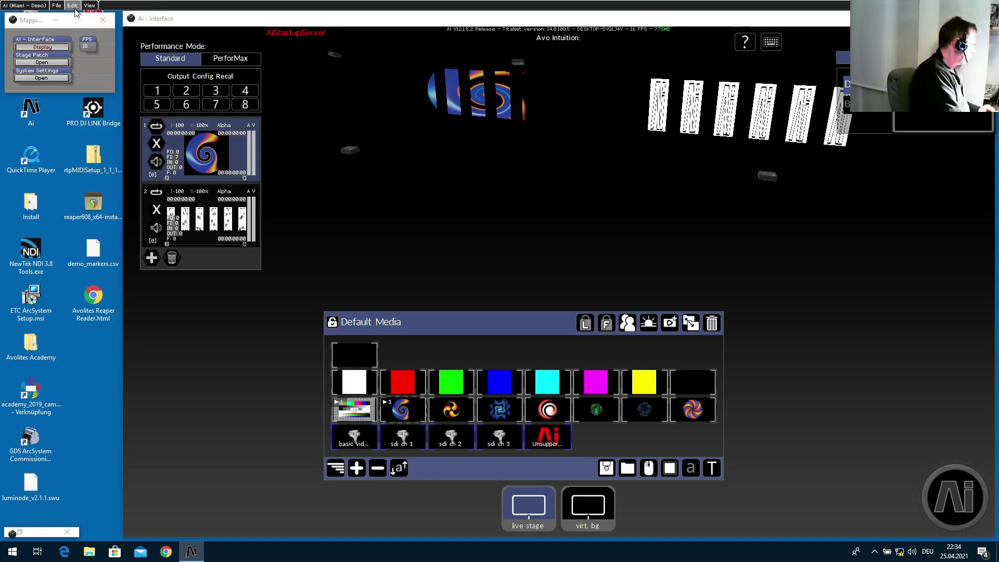
{"action": "left_click", "coordinate": [90, 7]}
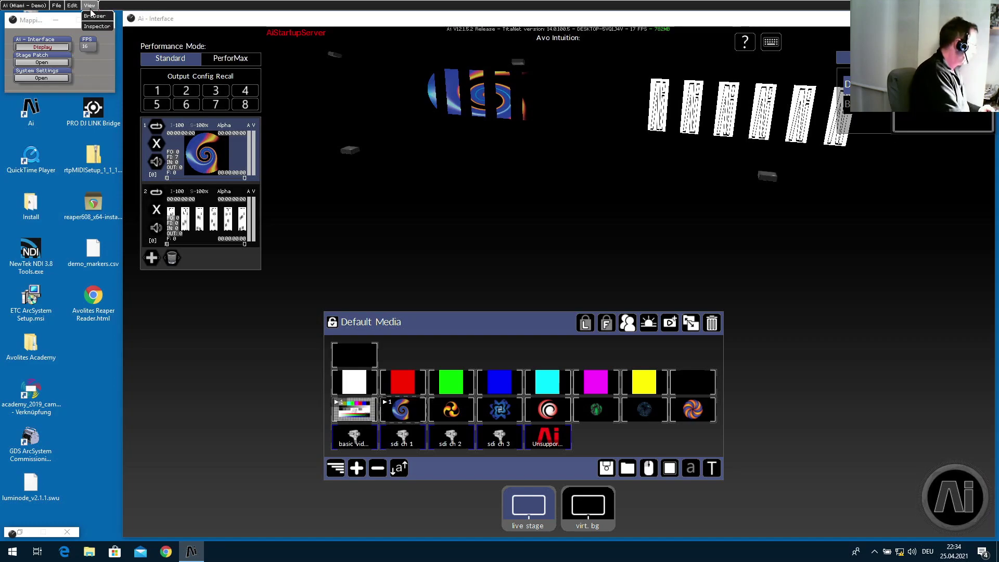
{"action": "left_click", "coordinate": [92, 16]}
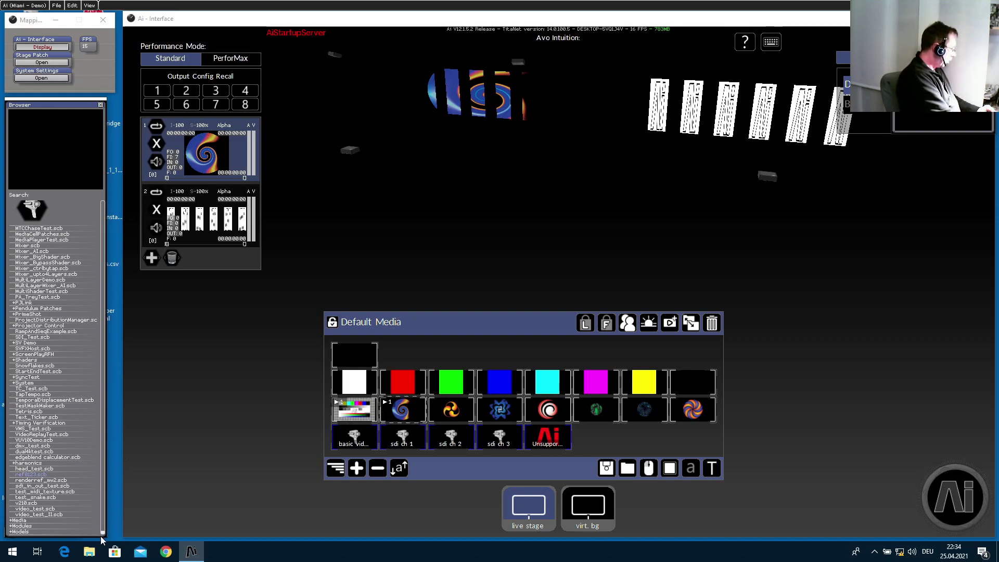
{"action": "left_click_drag", "start_coordinate": [102, 532], "coordinate": [88, 156]}
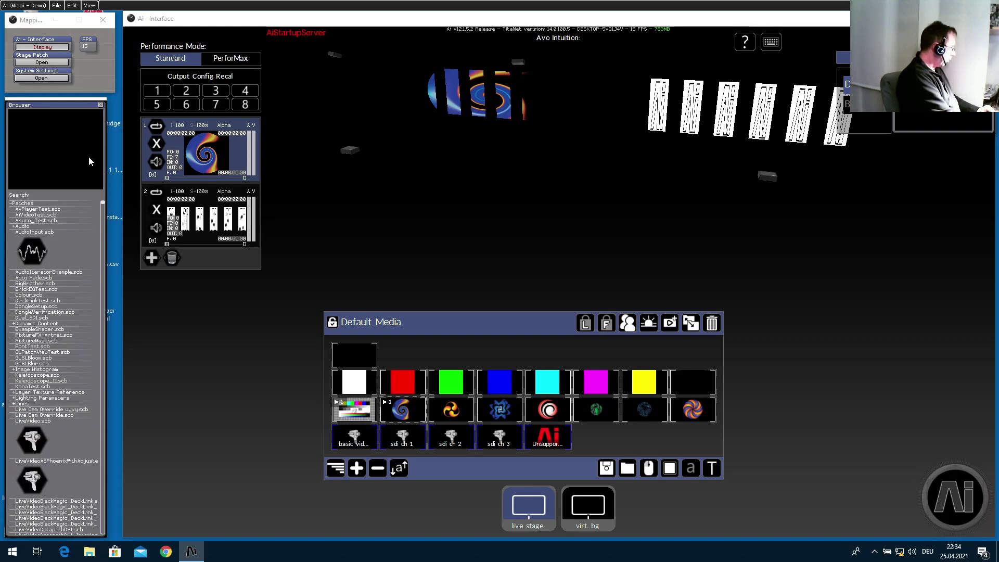
{"action": "left_click", "coordinate": [19, 204]}
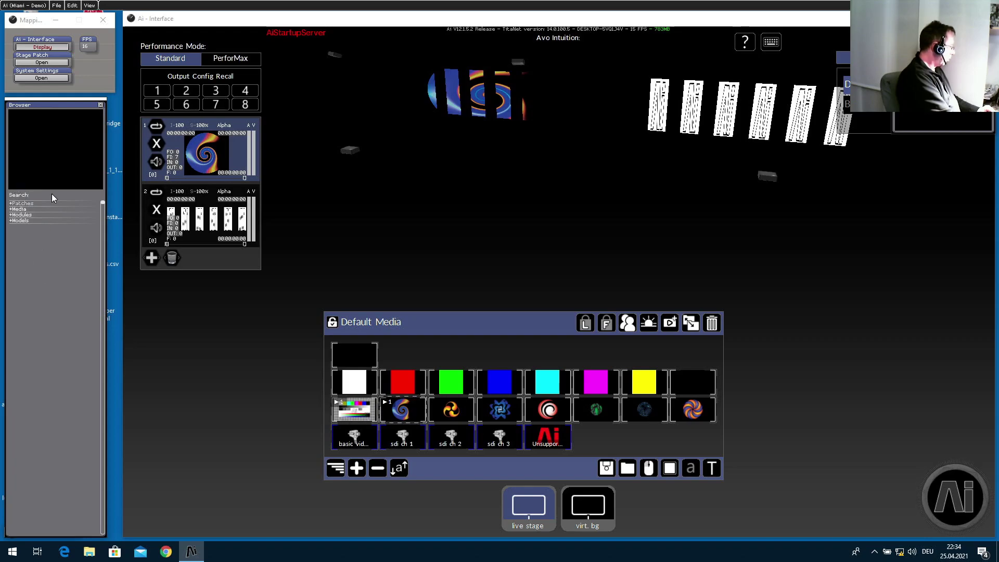
{"action": "left_click", "coordinate": [23, 204]}
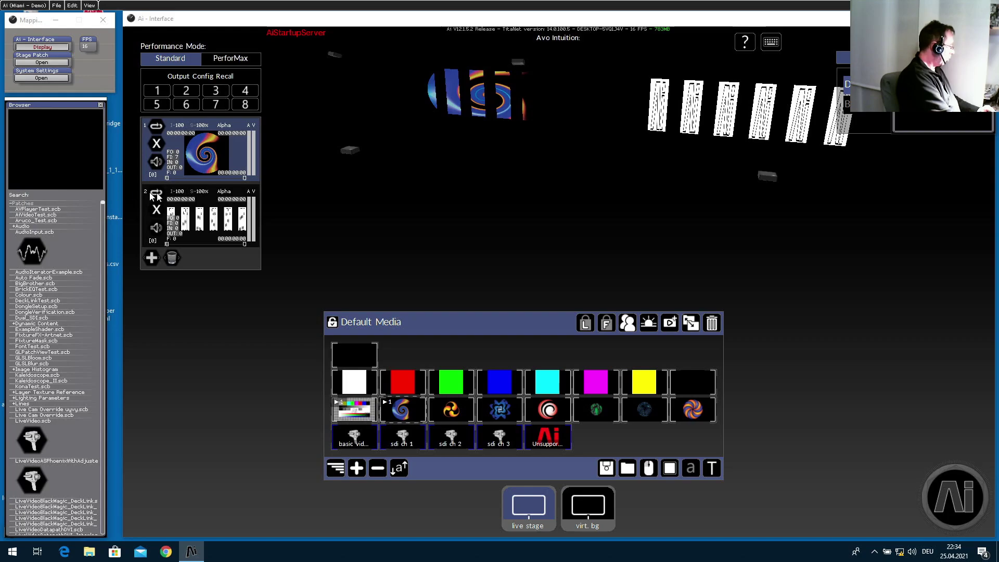
{"action": "left_click_drag", "start_coordinate": [103, 207], "coordinate": [89, 517]}
{"action": "left_click", "coordinate": [101, 525]}
{"action": "left_click", "coordinate": [101, 531]}
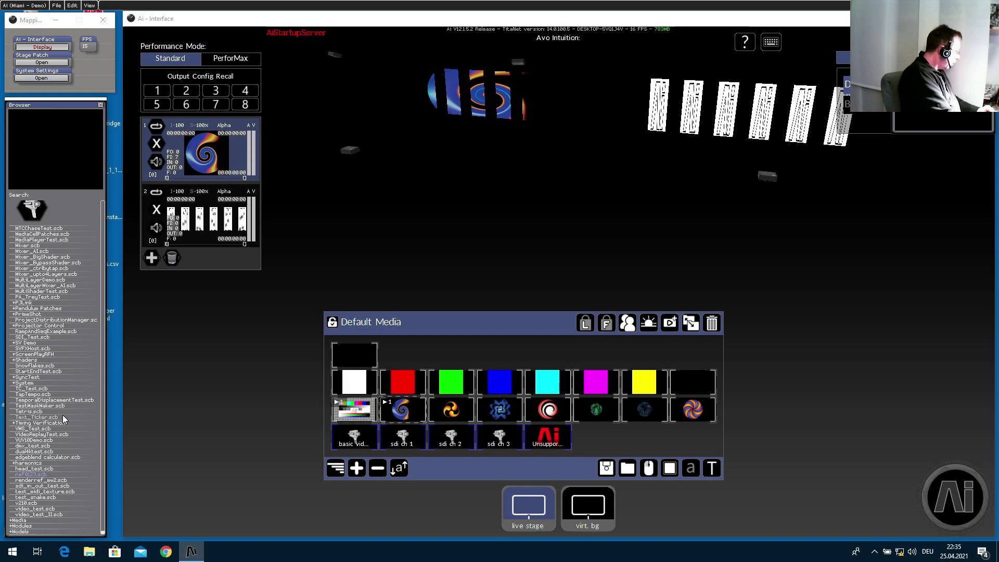
{"action": "left_click", "coordinate": [101, 106]}
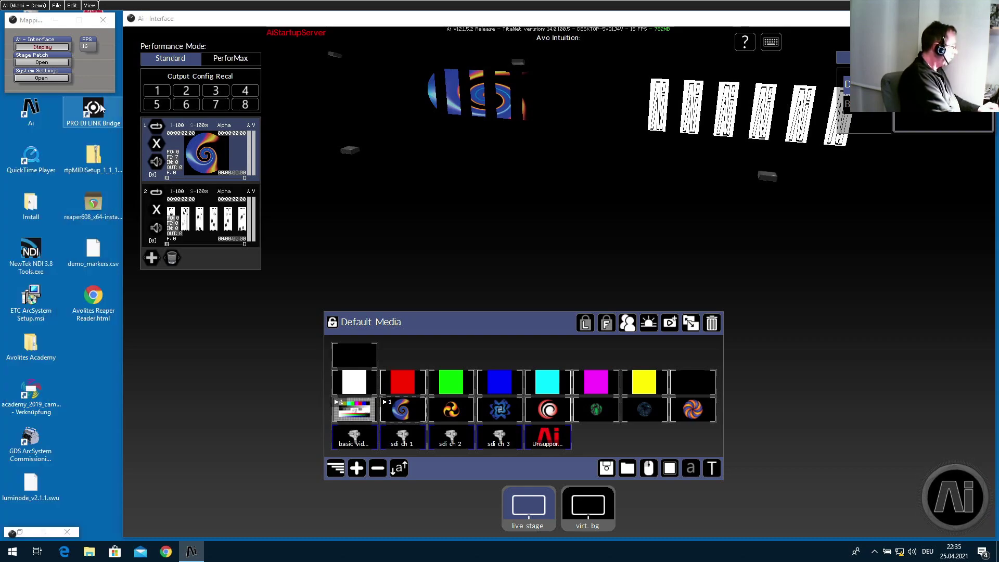
Add ref_fix_5.scb from the Patches folder in File Explorer to the Default Media bank after the last tile, and close Explorer
{"action": "key", "text": "super+e"}
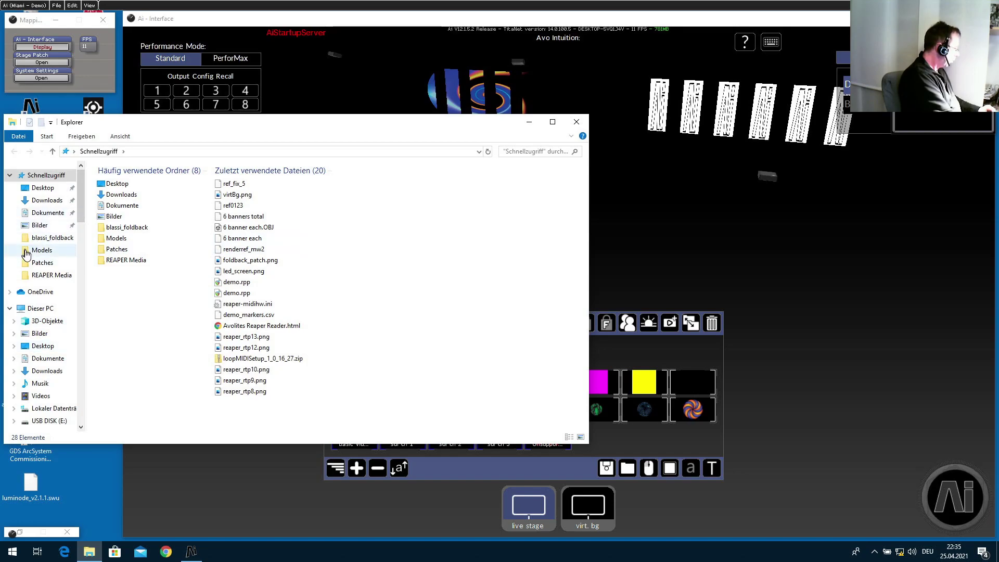
{"action": "left_click", "coordinate": [34, 265]}
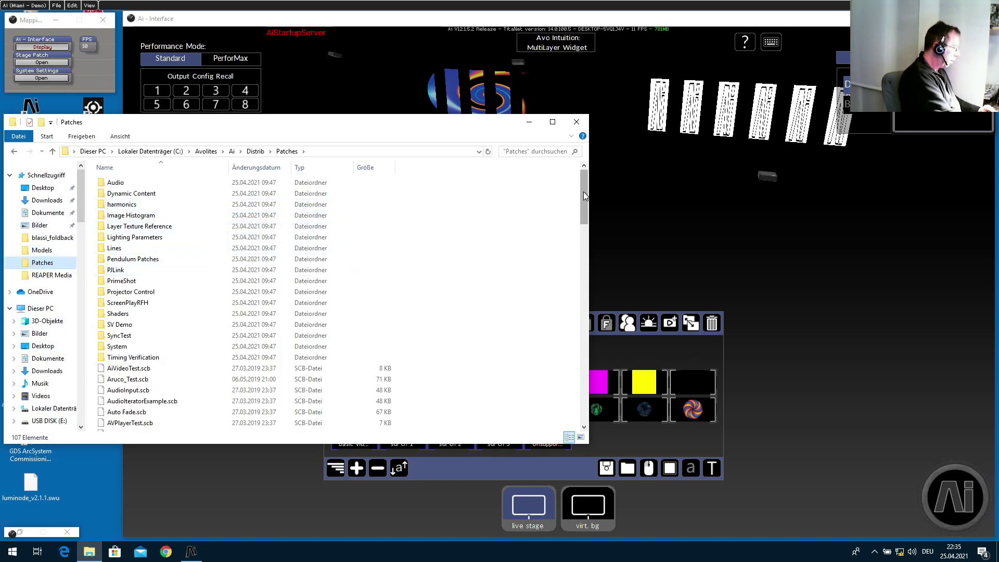
{"action": "left_click_drag", "start_coordinate": [583, 196], "coordinate": [595, 412]}
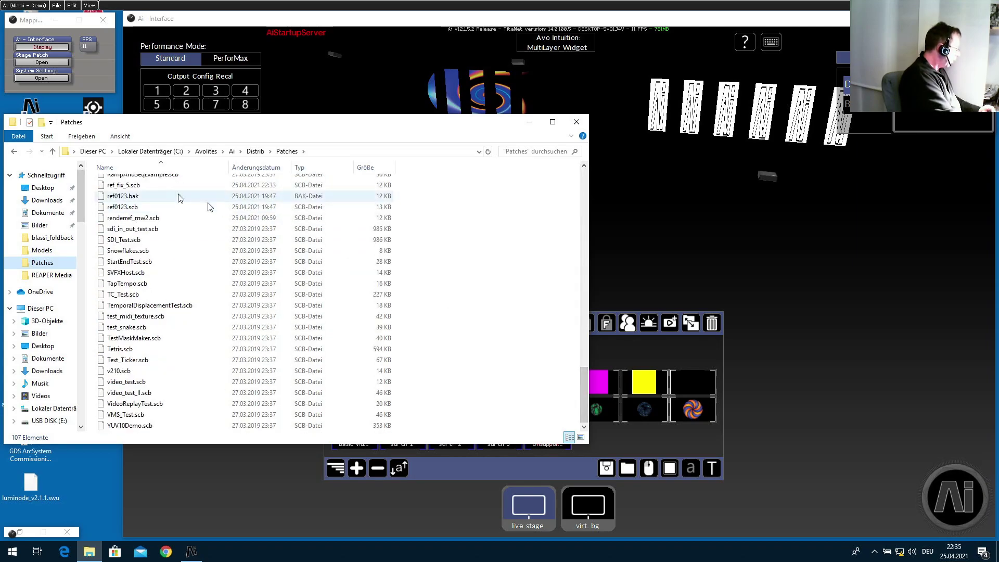
{"action": "left_click_drag", "start_coordinate": [115, 188], "coordinate": [602, 435]}
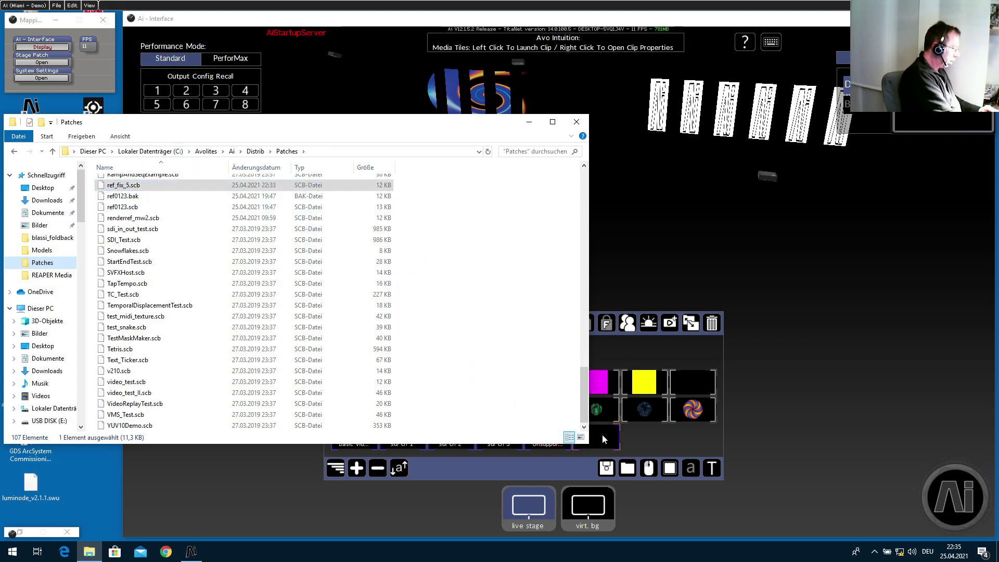
{"action": "left_click", "coordinate": [577, 122]}
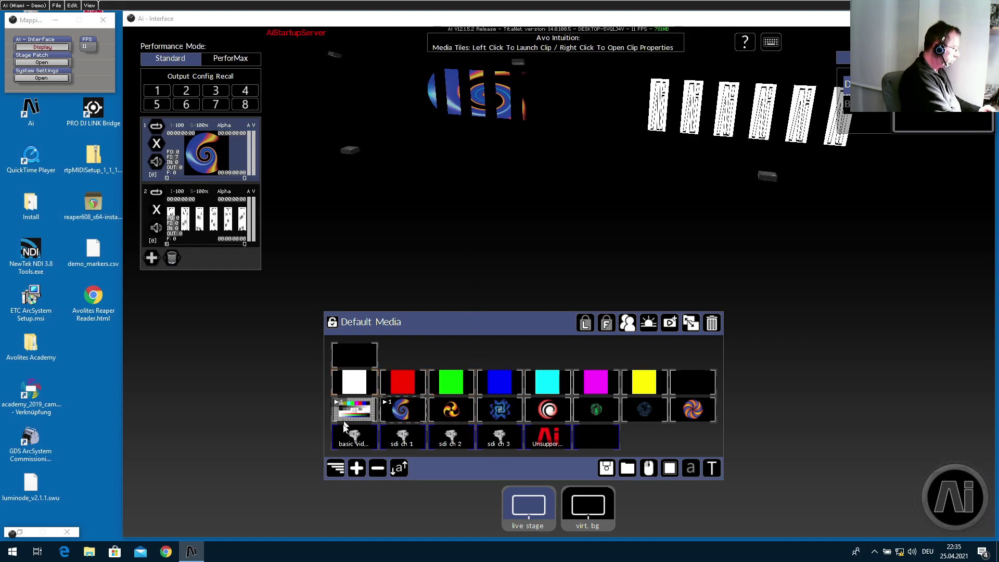
Launch the colour-bar test pattern on the live stage's first layer, and replace it with the newly added patch tile
{"action": "left_click", "coordinate": [356, 408]}
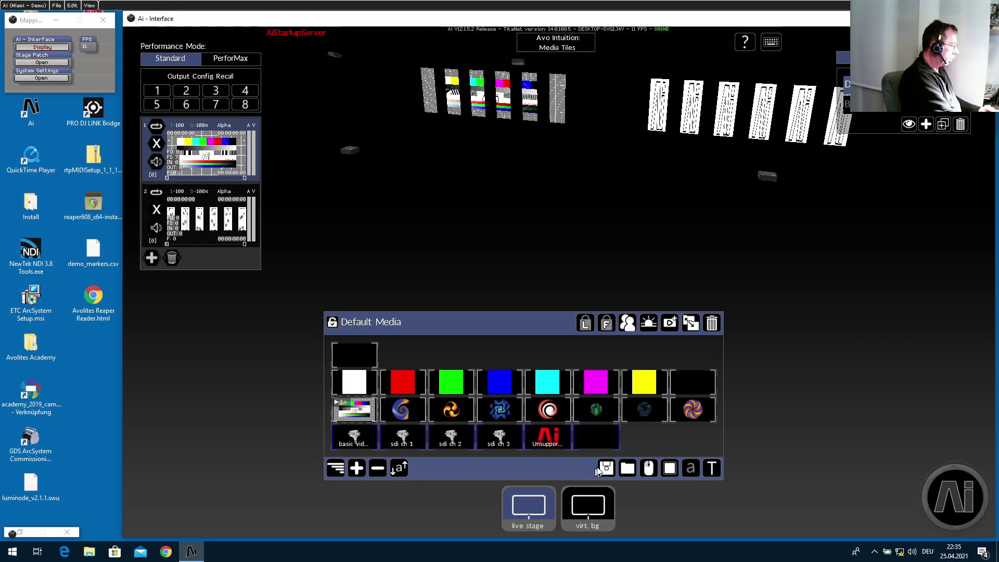
{"action": "left_click", "coordinate": [601, 434]}
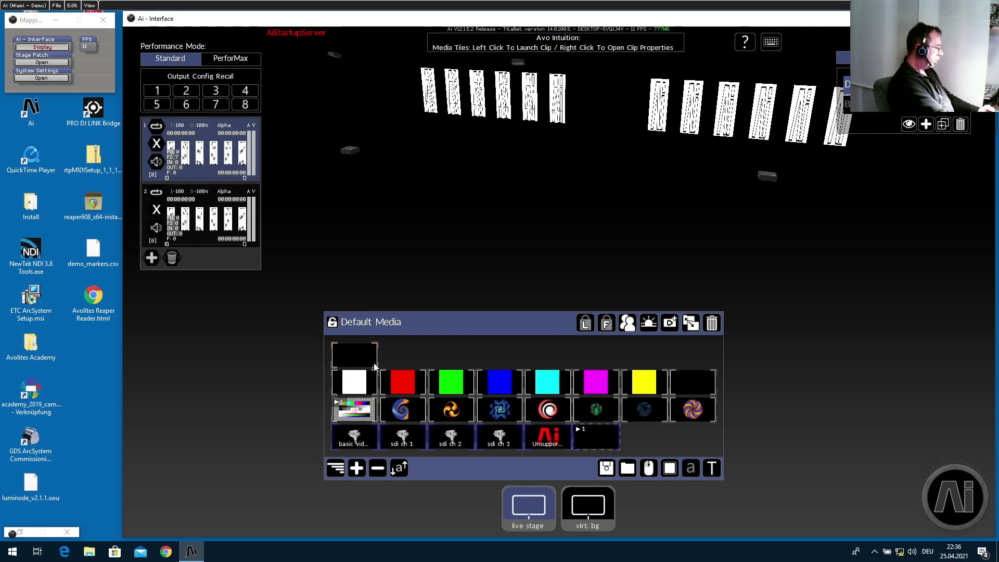
Launch the blue and orange swirl on the live stage's first layer and fade that layer down to 0
{"action": "left_click", "coordinate": [400, 413]}
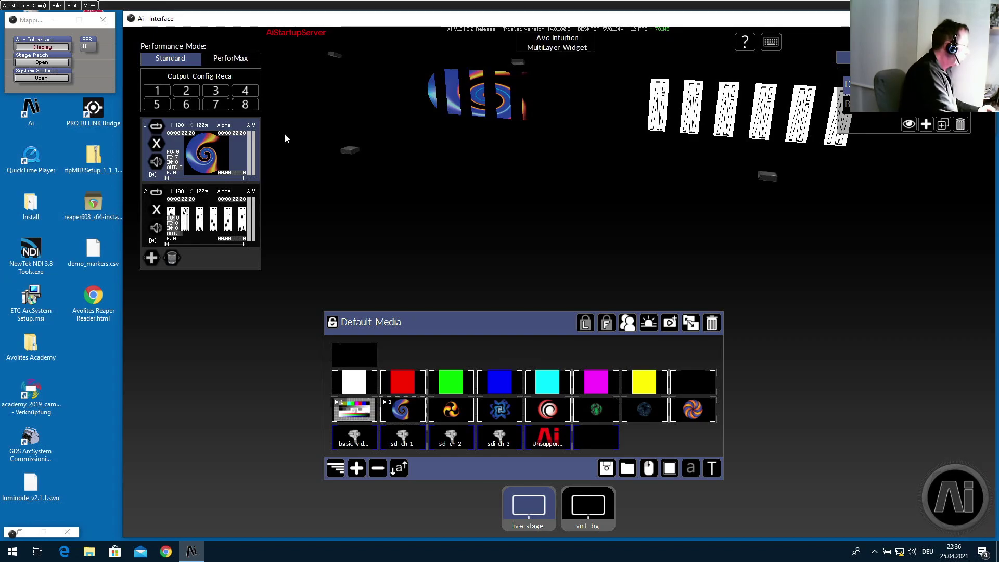
{"action": "left_click_drag", "start_coordinate": [253, 136], "coordinate": [253, 178]}
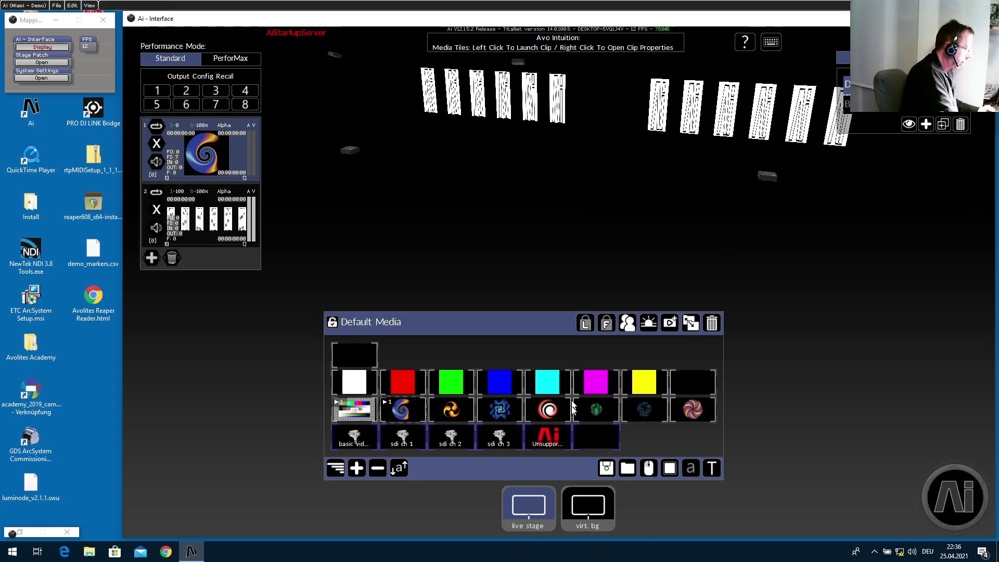
Launch the red and white spiral on virt. bg and on the live stage's first layer, raising the latter to 100
{"action": "left_click", "coordinate": [599, 501]}
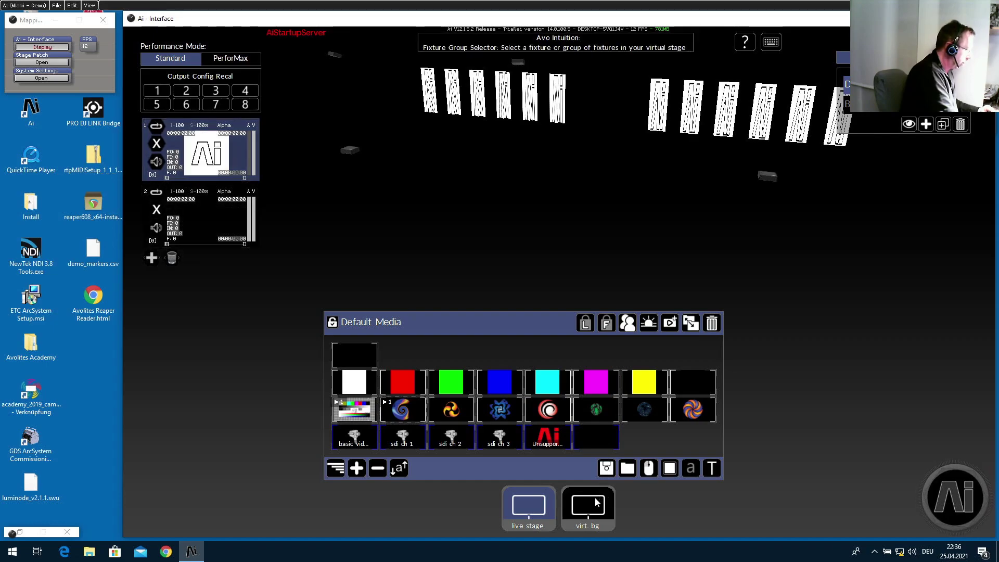
{"action": "left_click", "coordinate": [548, 409]}
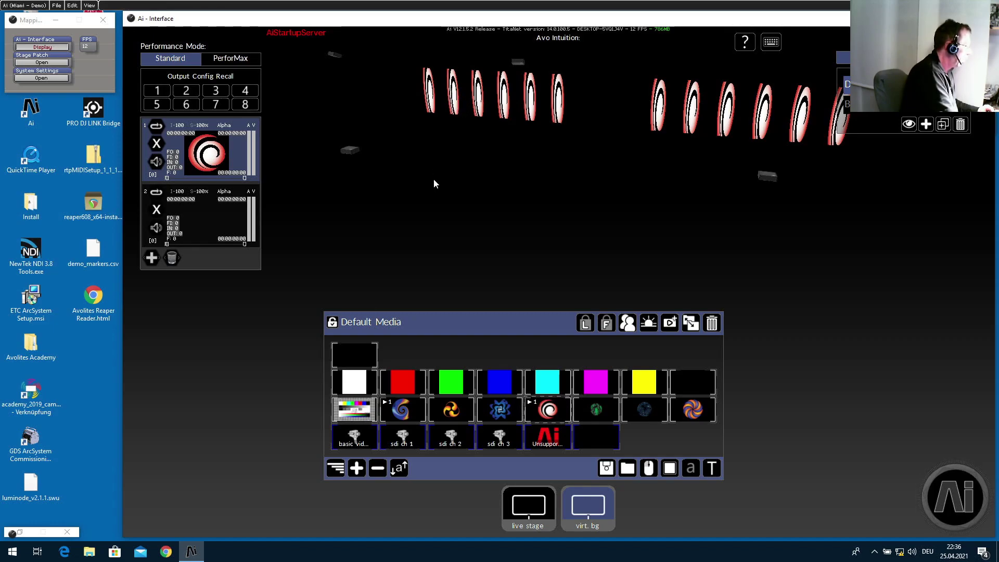
{"action": "left_click", "coordinate": [532, 508]}
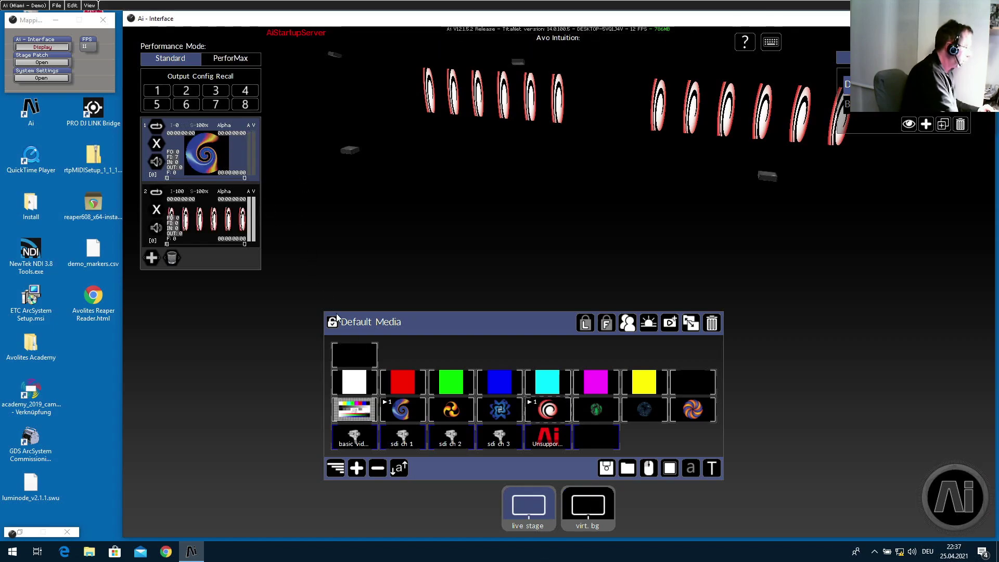
{"action": "left_click", "coordinate": [547, 410]}
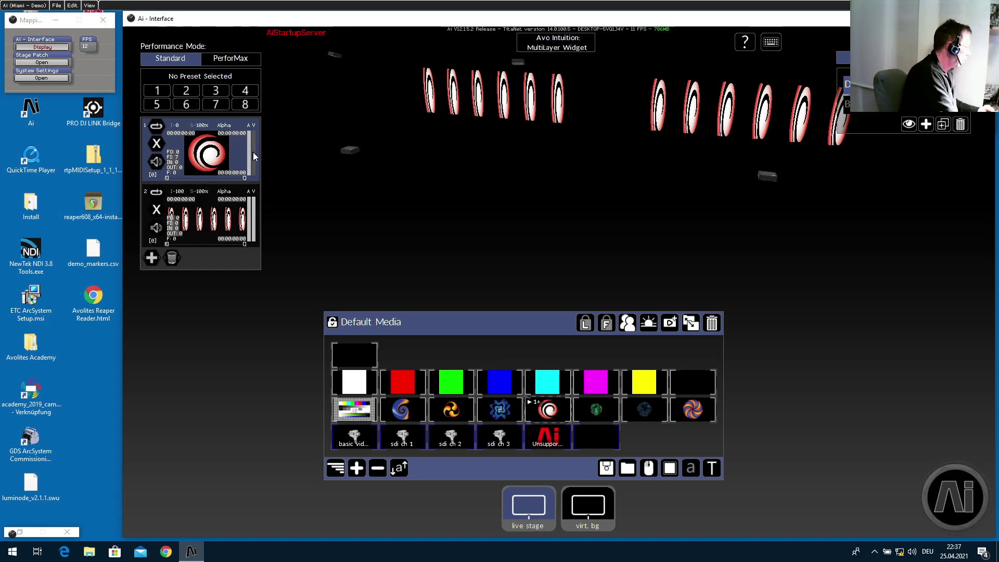
{"action": "left_click_drag", "start_coordinate": [254, 169], "coordinate": [250, 126]}
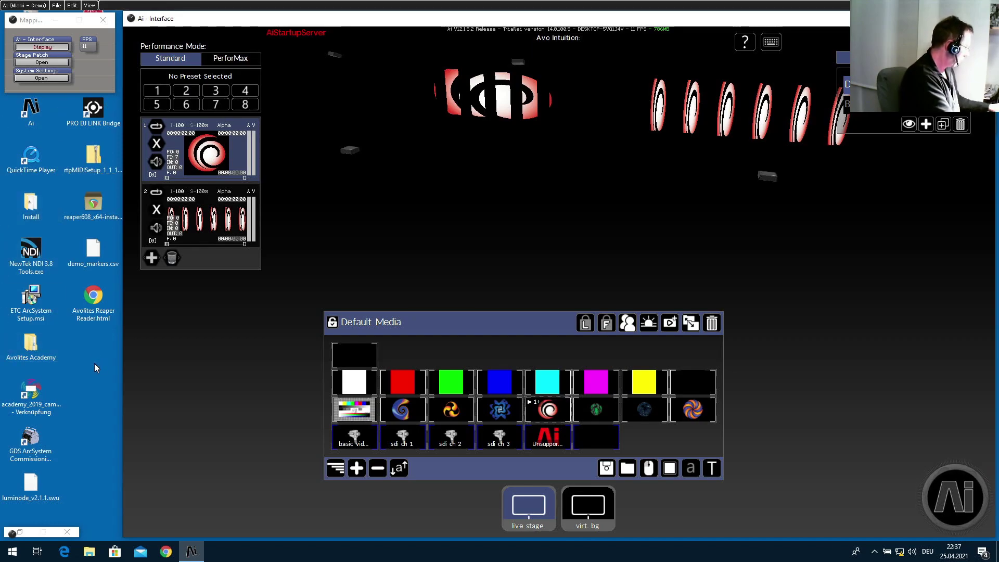
Open the Ai Content Library folder under C:\Media in File Explorer
{"action": "key", "text": "super+e"}
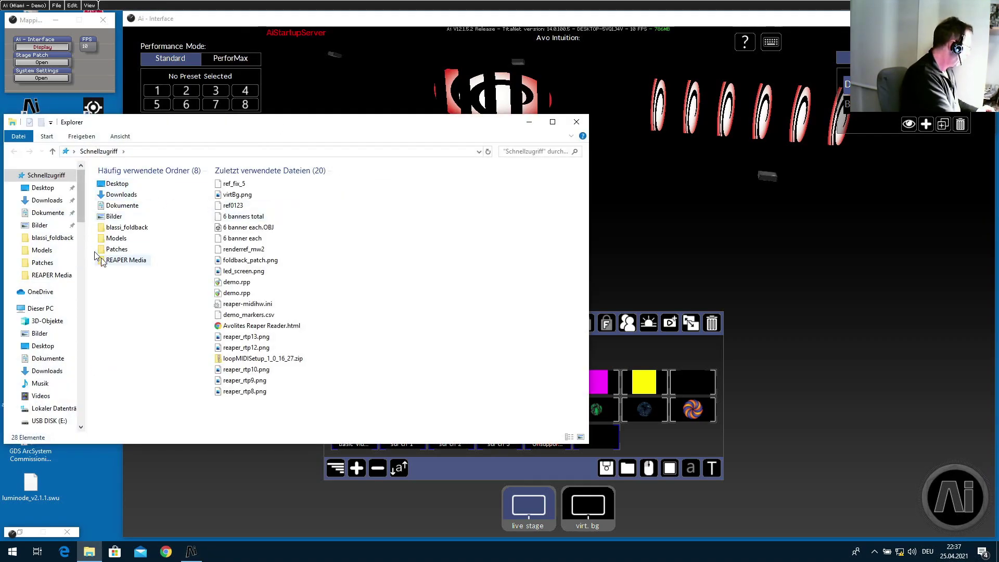
{"action": "left_click", "coordinate": [40, 249]}
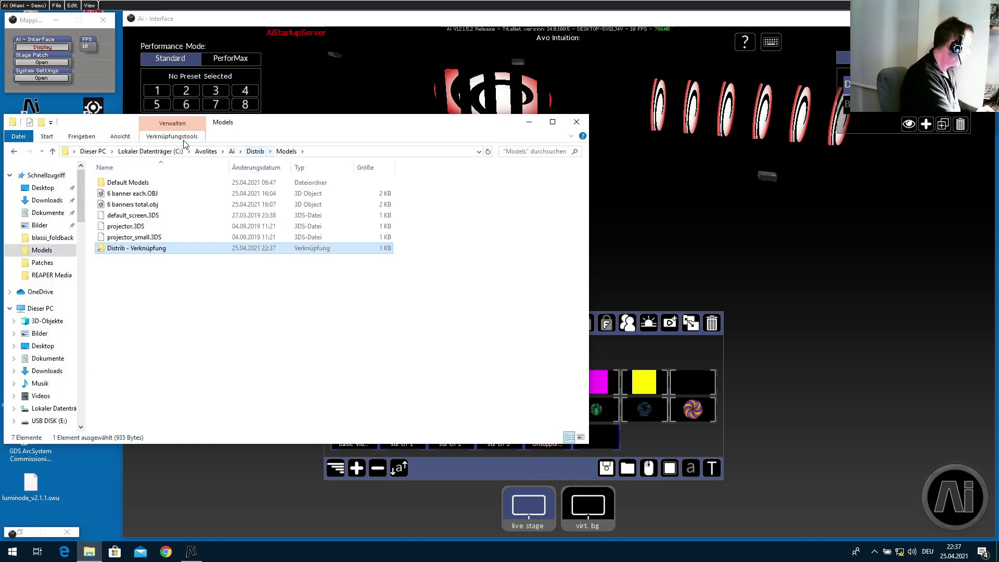
{"action": "left_click", "coordinate": [173, 154]}
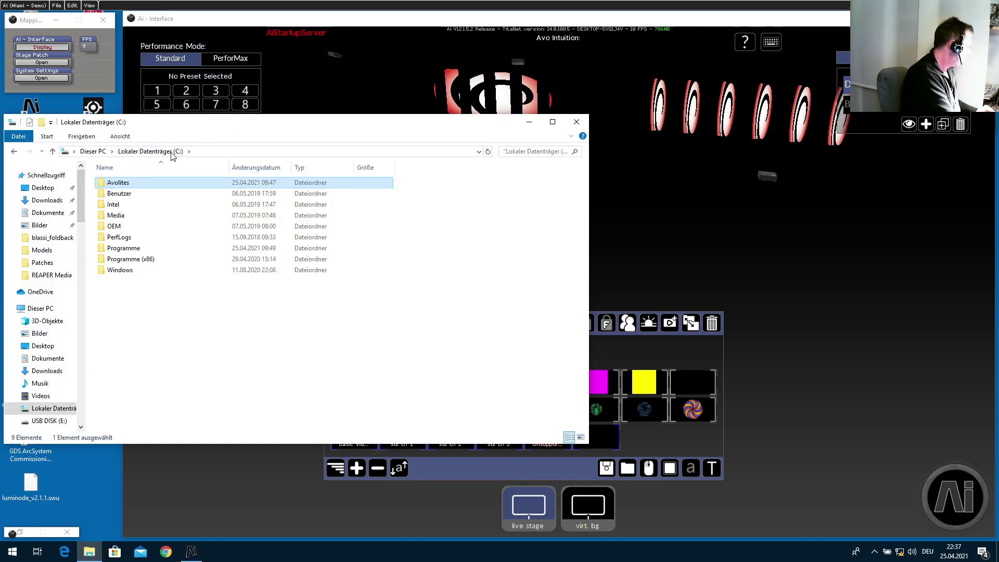
{"action": "left_click", "coordinate": [117, 216]}
{"action": "double_click", "coordinate": [117, 216]}
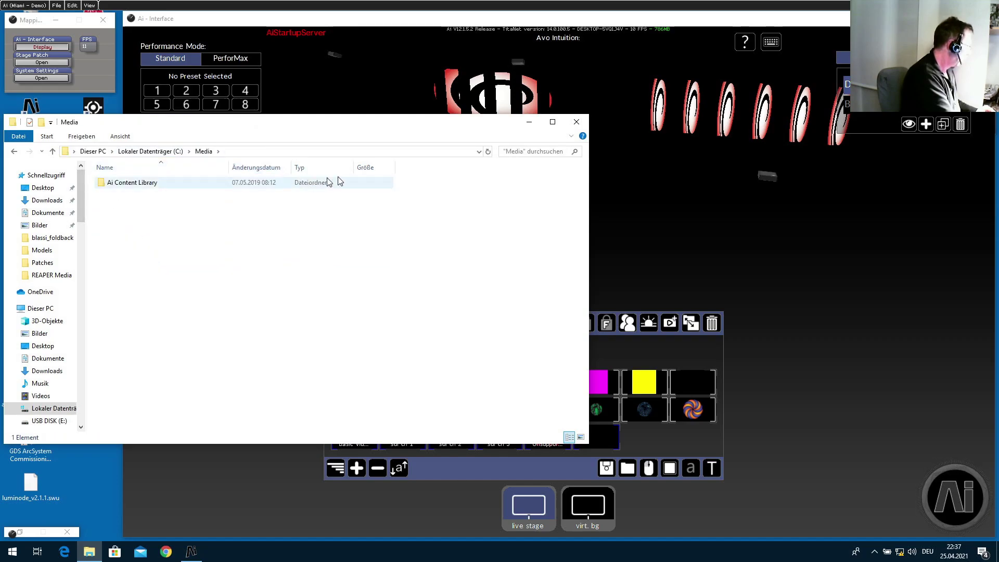
{"action": "double_click", "coordinate": [160, 186]}
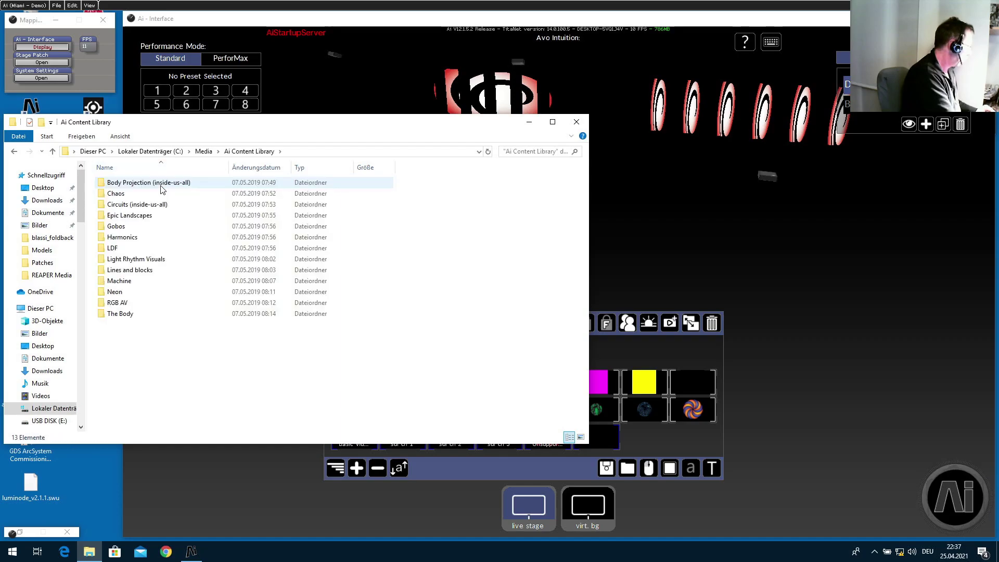
Create a new media bank, add all clips from the LDF folder to it, and close File Explorer
{"action": "left_click", "coordinate": [862, 112]}
{"action": "key", "text": "alt+Tab"}
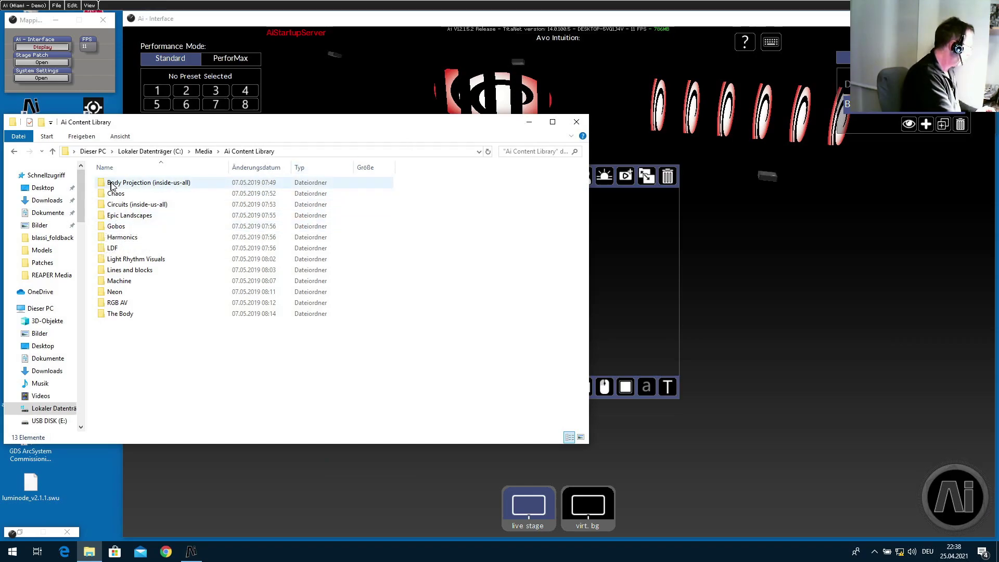
{"action": "left_click", "coordinate": [117, 194]}
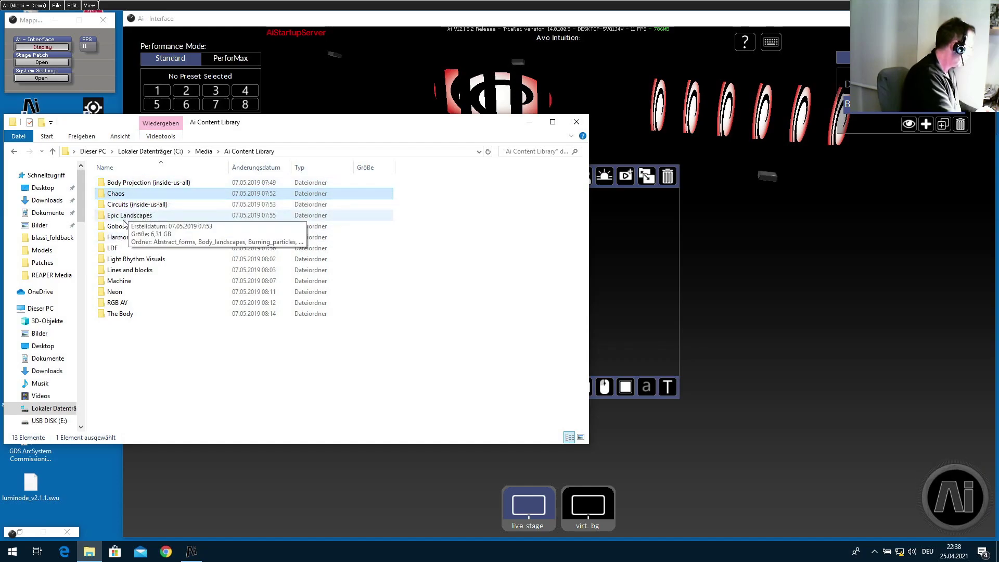
{"action": "double_click", "coordinate": [114, 251]}
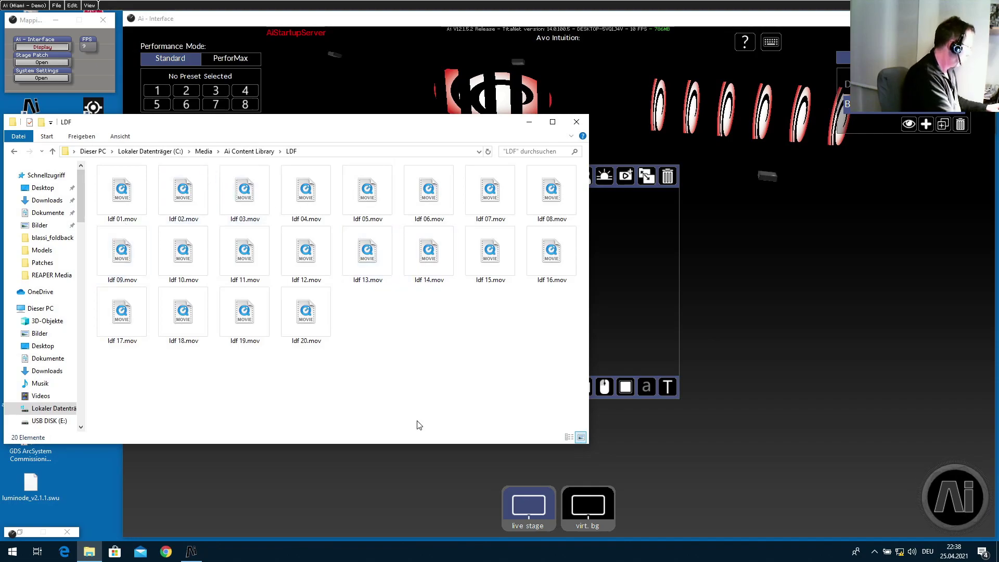
{"action": "key", "text": "ctrl+a"}
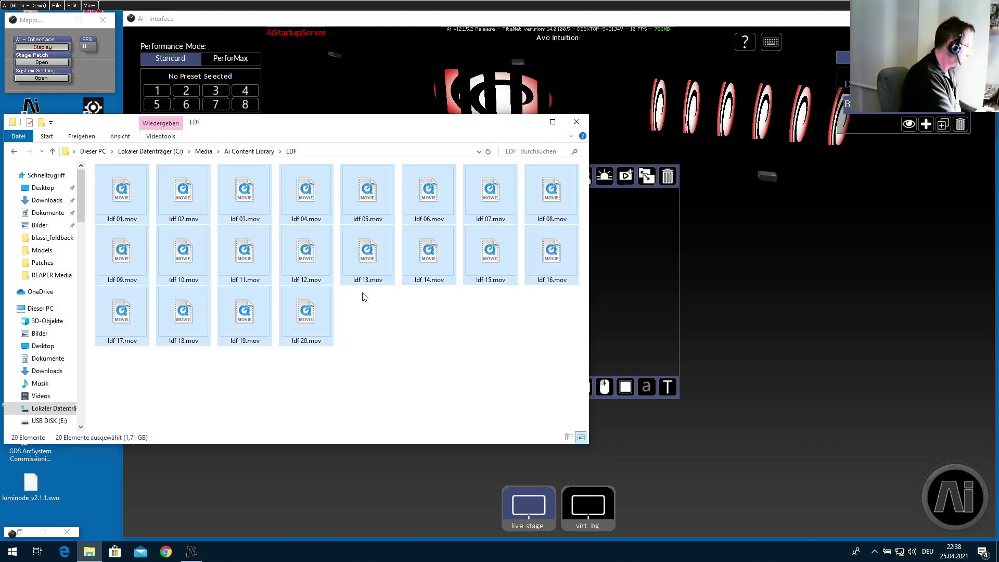
{"action": "left_click_drag", "start_coordinate": [134, 197], "coordinate": [635, 337]}
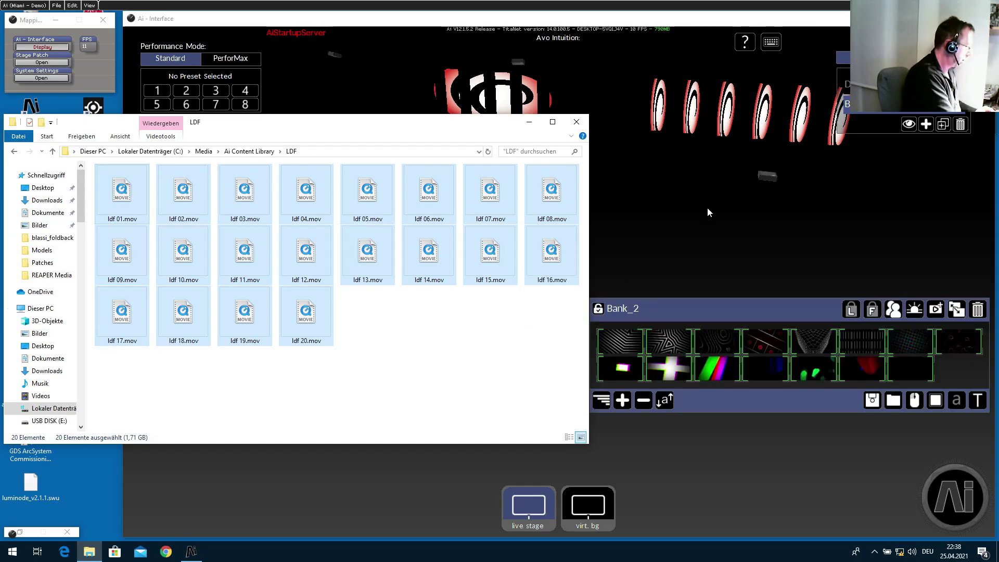
{"action": "left_click", "coordinate": [569, 130]}
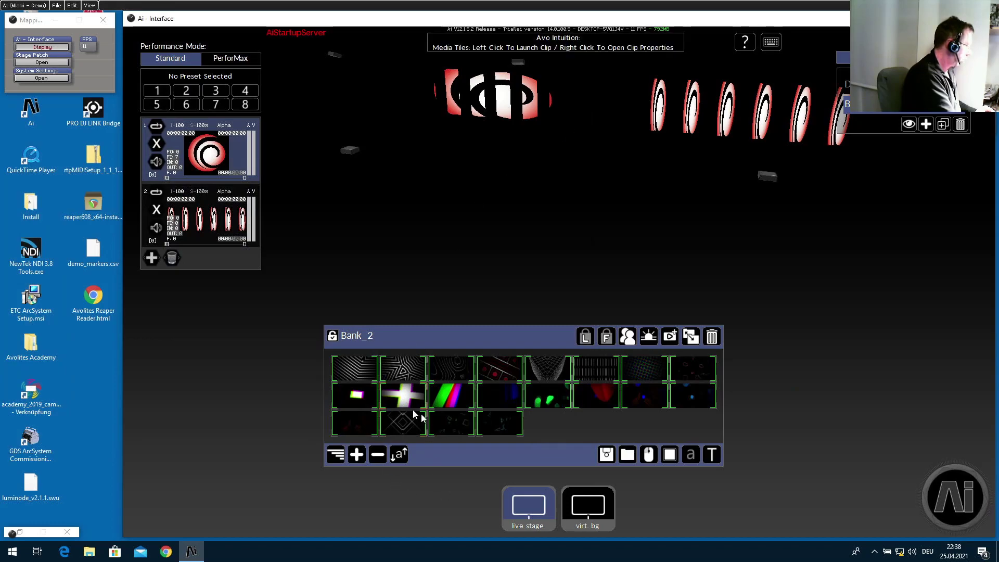
Launch Bank_2's green and magenta stripes clip on the live stage's first layer and its first line-pattern clip on virt. bg
{"action": "left_click", "coordinate": [444, 399]}
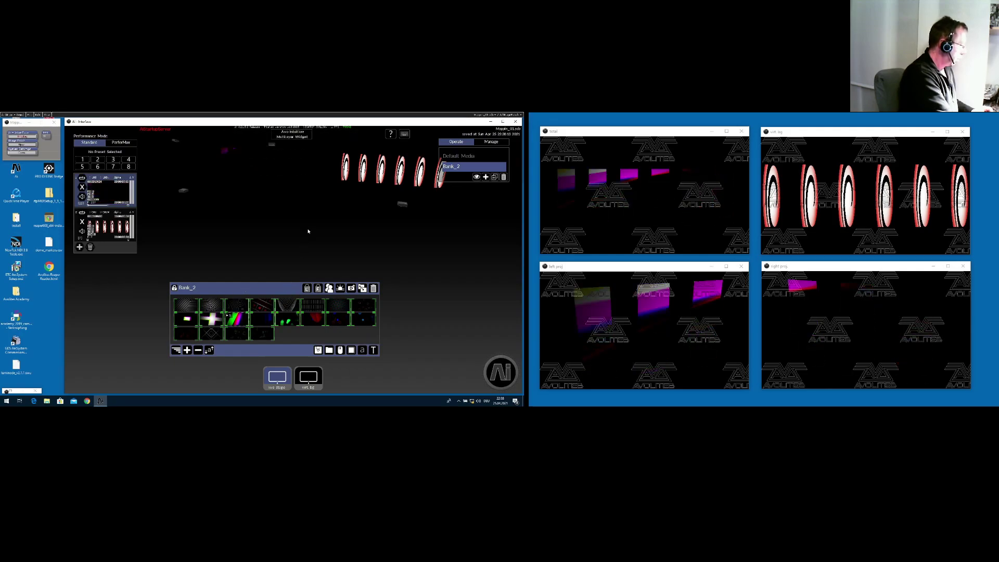
{"action": "left_click", "coordinate": [313, 379]}
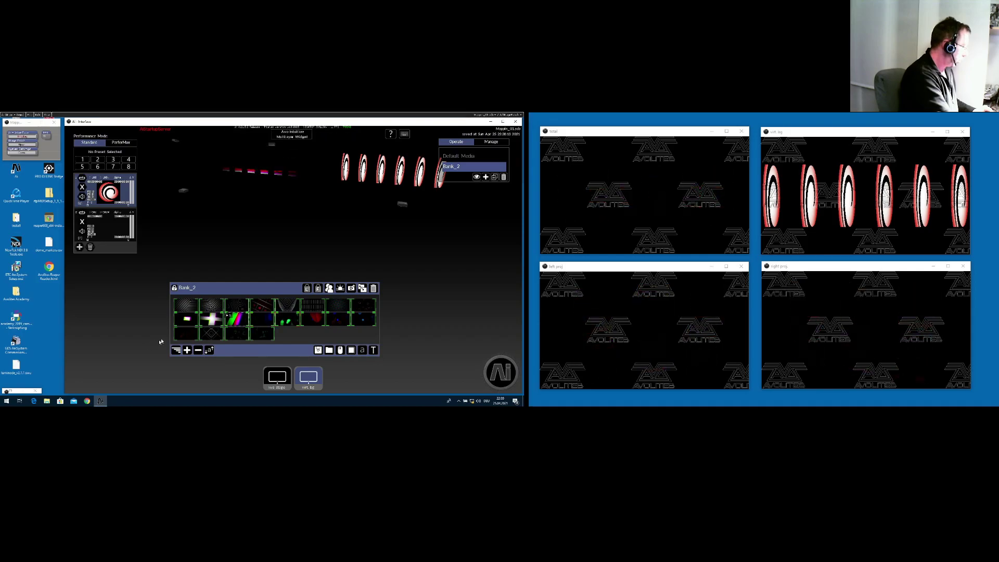
{"action": "left_click", "coordinate": [184, 303]}
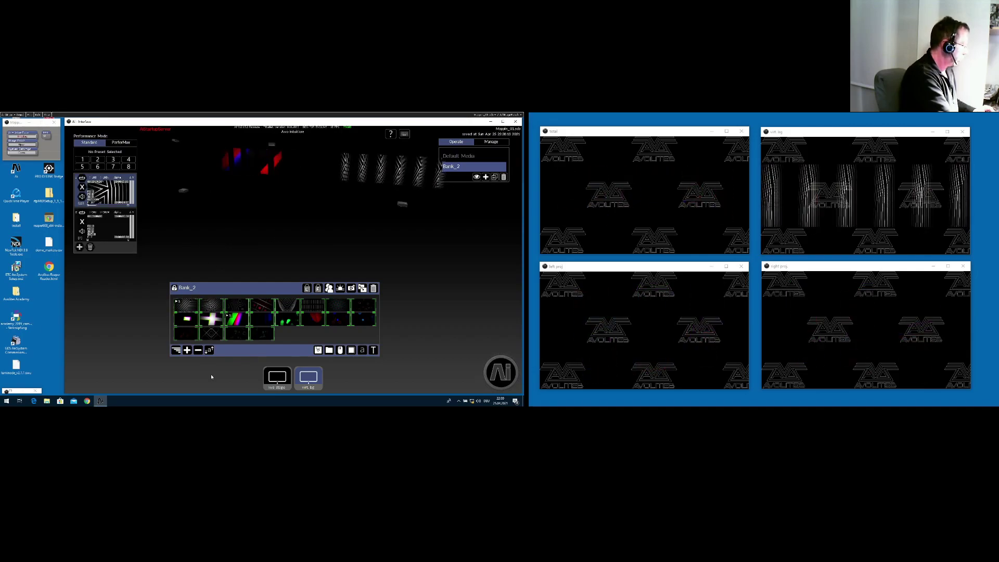
Partly fade down the live stage's first layer to blend it with the banner content on the second layer
{"action": "left_click", "coordinate": [285, 381]}
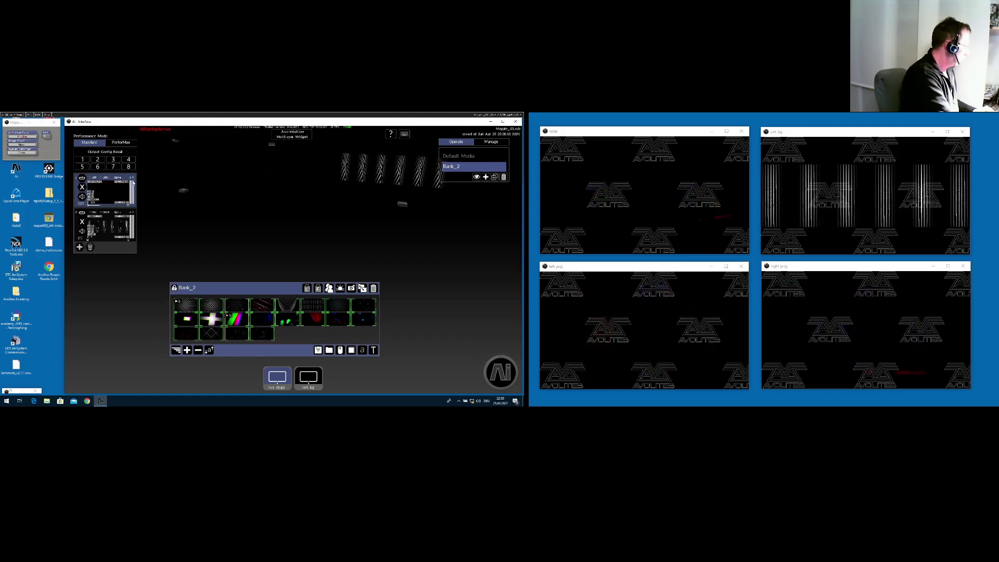
{"action": "left_click_drag", "start_coordinate": [133, 184], "coordinate": [133, 197]}
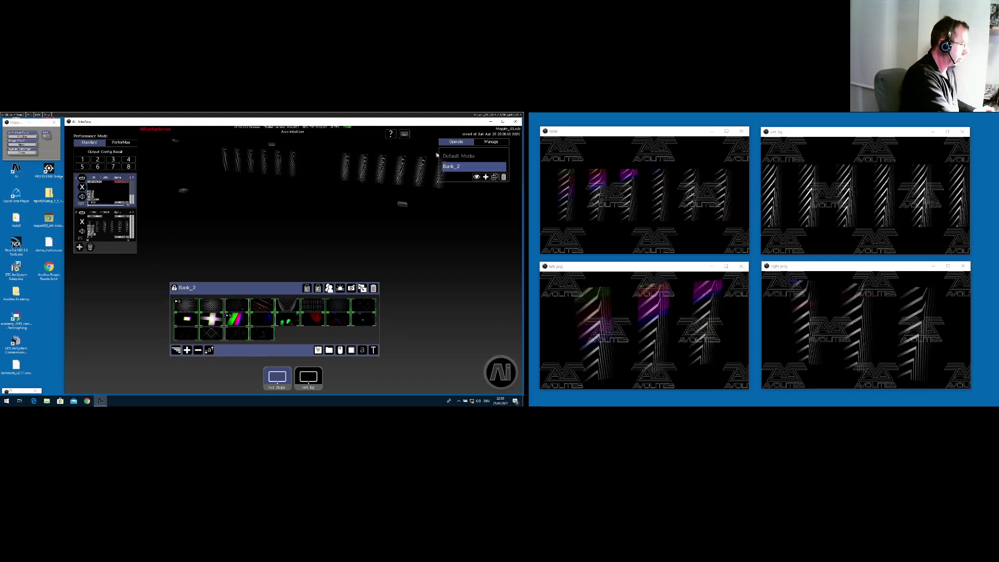
Switch to the Default Media bank, inspect the clip properties of the added patch tile, and close them
{"action": "left_click", "coordinate": [463, 156]}
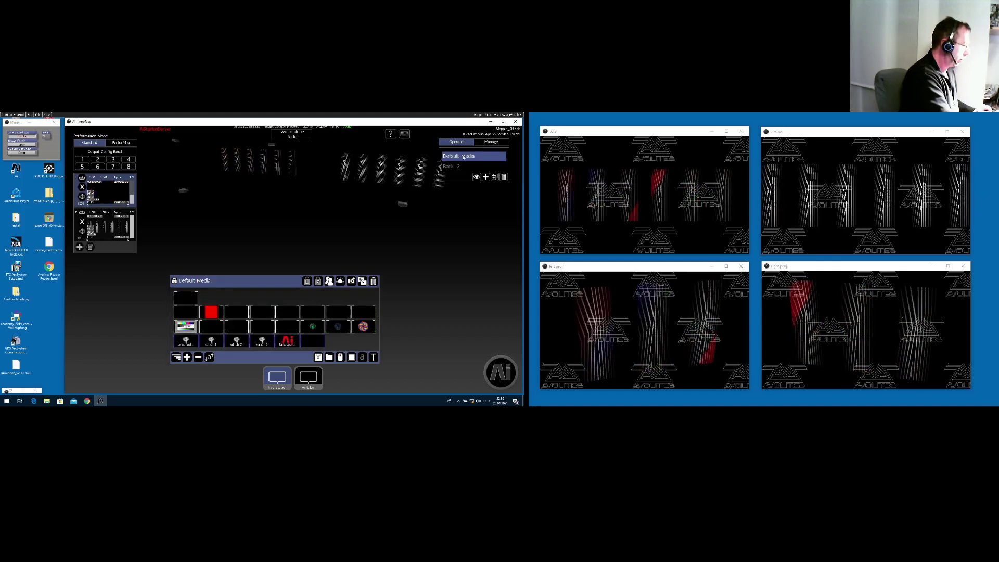
{"action": "right_click", "coordinate": [313, 340]}
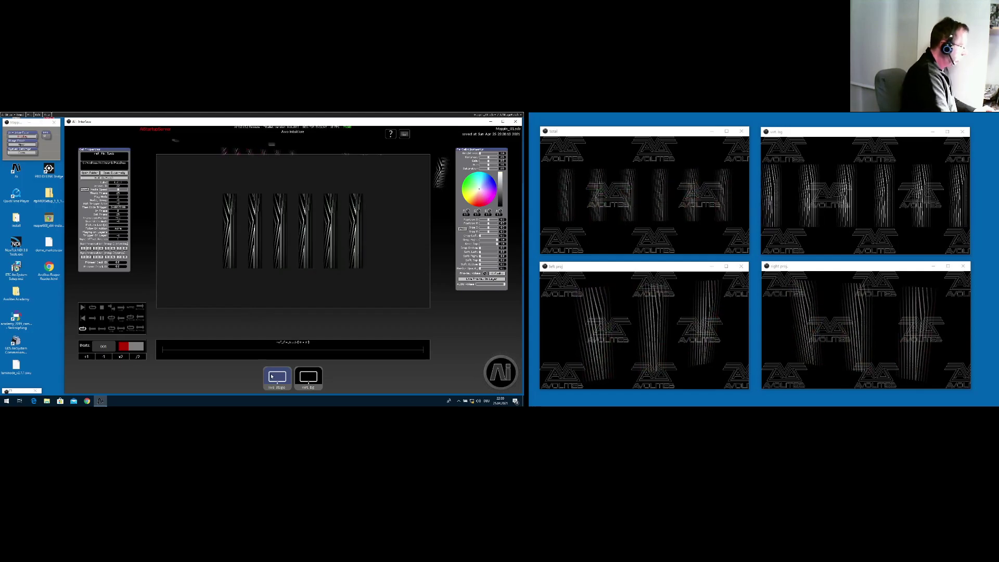
{"action": "right_click", "coordinate": [242, 259]}
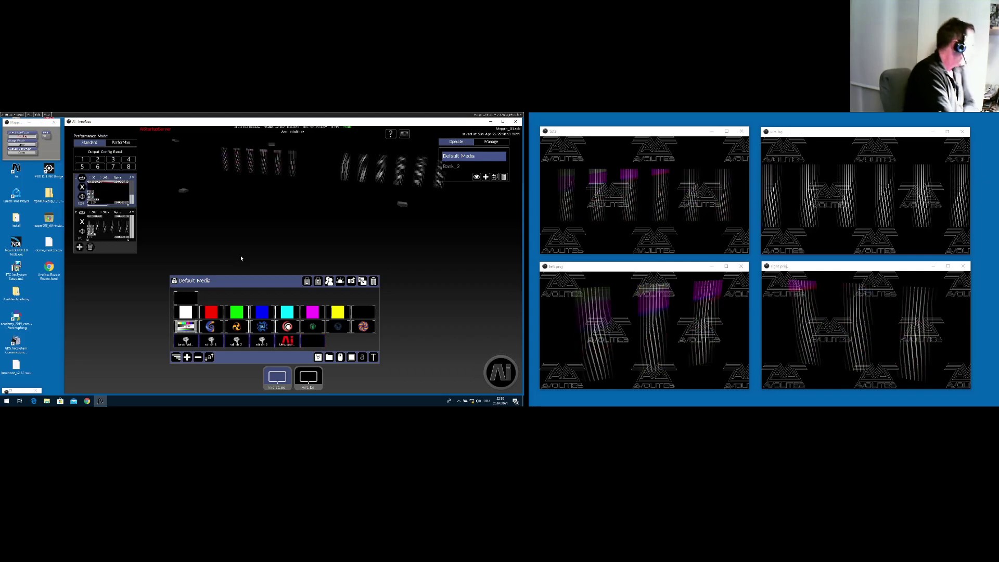
Open the Stage Patch window
{"action": "left_click", "coordinate": [24, 148]}
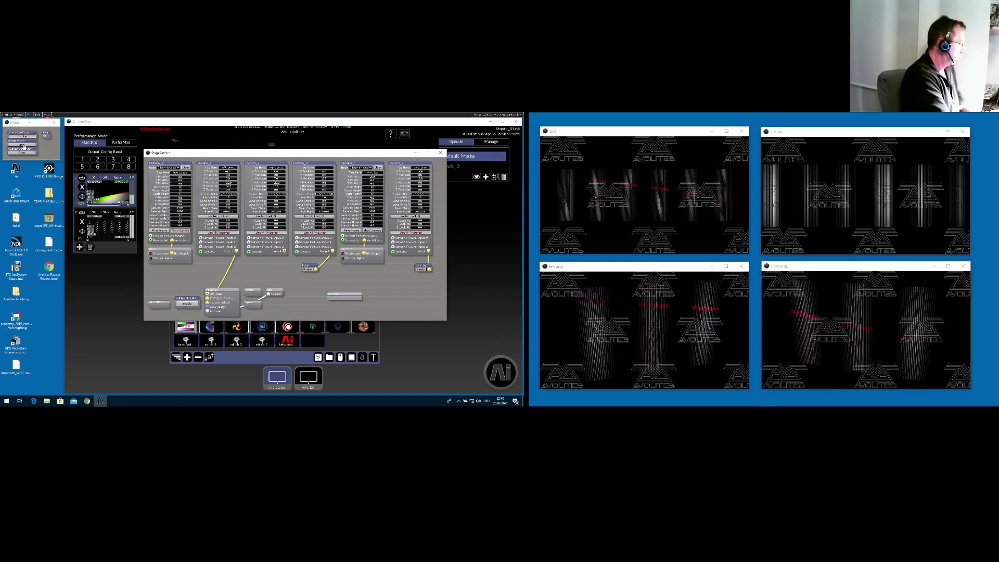